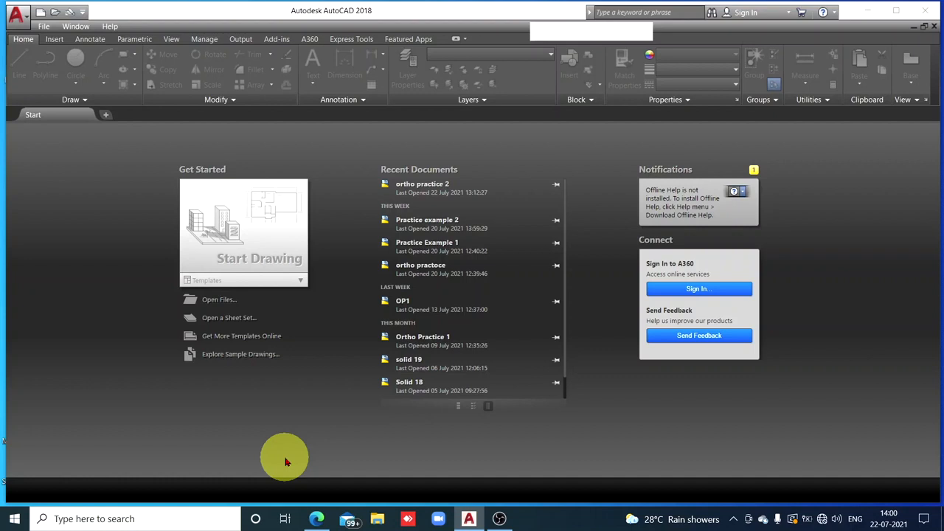
- Start a new drawing and examine the dimensioned front and top views in iso 1.pdf in the browser
left_click(264, 250)
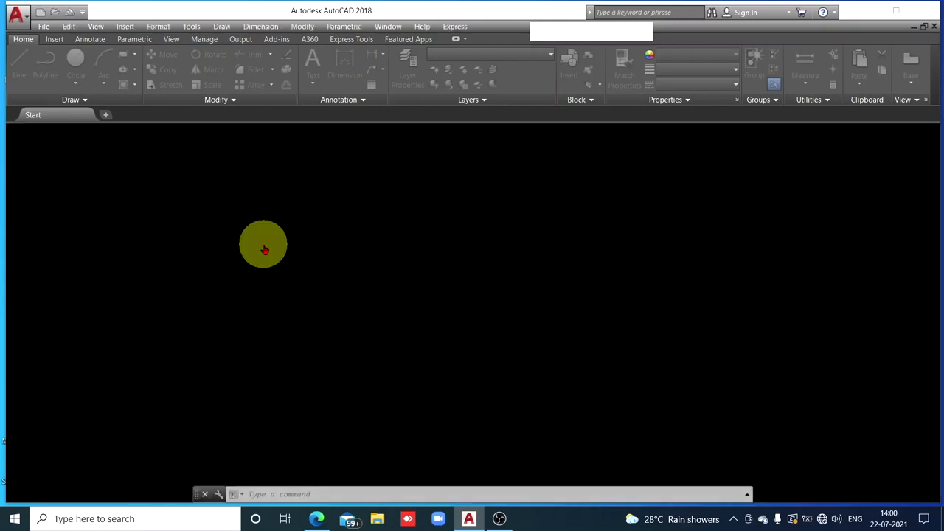
left_click(316, 519)
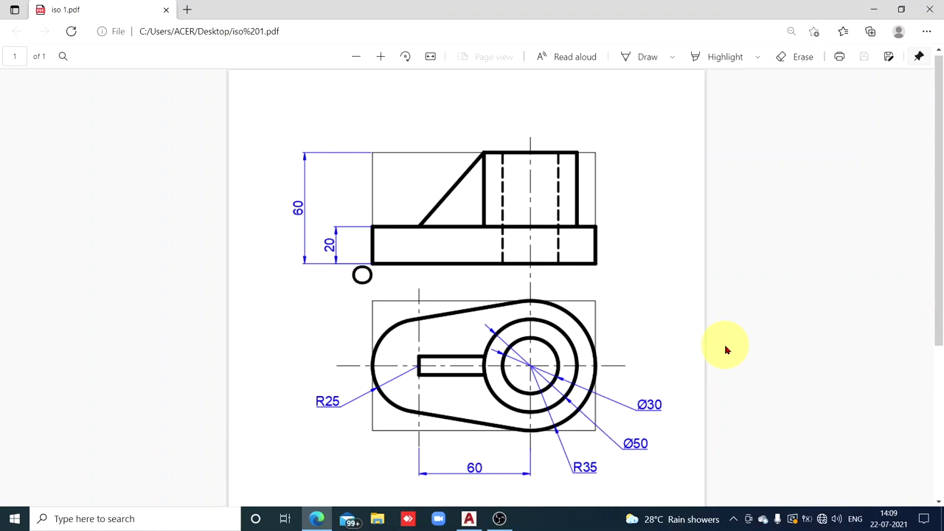
scroll(725, 349, "down", 1)
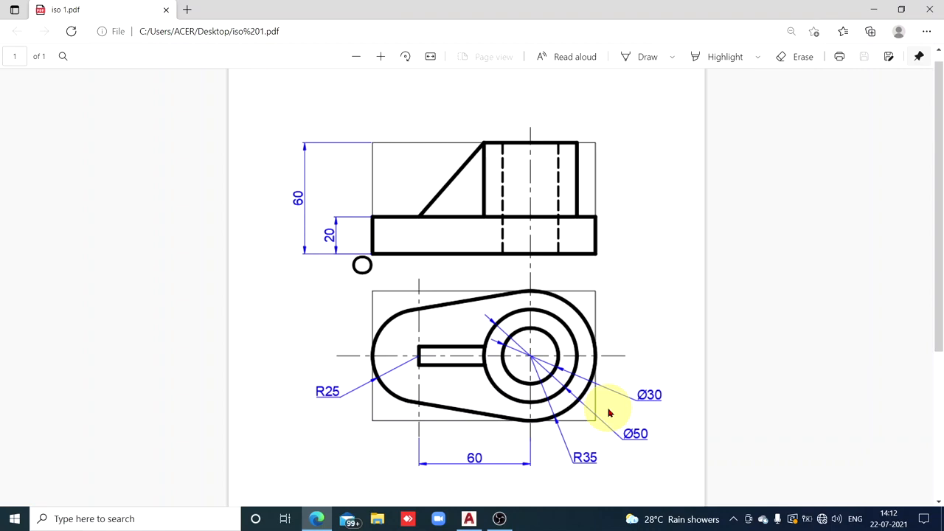
- Switch to AutoCAD and configure the drafting aids: grid off, Ortho on and lineweight display on, checking the active object snaps
left_click(468, 520)
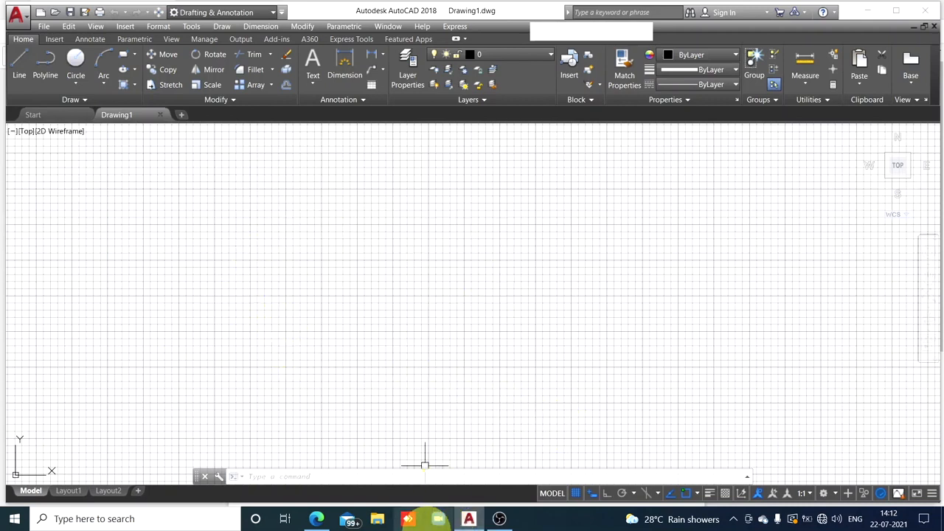
left_click(576, 494)
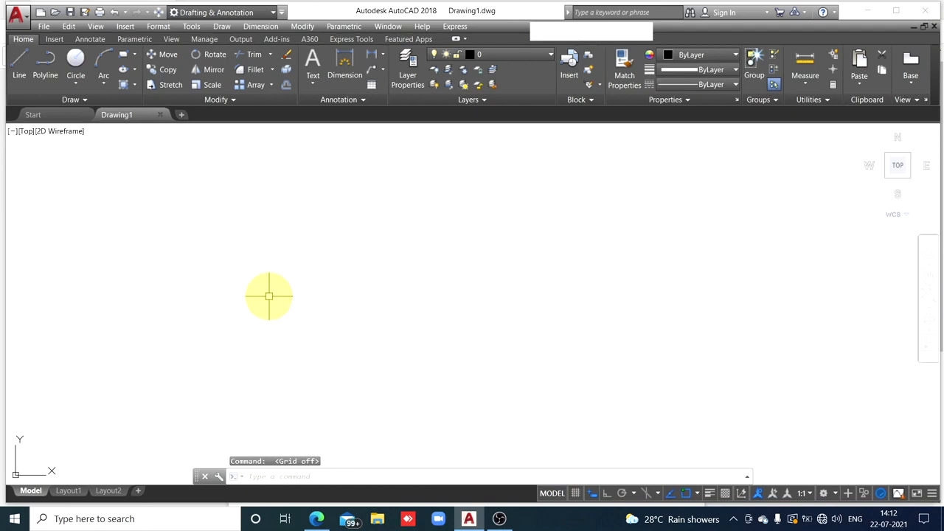
left_click(606, 495)
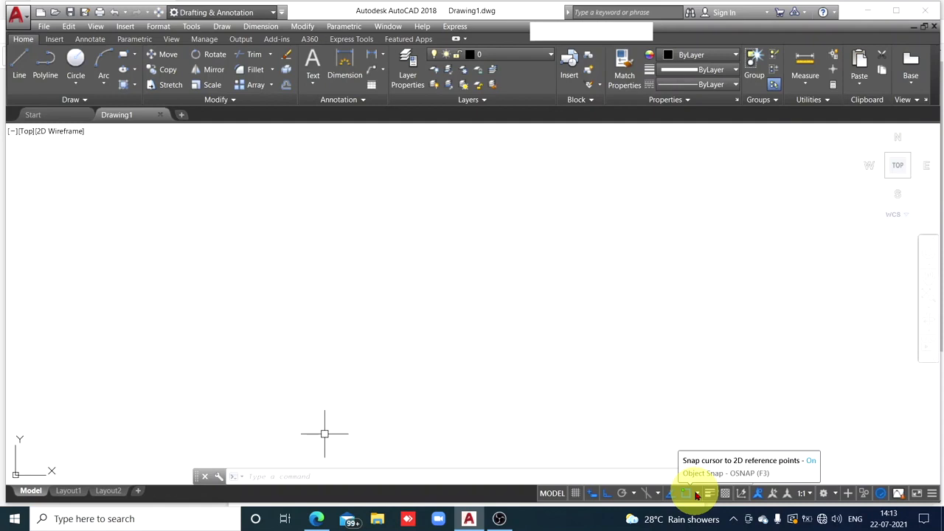
left_click(696, 494)
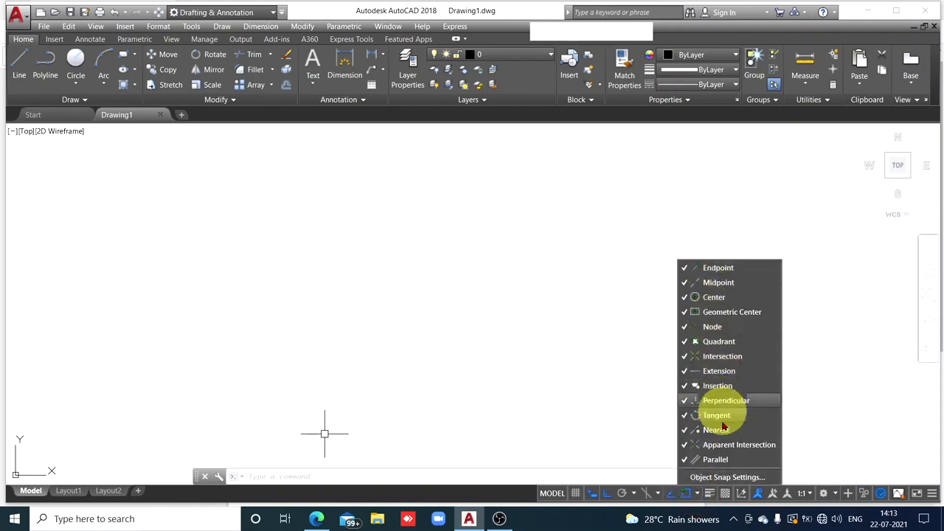
left_click(709, 494)
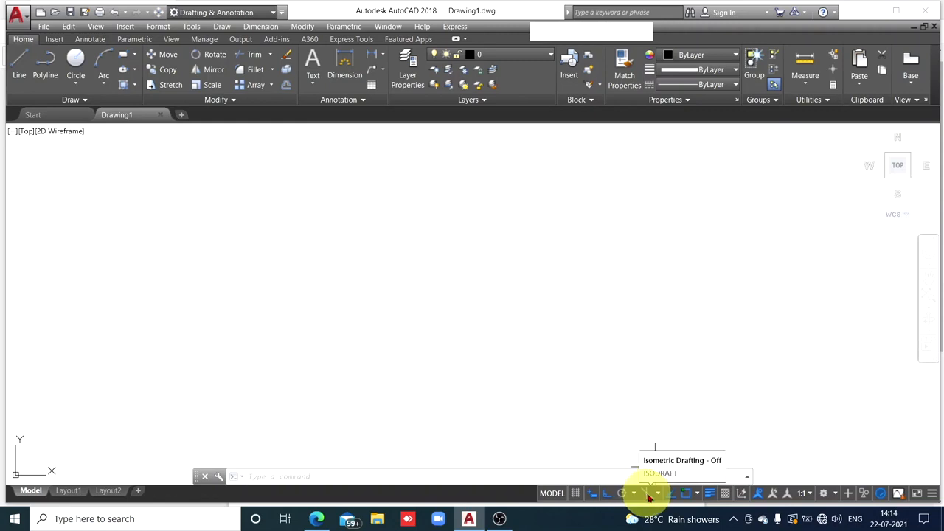
- Turn on isometric drafting and set the isoplane to Top
left_click(648, 498)
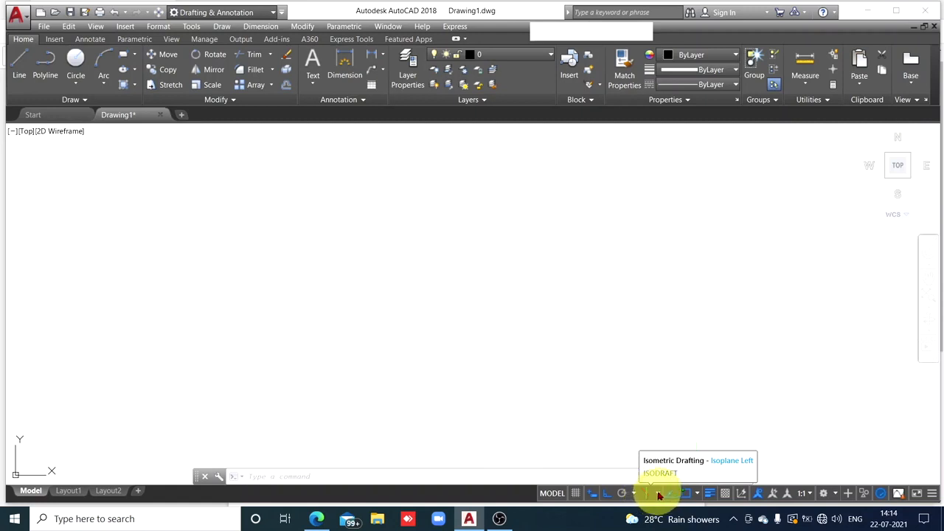
left_click(659, 495)
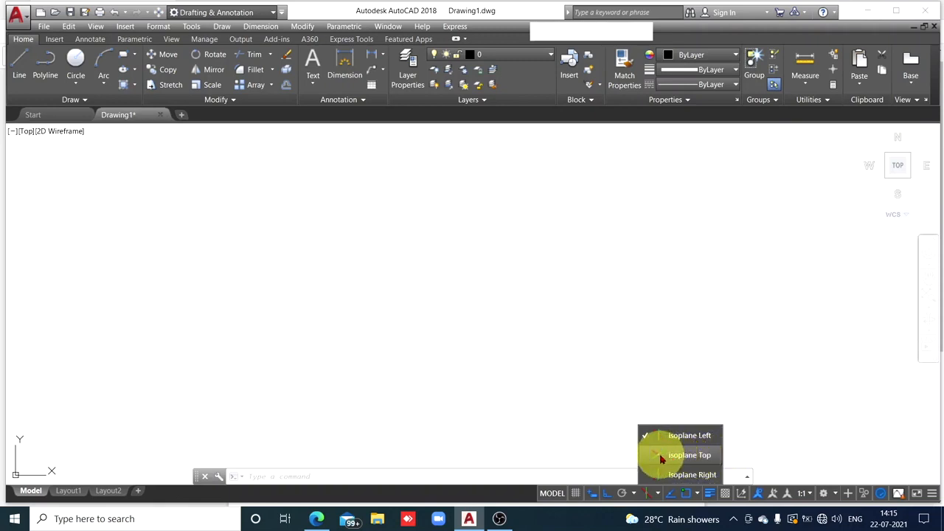
left_click(688, 457)
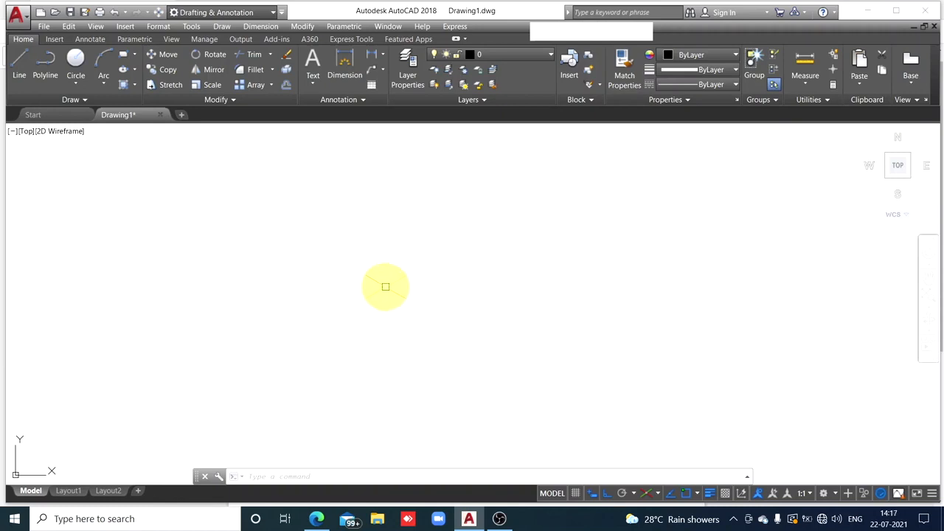
- Review the part's overall dimensions in iso 1.pdf in the browser, returning to AutoCAD
left_click(316, 518)
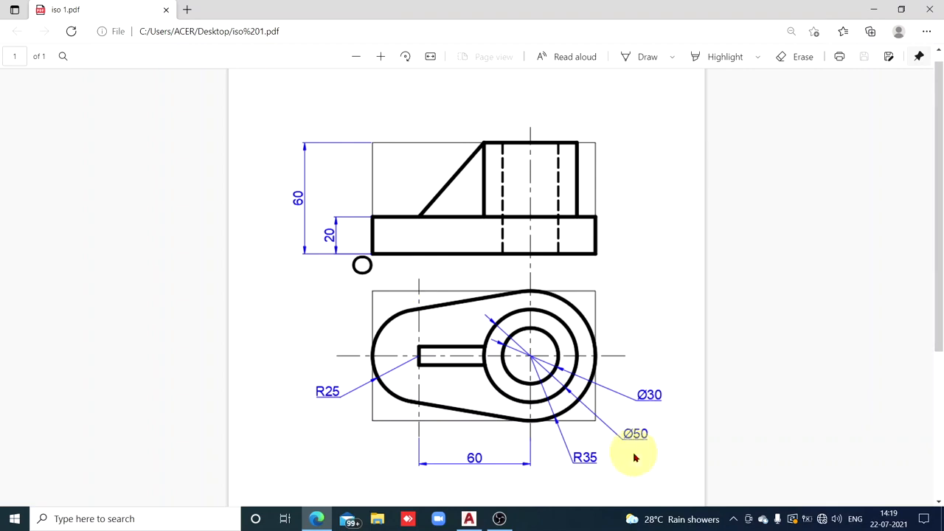
left_click(471, 517)
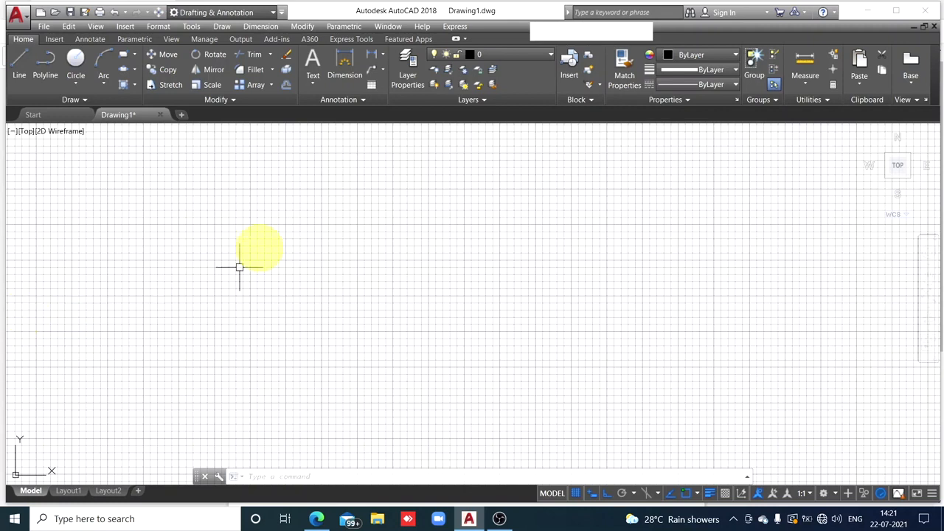
- Gauge the width of the visible drawing area with a temporary horizontal line, discarding it
left_click(21, 65)
left_click(10, 302)
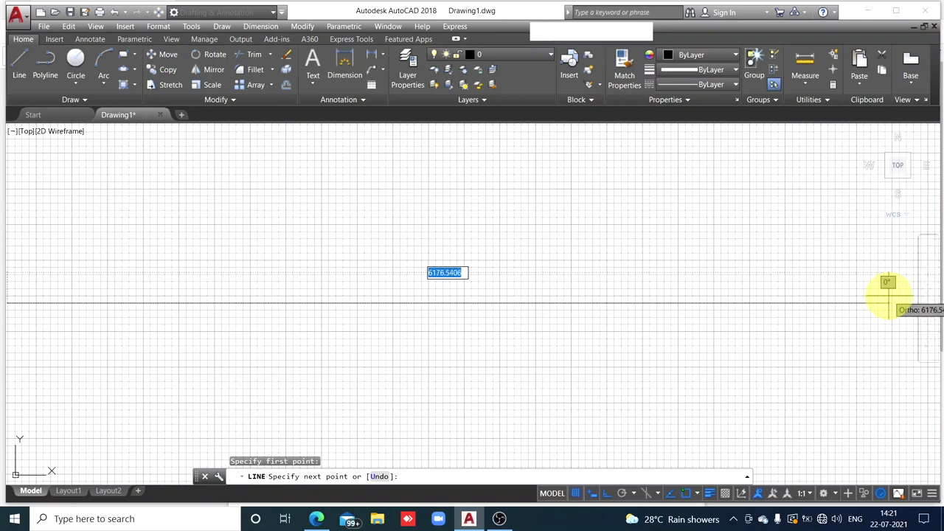
key("Escape")
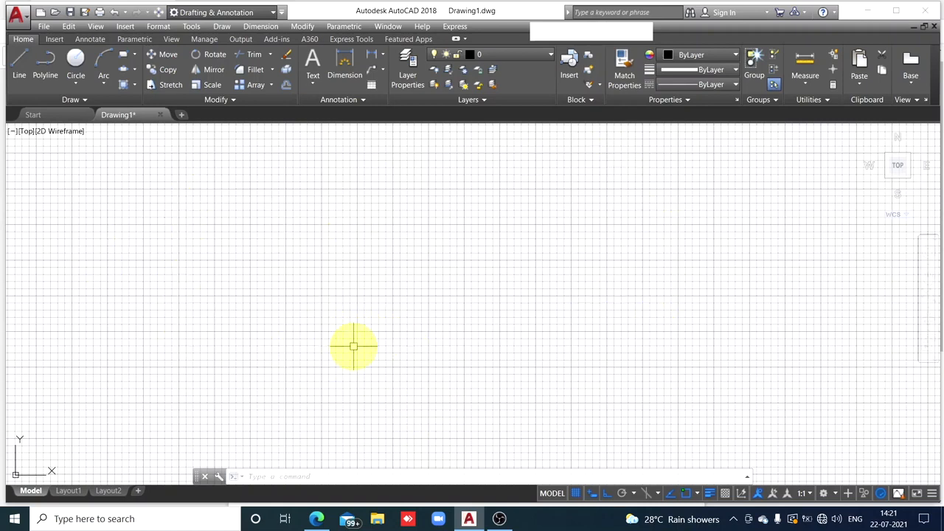
- Set the model space limits with the lower left corner at 0,0 and the upper right corner at 200,200
type("lim")
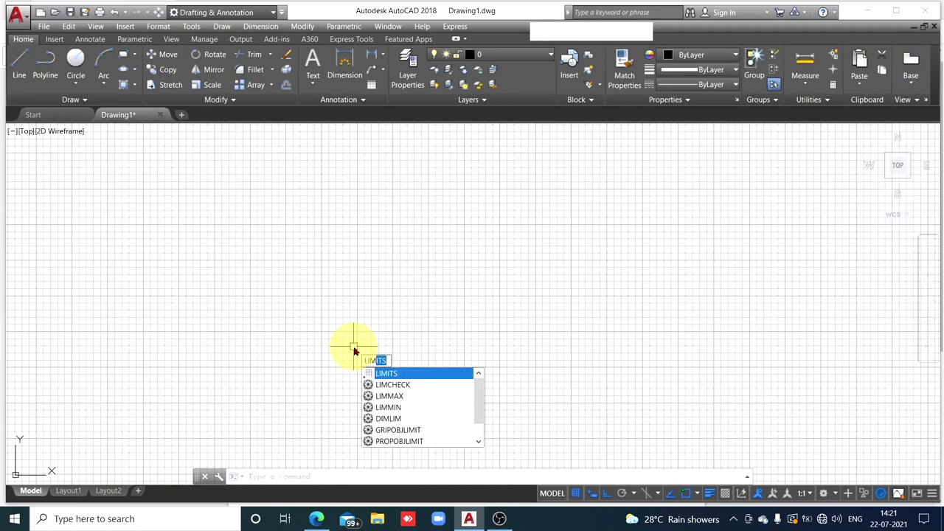
key("Return")
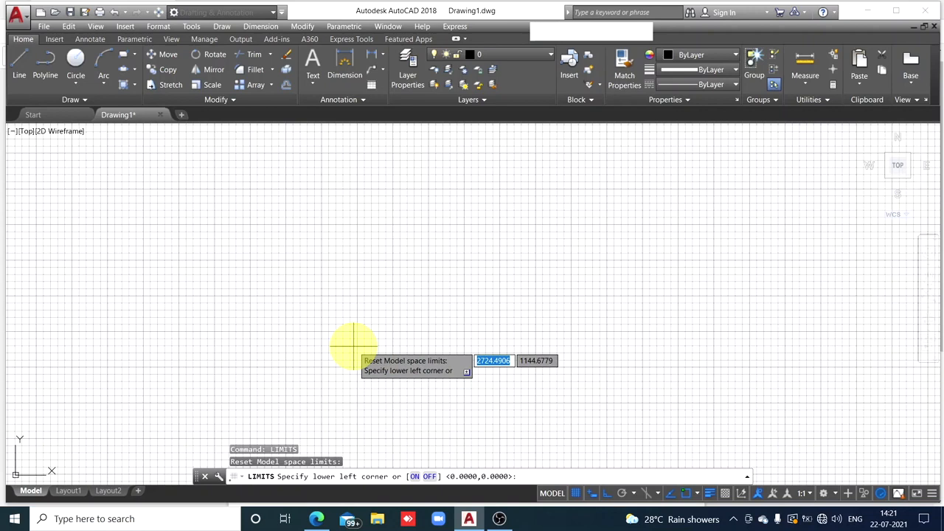
type("0,0")
key("Return")
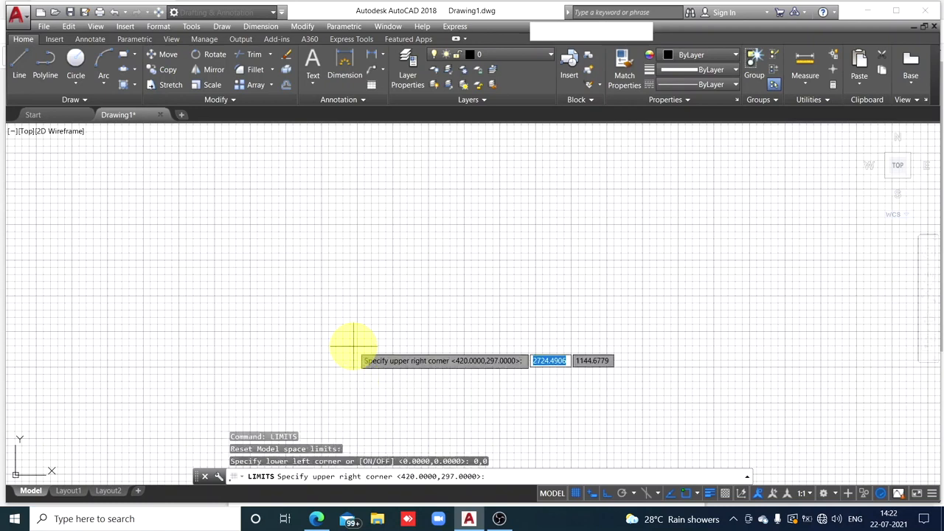
type("200")
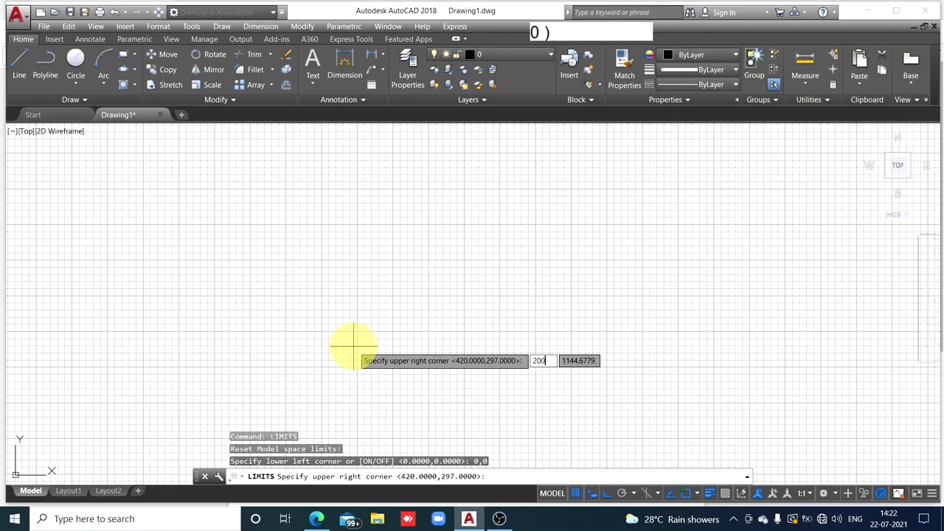
type(",200")
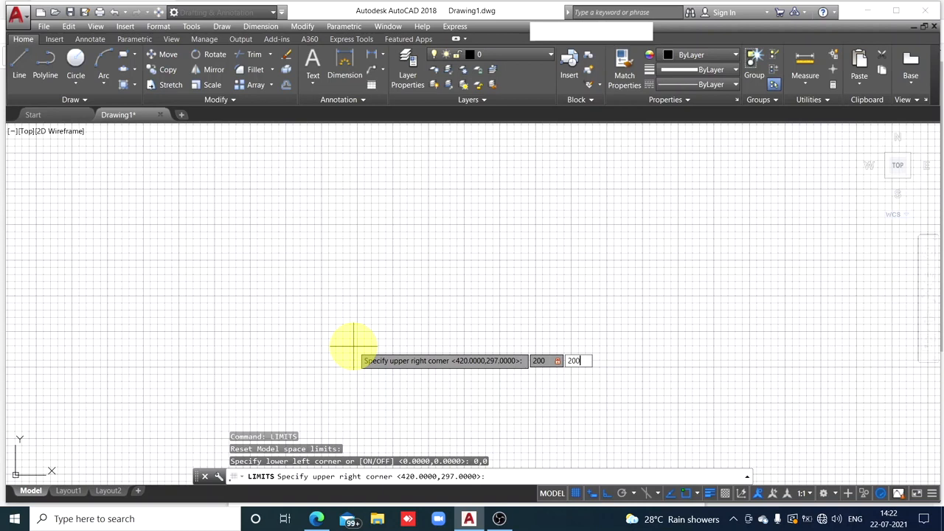
key("Return")
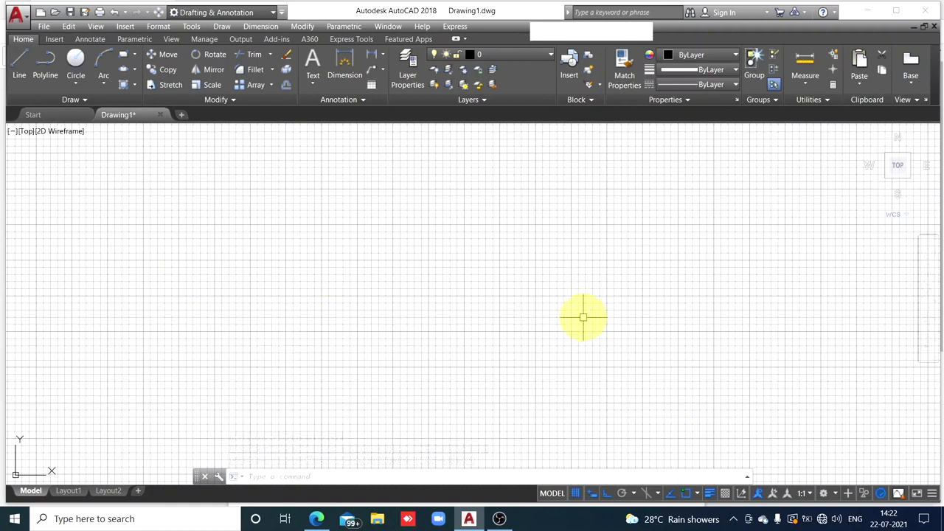
- Check the visible drawing area's width again under the new limits with a temporary horizontal line
left_click(18, 65)
left_click(12, 269)
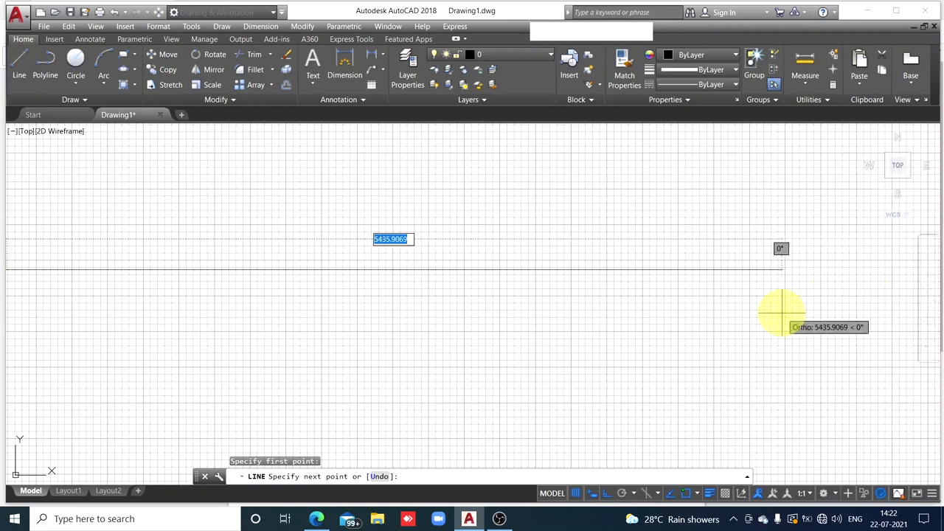
key("Escape")
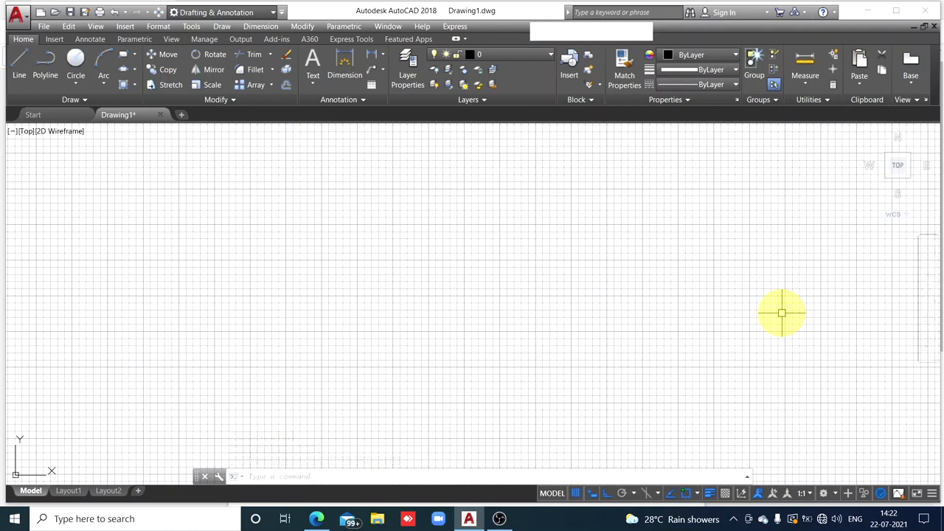
- Zoom All so the view fits the new drawing limits
key("z")
key("space")
type("a")
key("space")
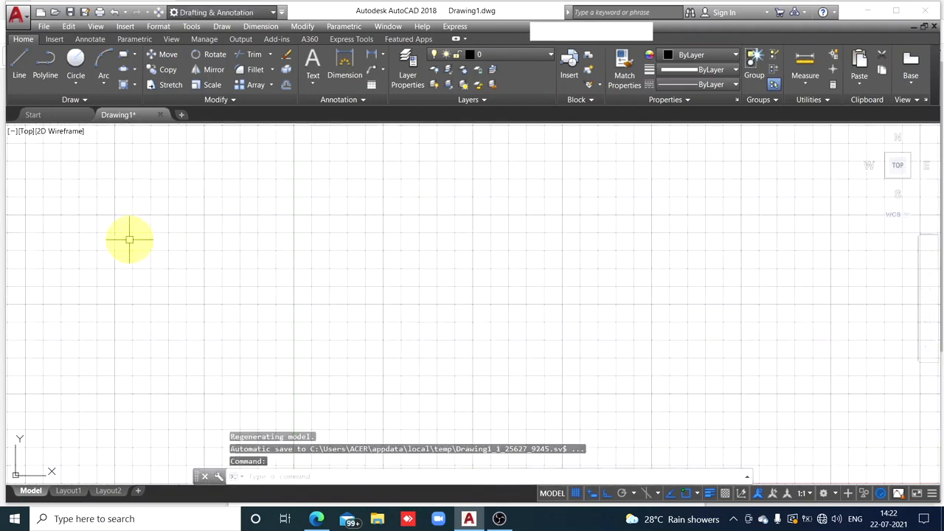
- Gauge the height of the visible drawing area with a temporary vertical line, discarding it
left_click(28, 65)
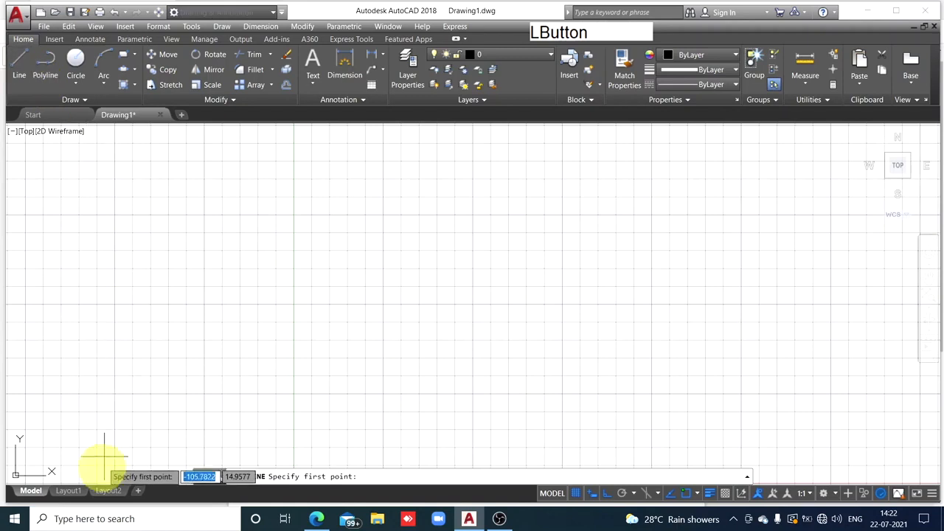
left_click(163, 472)
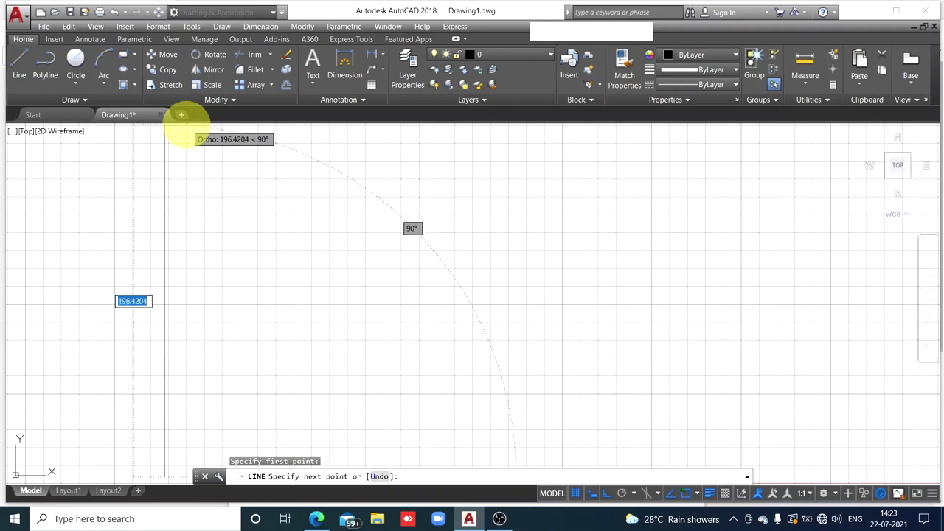
key("Escape")
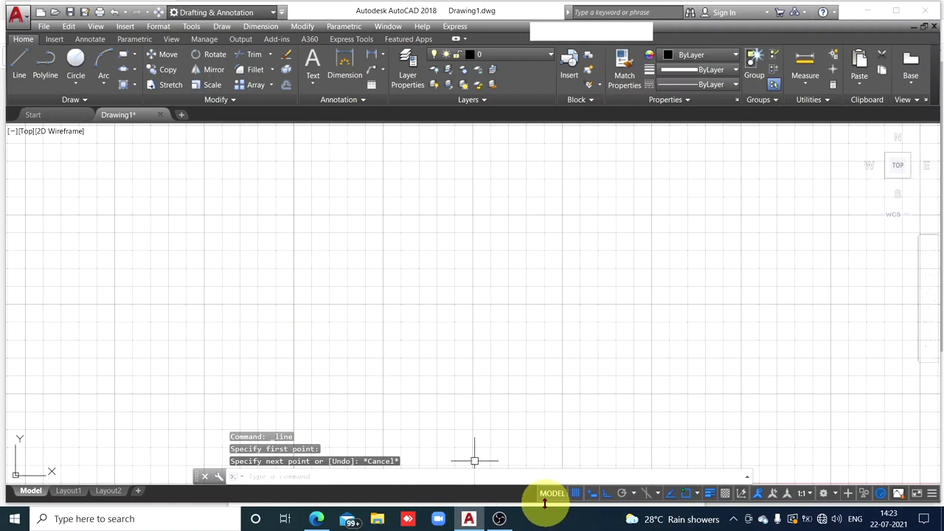
- Turn off the grid display and review the enabled object snap modes
left_click(576, 493)
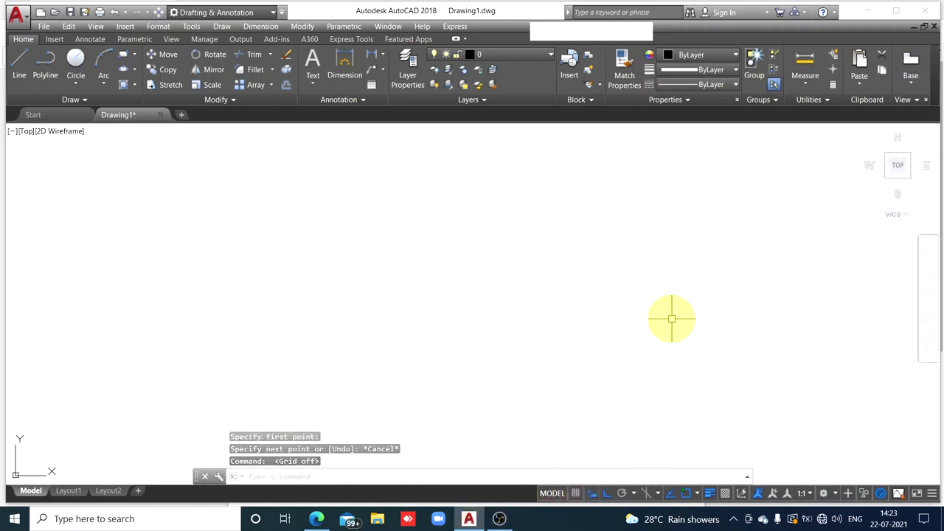
left_click(593, 497)
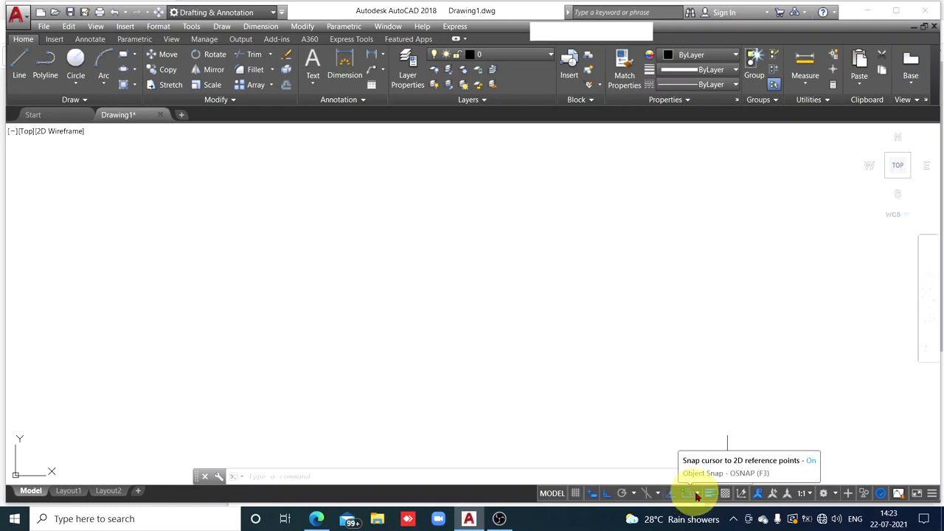
left_click(696, 494)
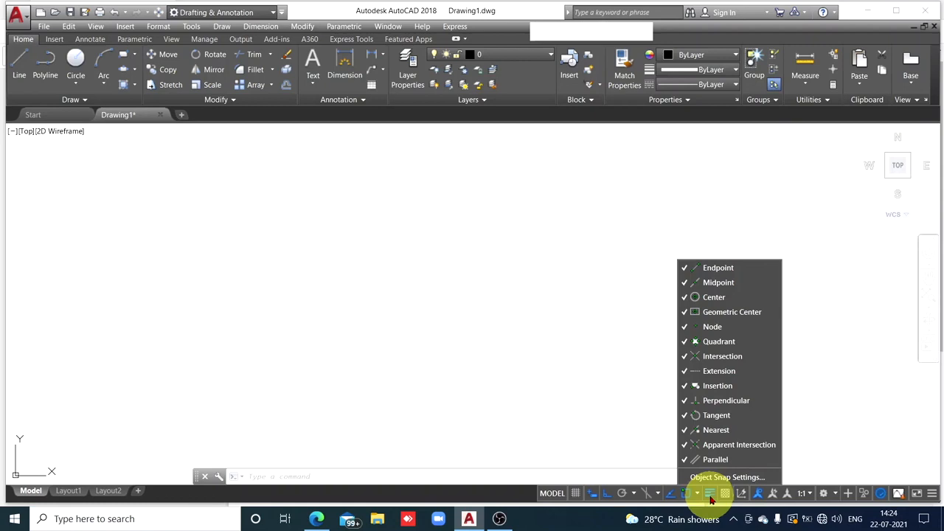
left_click(591, 384)
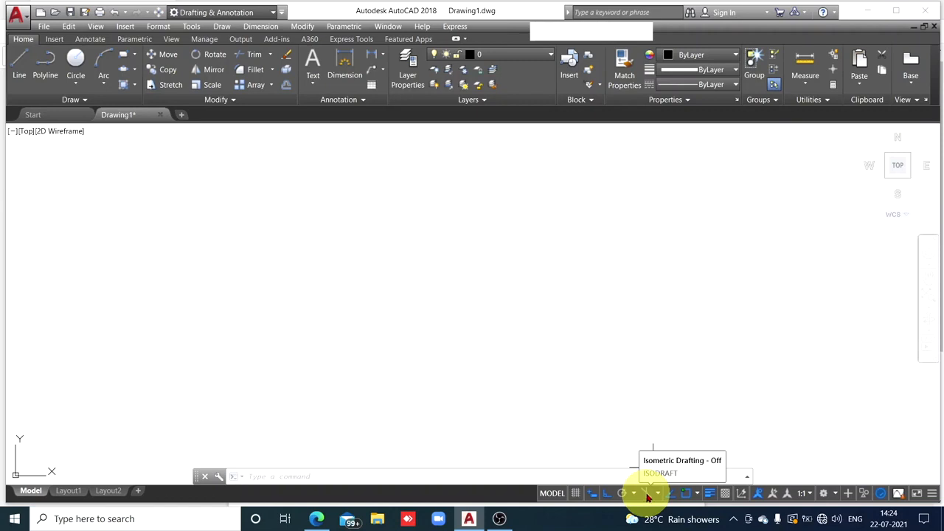
- Turn on isometric drafting, consult the part views in iso 1.pdf, and set the drafting plane to Isoplane Top
left_click(647, 496)
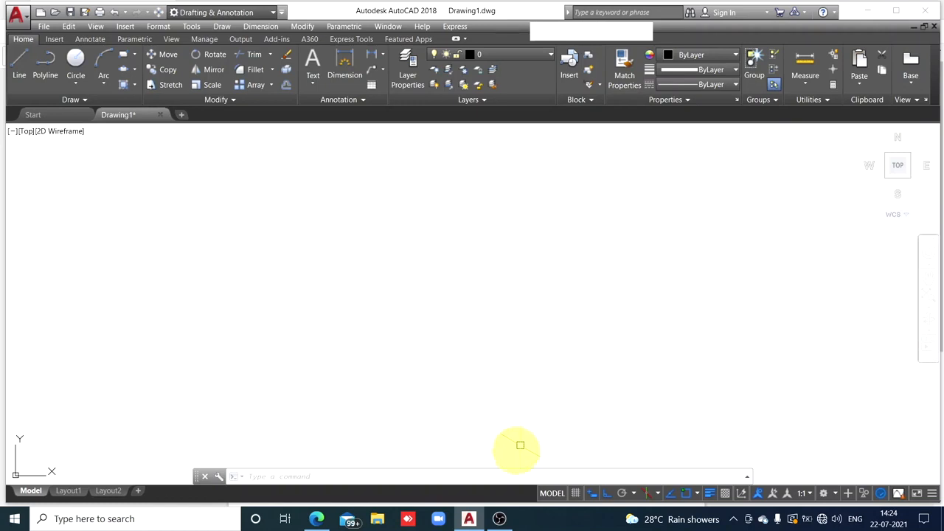
left_click(312, 518)
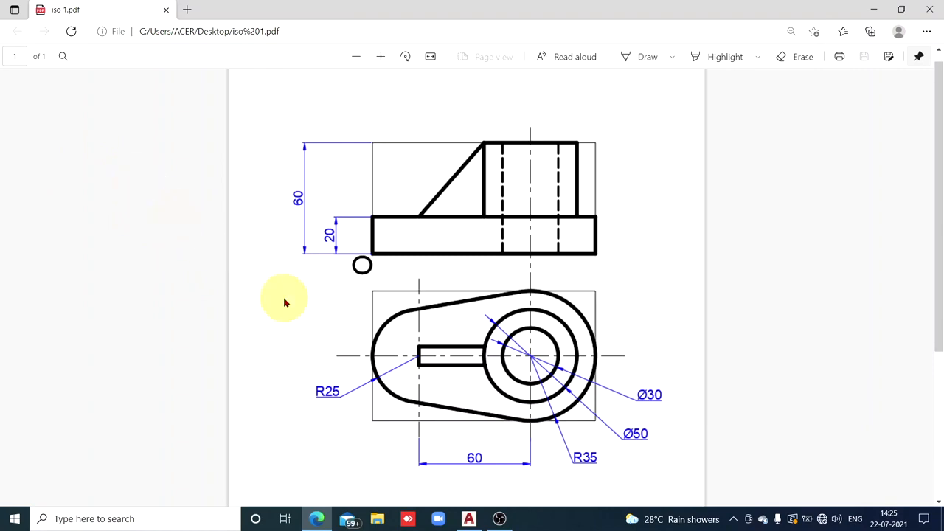
left_click(470, 519)
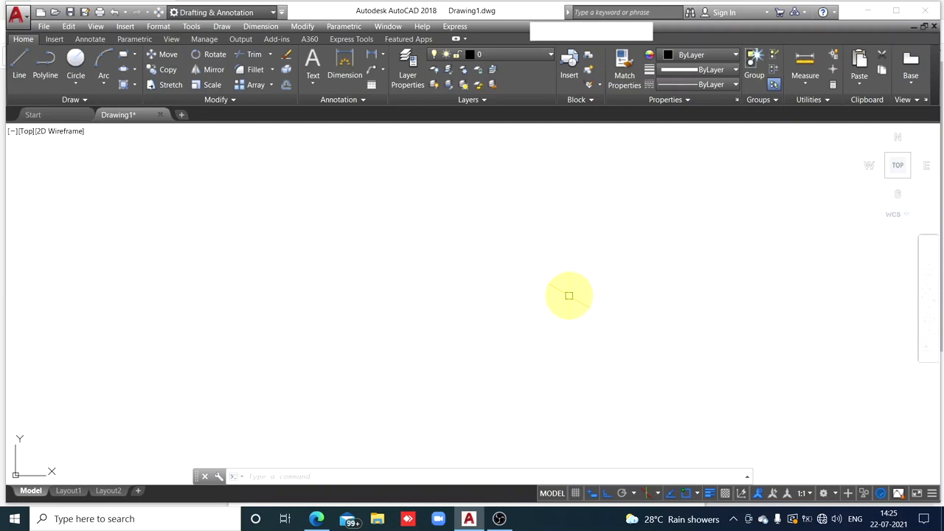
left_click(657, 492)
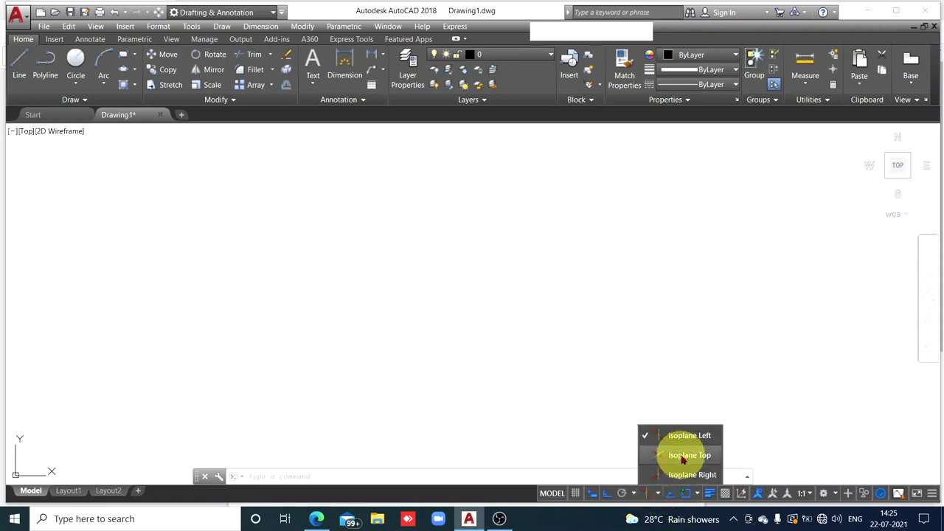
left_click(682, 456)
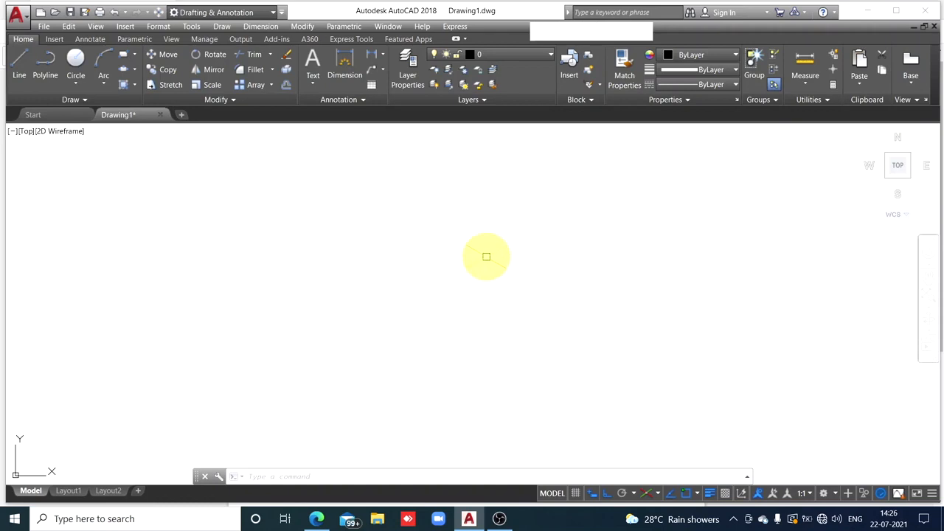
- Switch the drafting plane to Isoplane Right to try its cursor orientation, and return to Isoplane Top
left_click(658, 494)
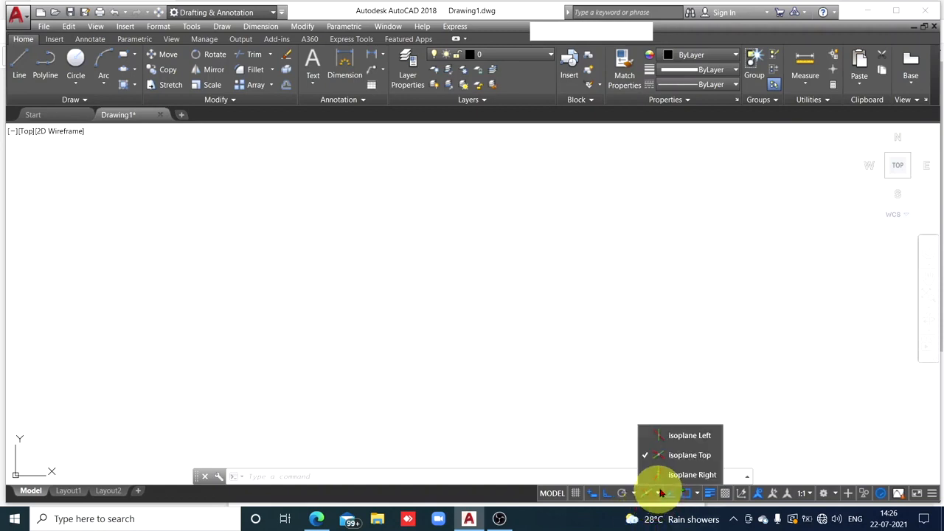
left_click(691, 474)
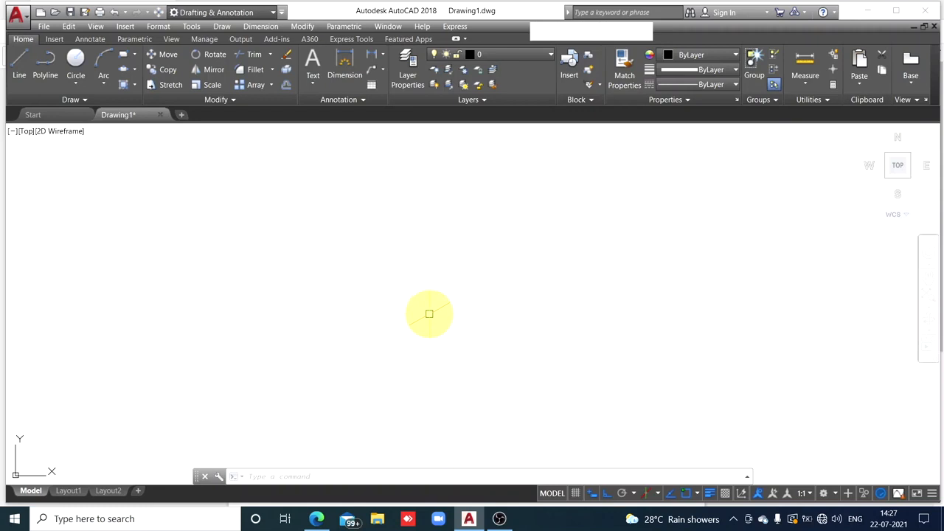
left_click(658, 495)
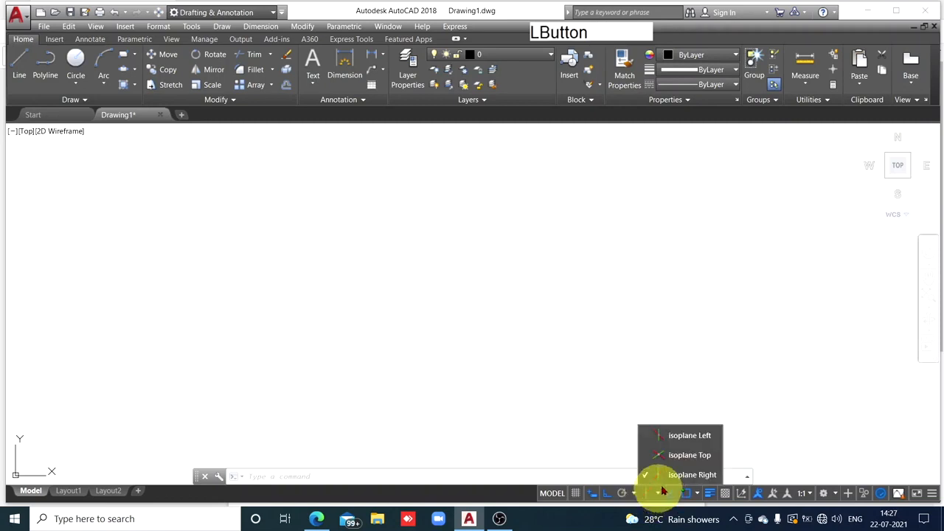
left_click(693, 455)
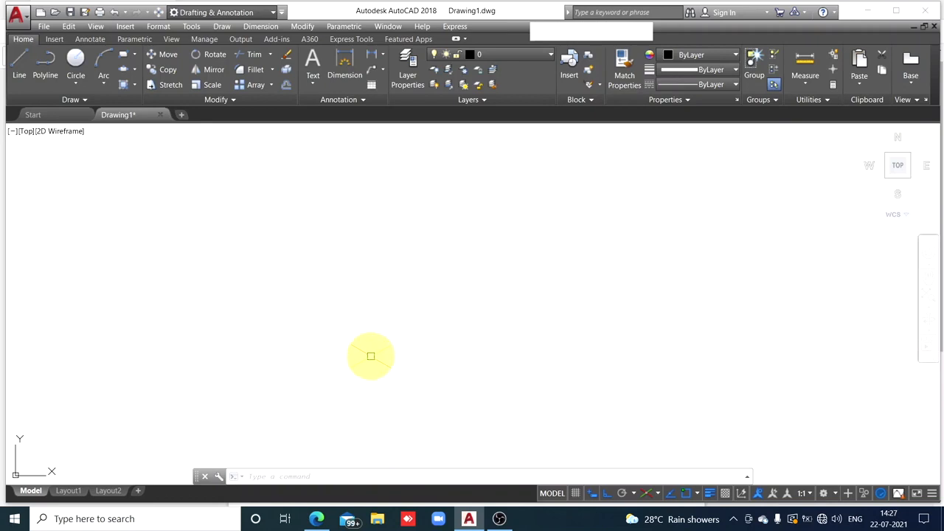
- Draw an isocircle of radius 25 in the top isoplane with the Ellipse command, in the lower middle of the drawing area
left_click(135, 70)
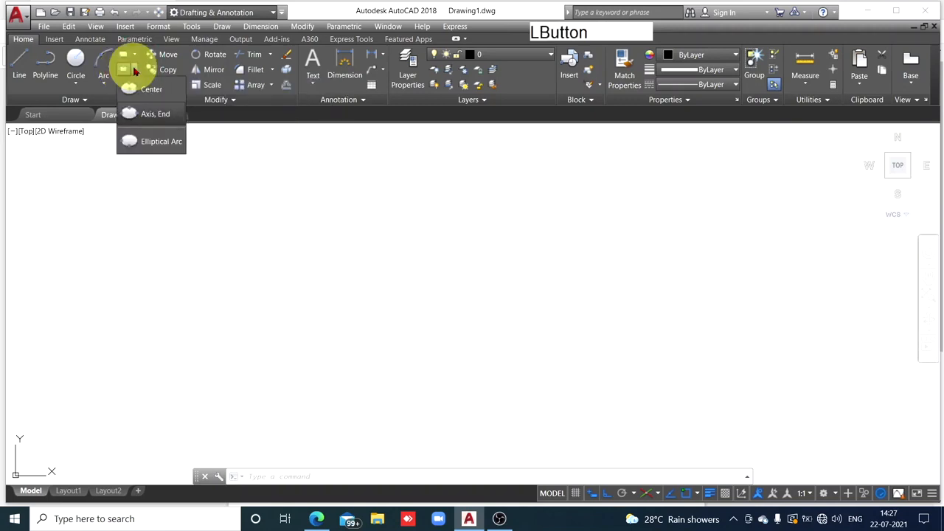
left_click(149, 120)
mouse_move(148, 120)
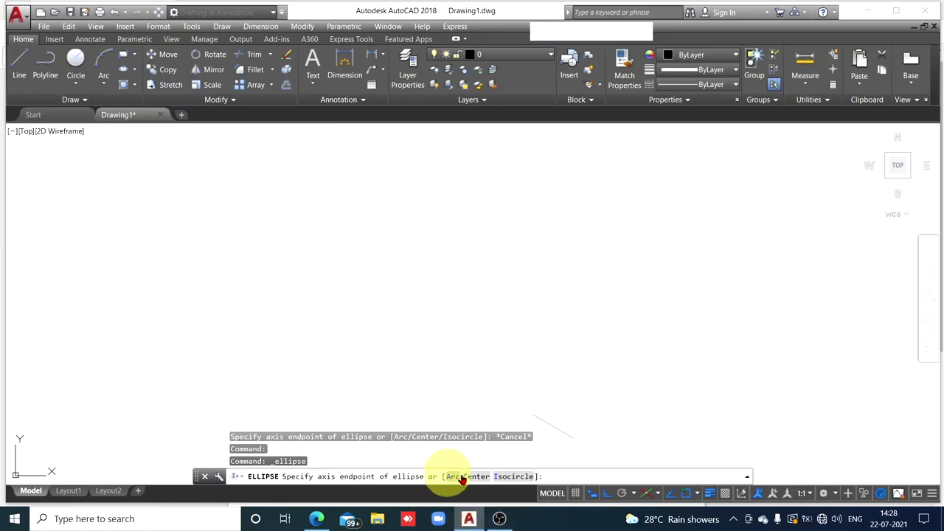
left_click(516, 478)
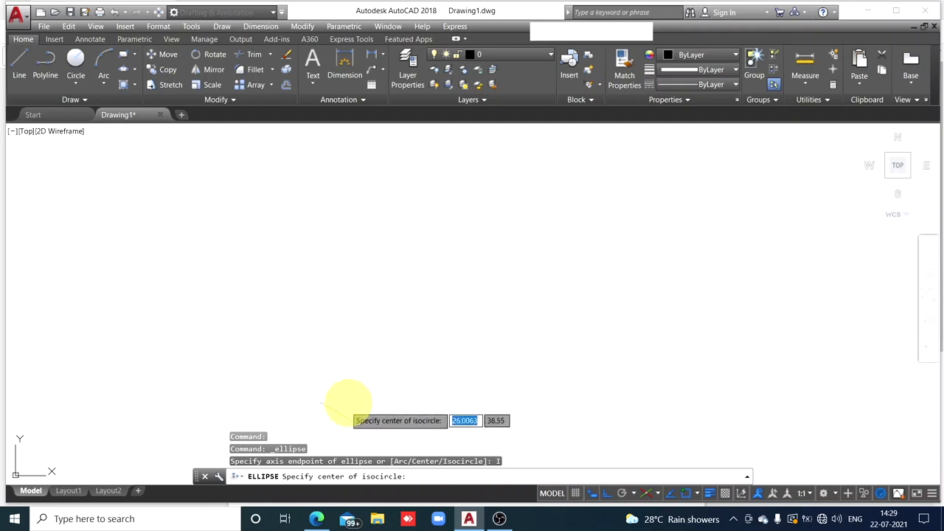
left_click(389, 369)
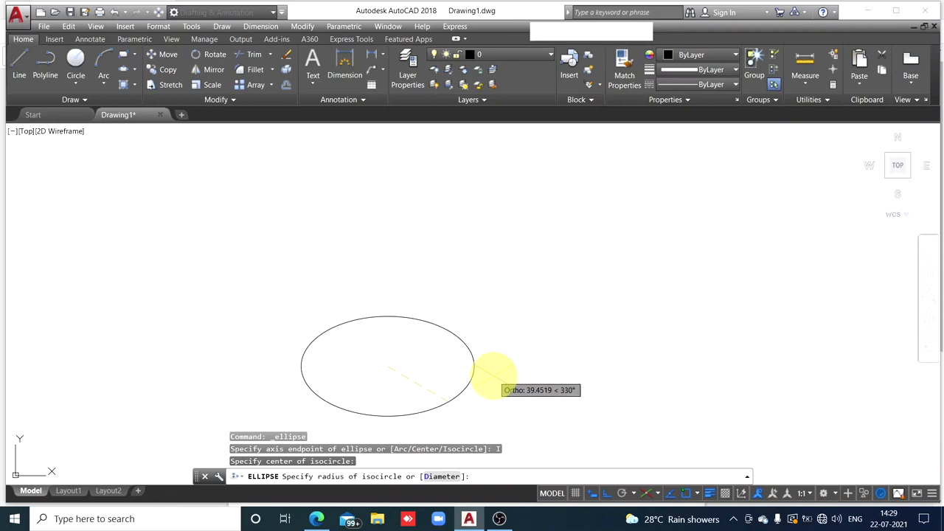
type("2")
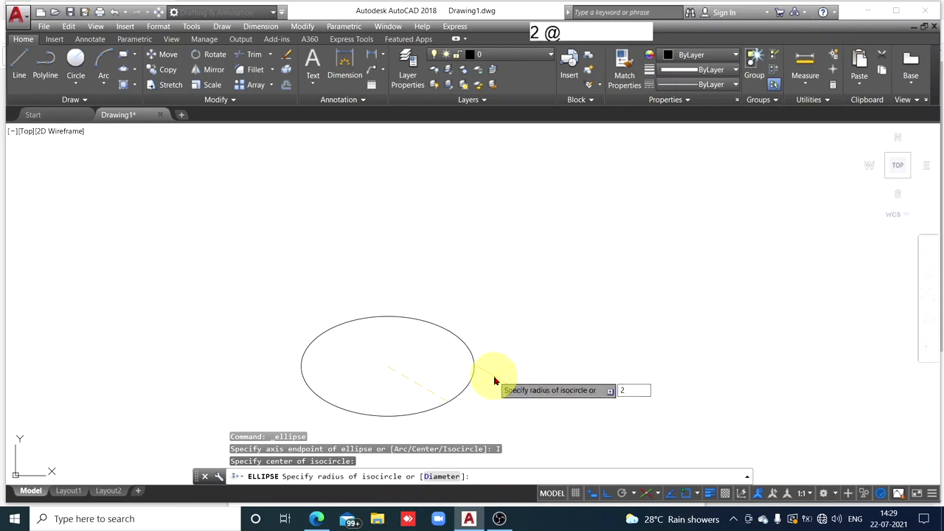
type("5")
key("Return")
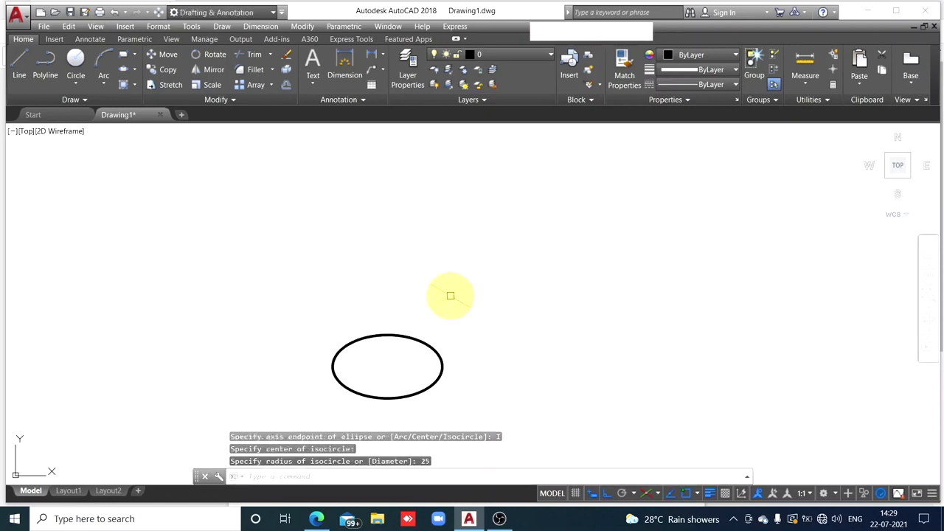
- Set the lineweight of the radius 25 isocircle to 0.15 mm and clear the selection
left_click(414, 338)
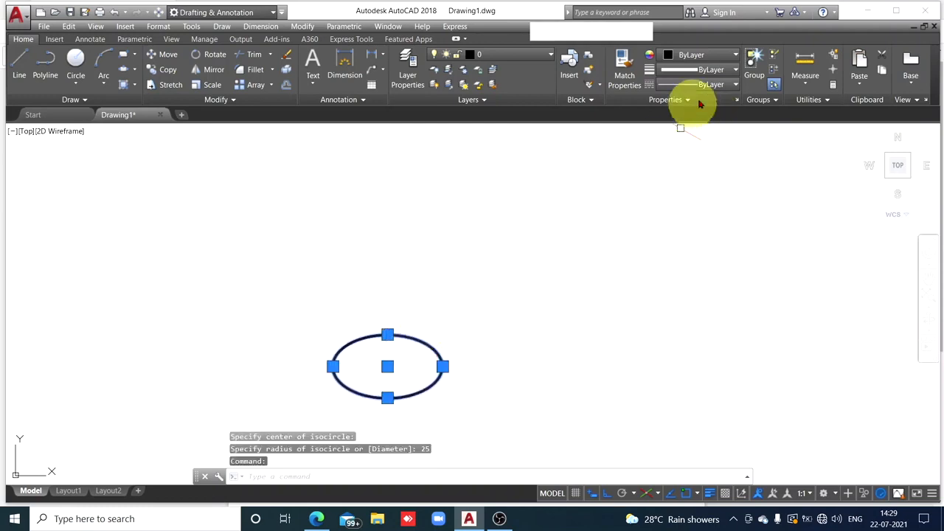
left_click(735, 69)
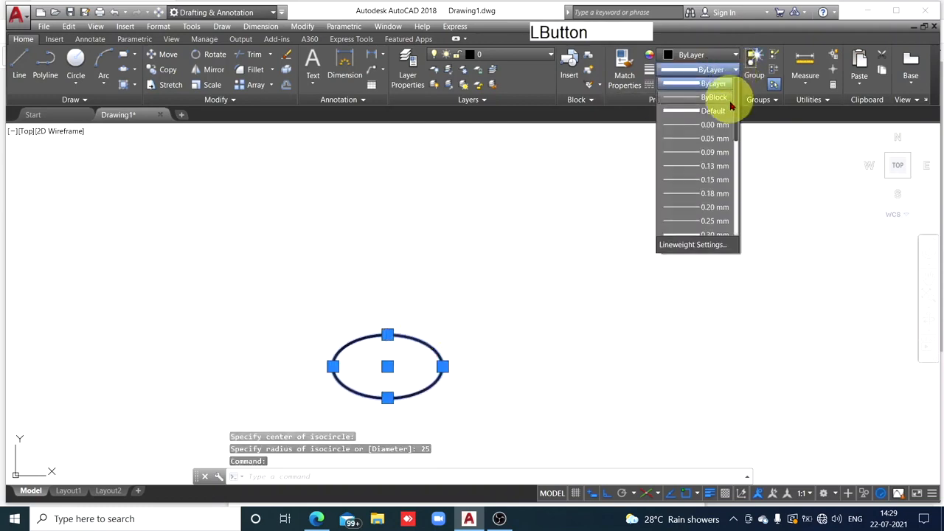
left_click(710, 179)
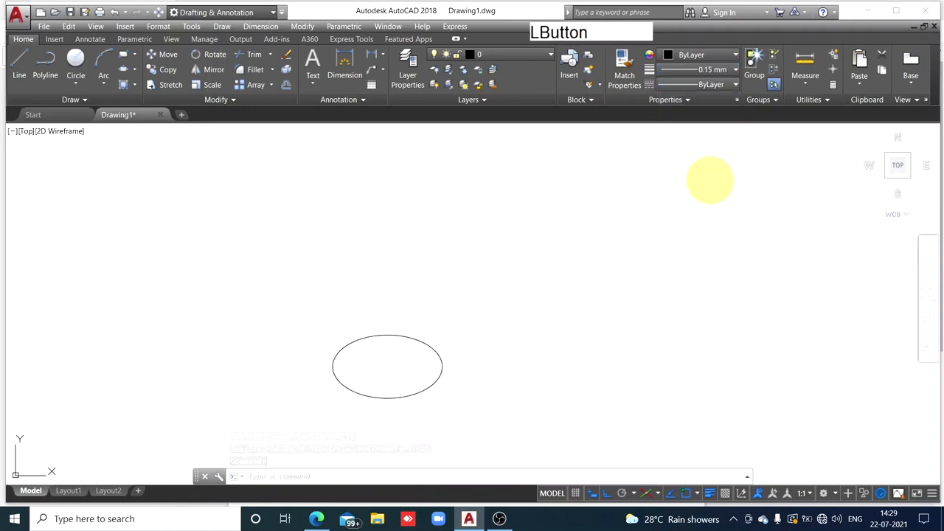
key("Escape")
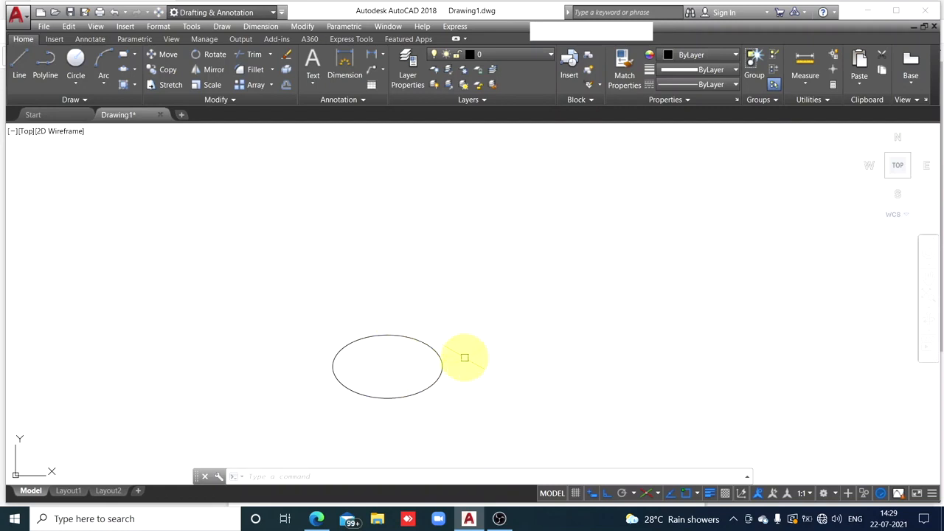
- Check the large end's radius and its center distance in iso 1.pdf, and return to the AutoCAD drawing
left_click(314, 519)
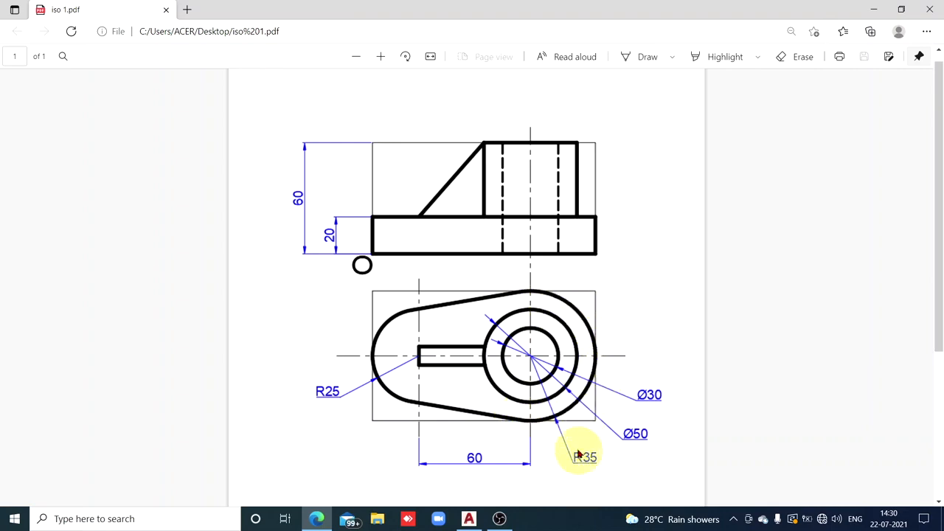
left_click(469, 518)
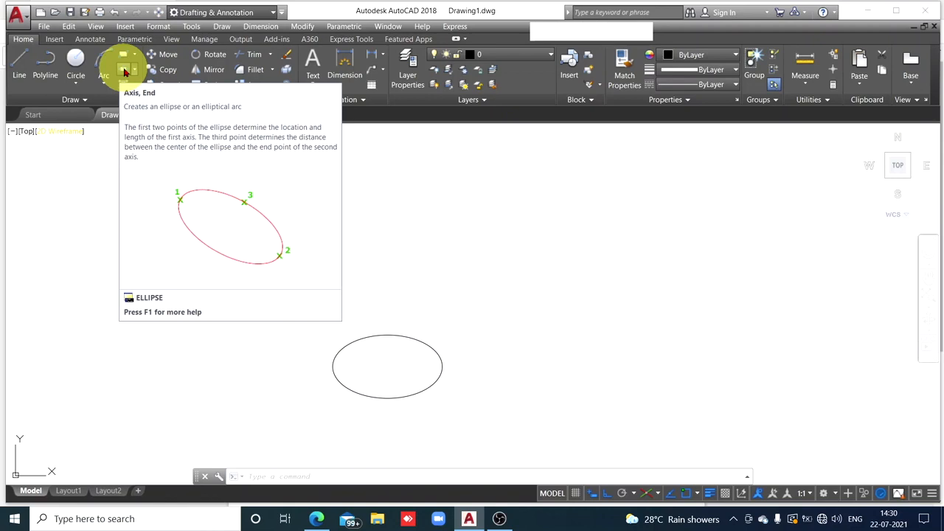
left_click(133, 71)
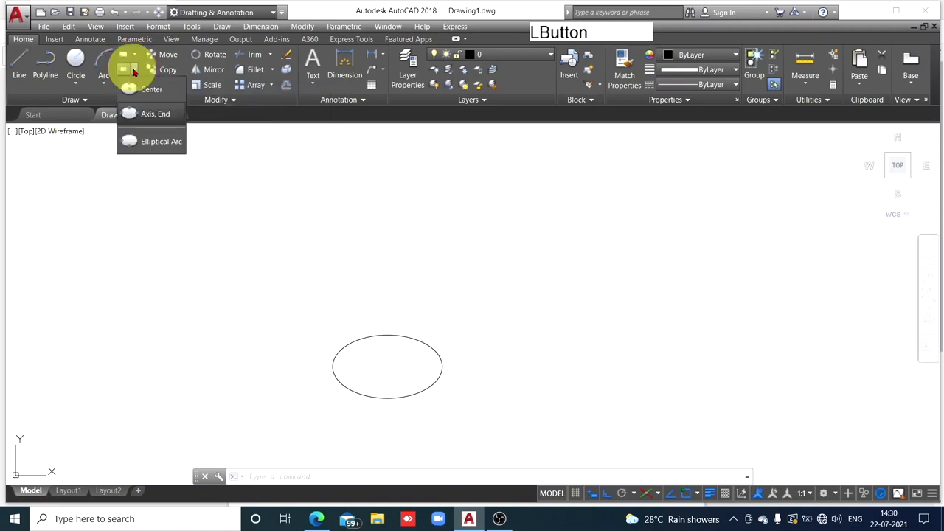
left_click(156, 116)
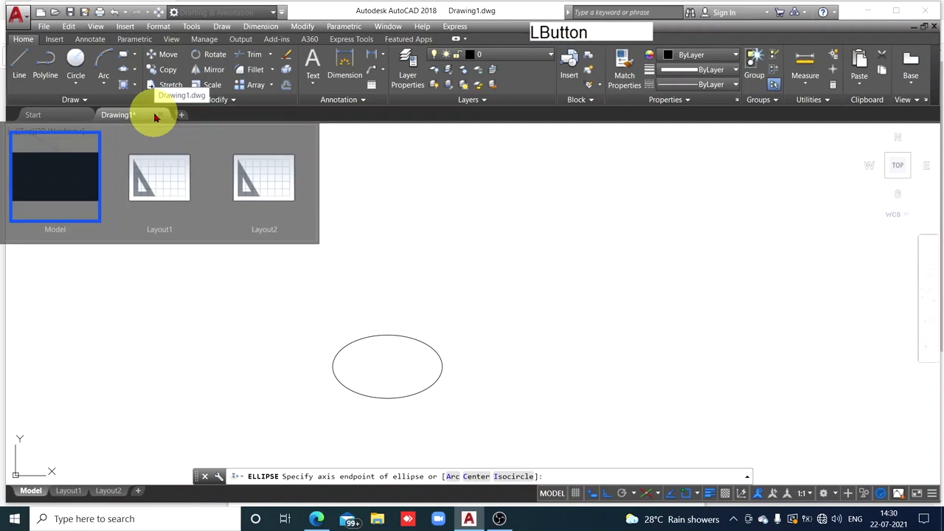
left_click(511, 476)
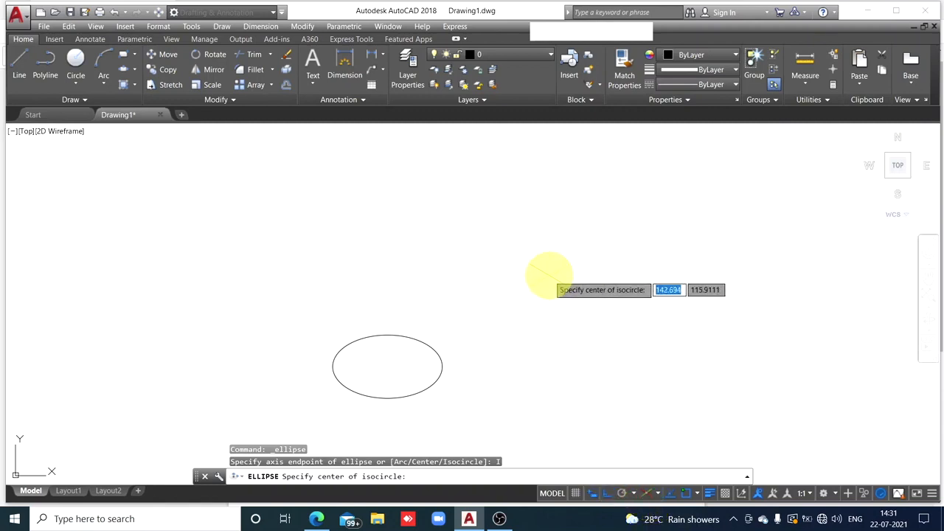
key("Escape")
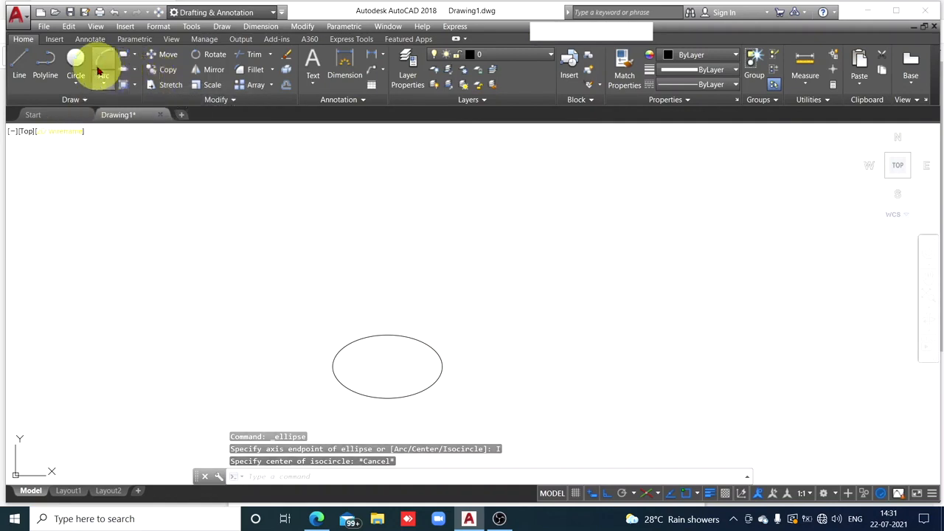
- Draw an isocircle of radius 35 centered 60 units from the first isocircle's center along the 30° axis
left_click(126, 69)
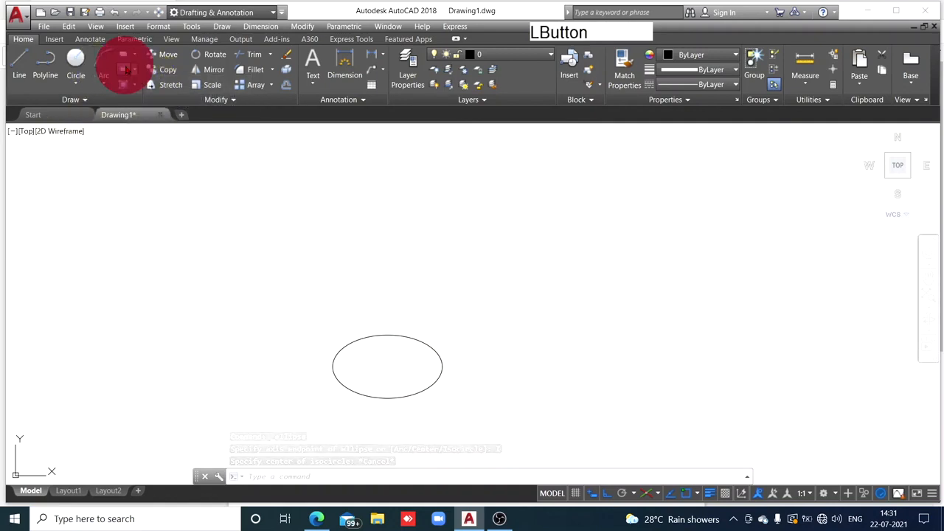
left_click(133, 70)
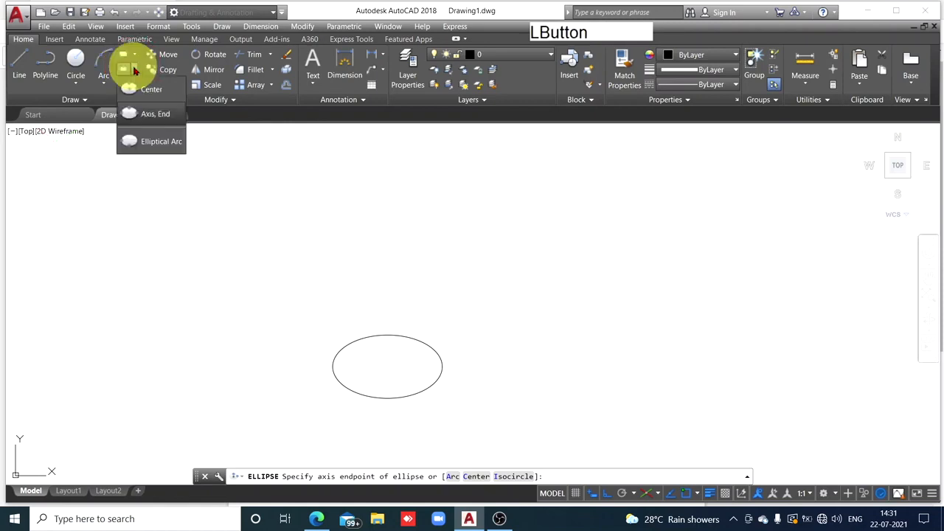
left_click(147, 115)
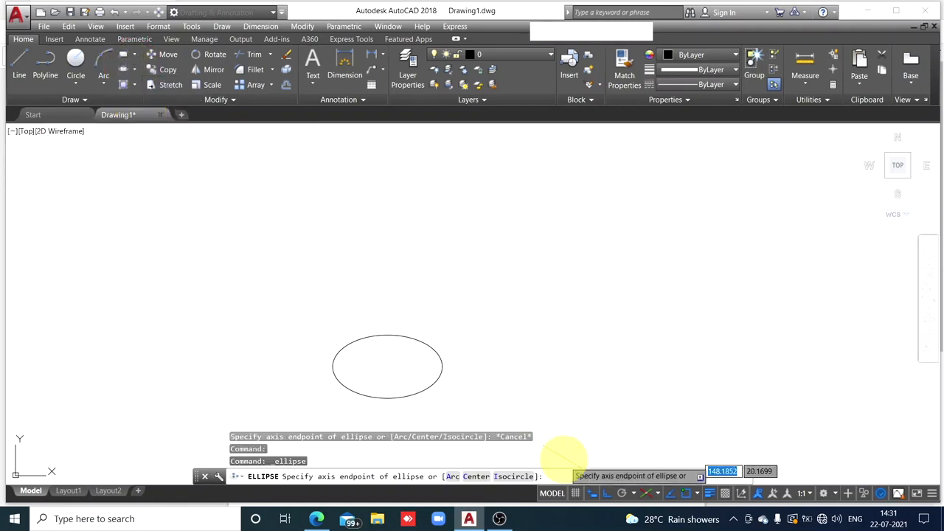
left_click(513, 476)
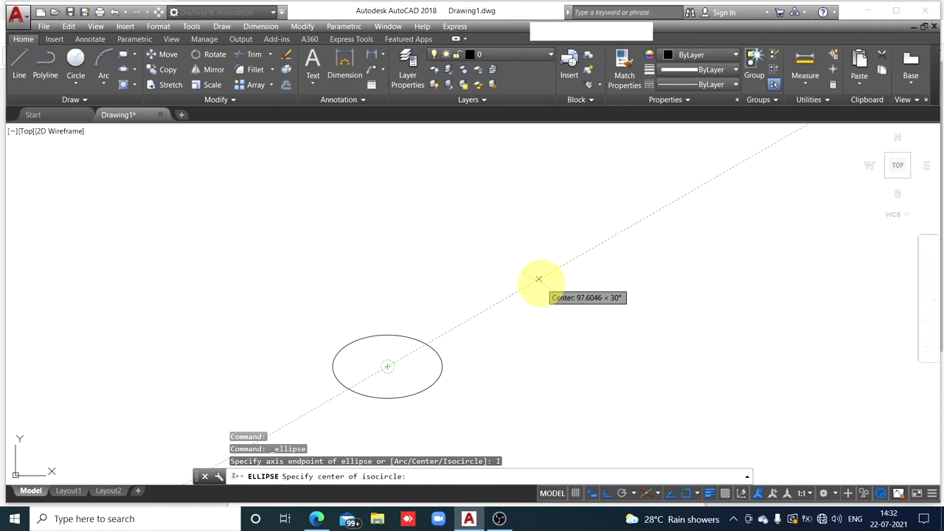
type("60")
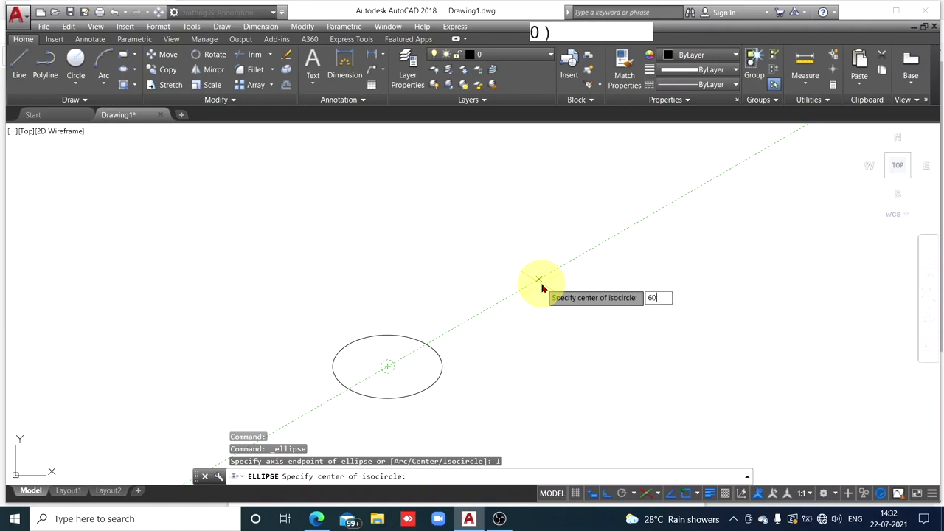
key("Return")
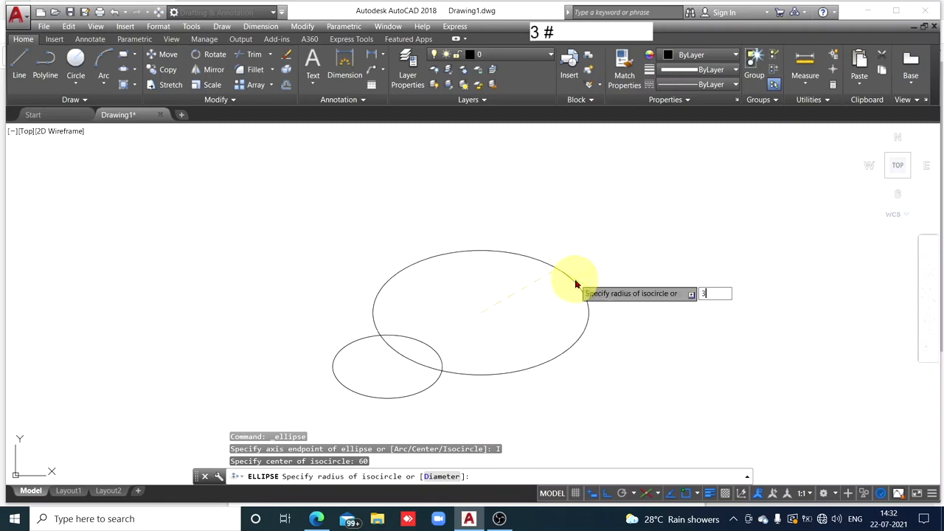
key("Return")
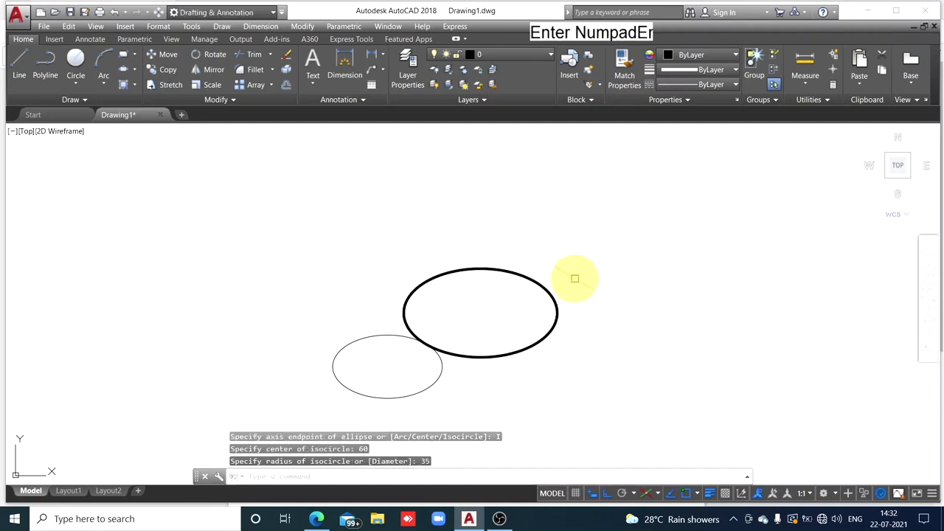
- Set the lineweight of the radius 35 isocircle to 0.15 mm and clear the selection
left_click(520, 277)
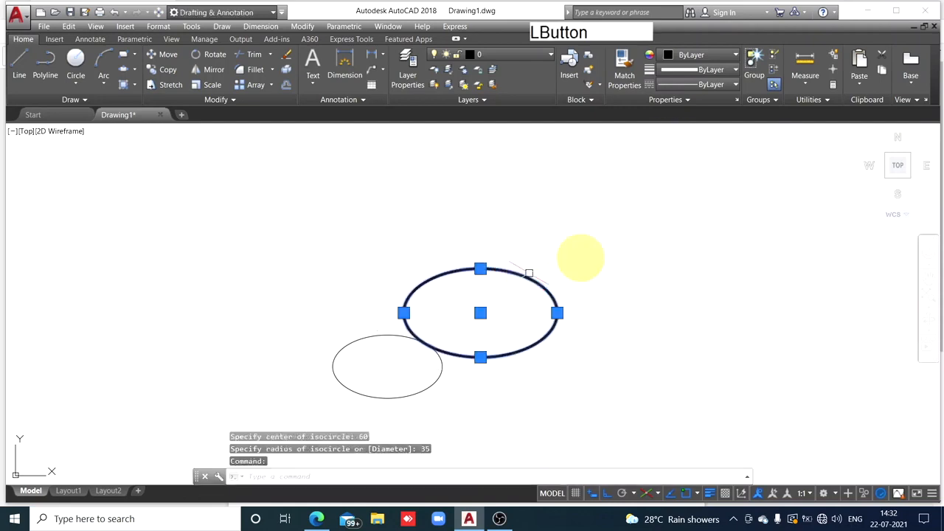
left_click(735, 70)
left_click(710, 181)
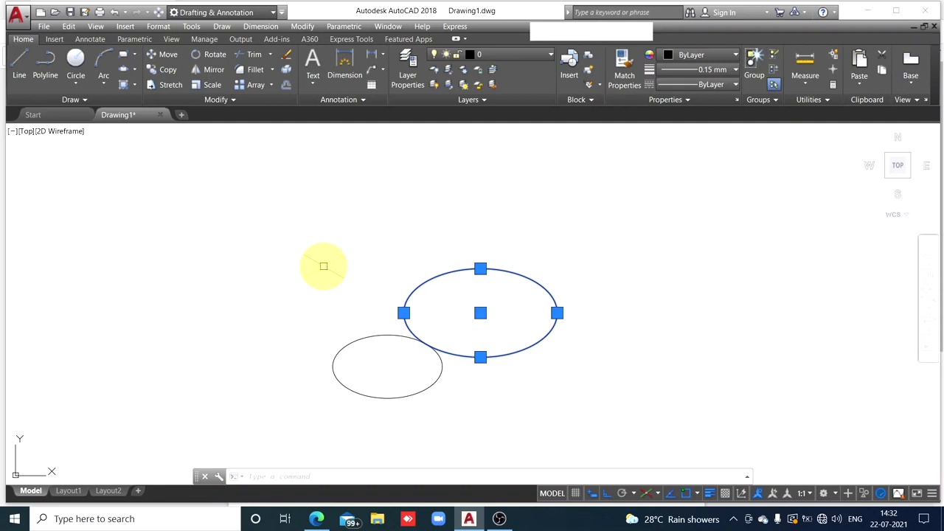
key("Escape")
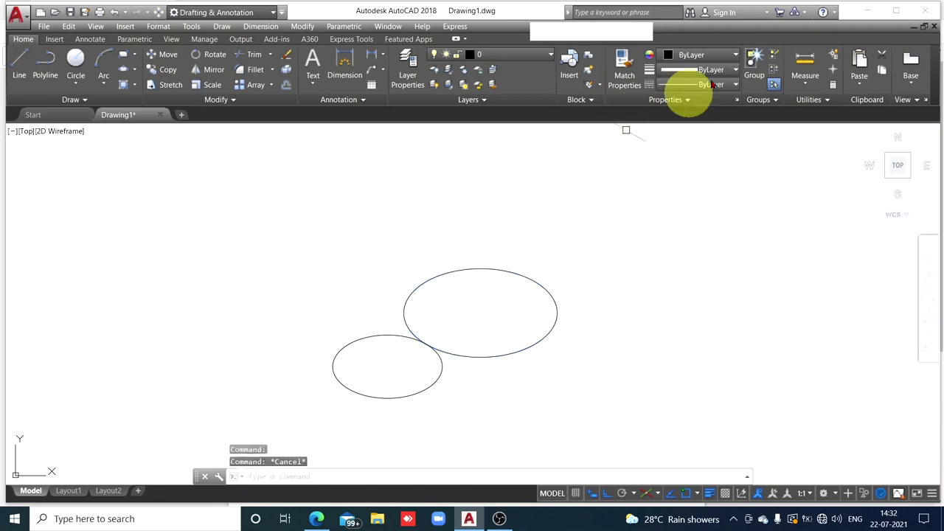
- Set the current lineweight for new objects to 0.15 mm
left_click(706, 70)
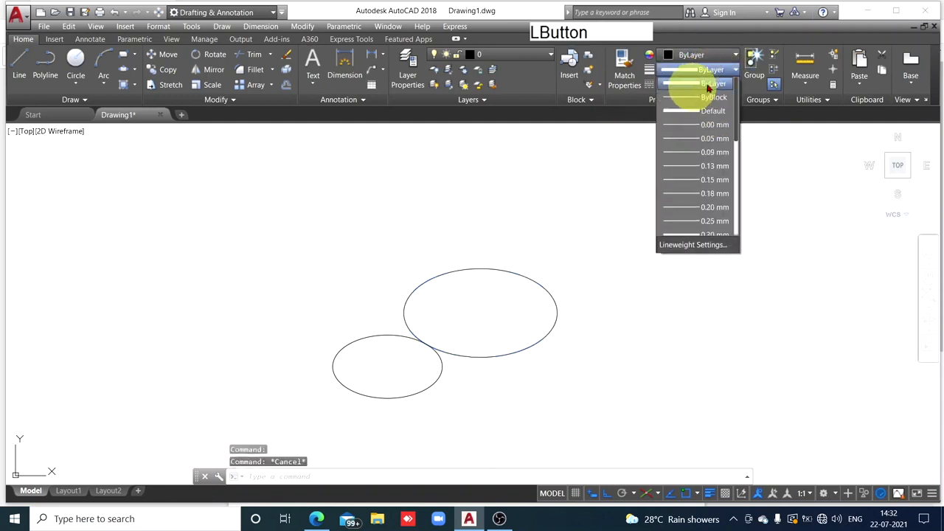
left_click(709, 179)
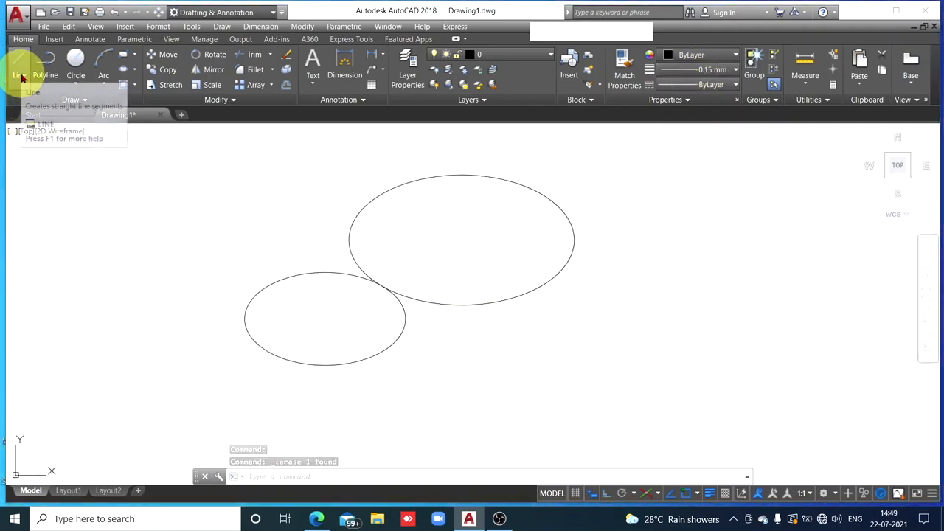
- Try to draw a tangent line from the top of the small isocircle to the left side of the large isocircle
left_click(21, 73)
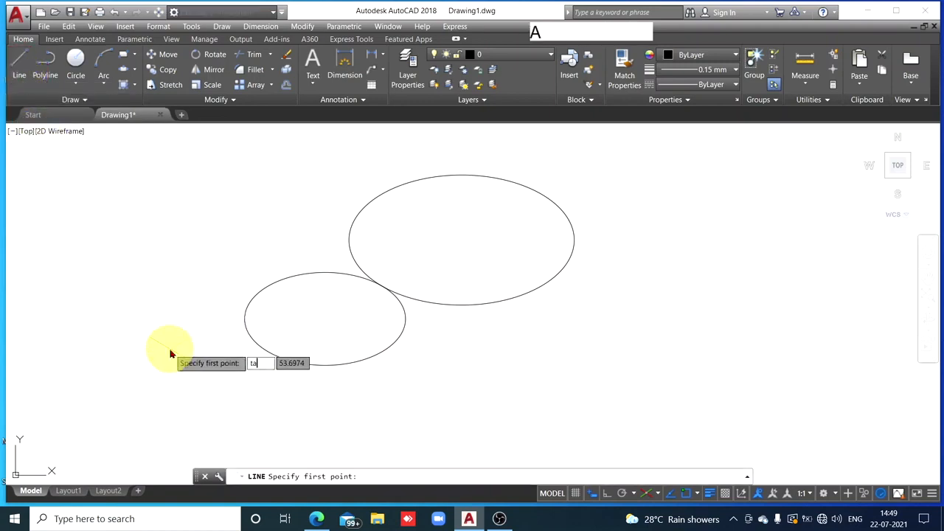
key("Return")
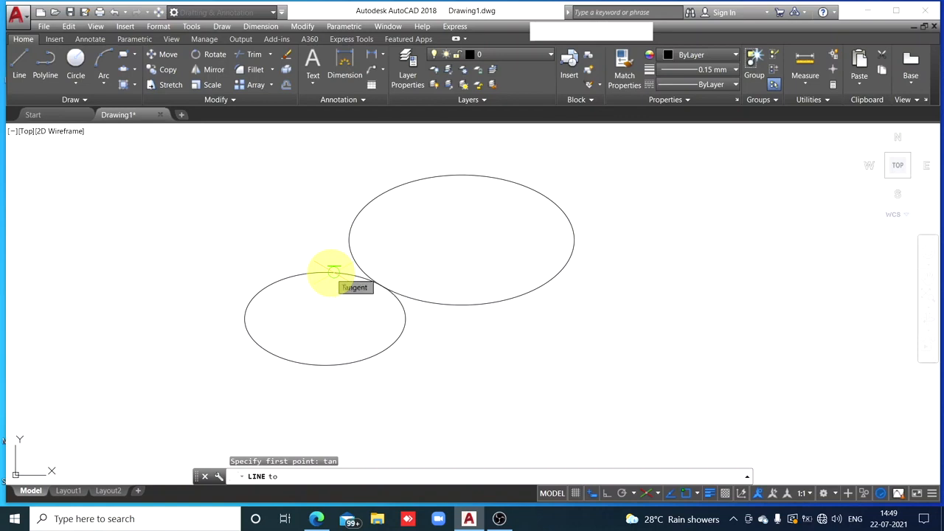
left_click(333, 272)
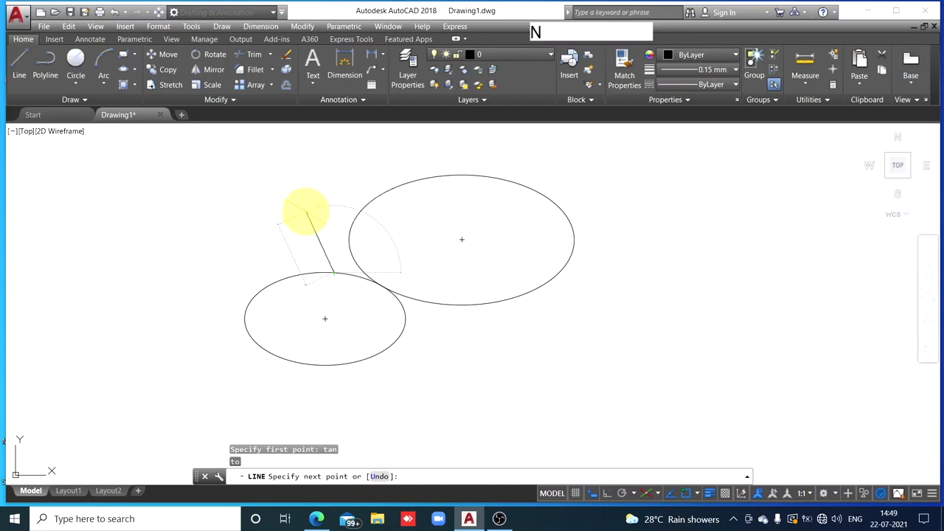
key("Return")
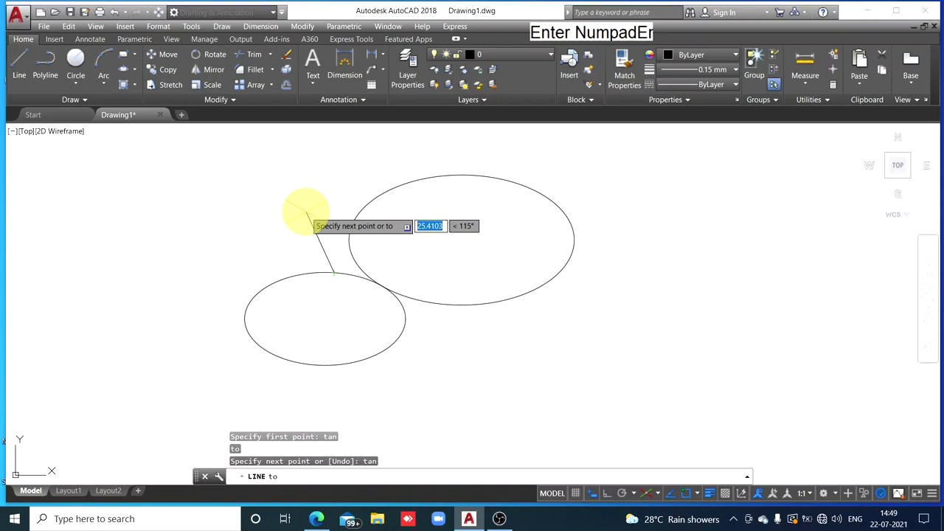
left_click(391, 185)
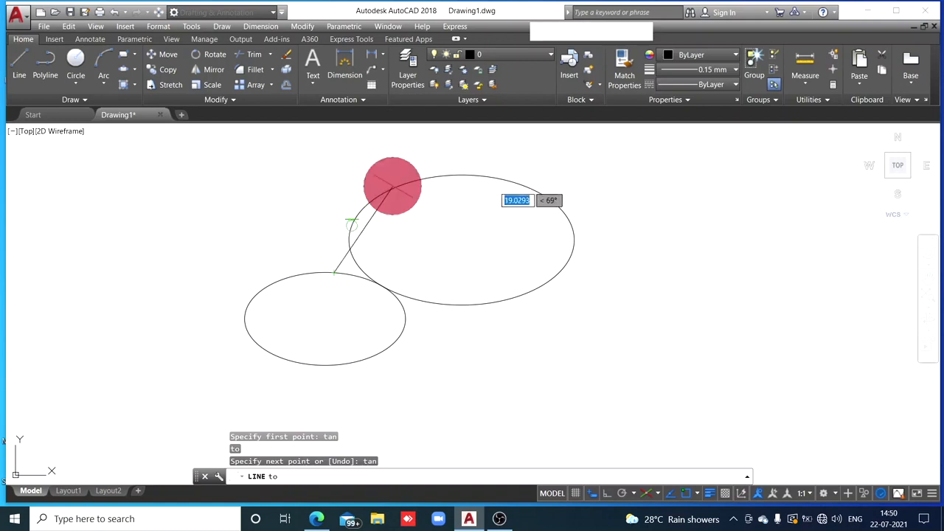
key("Escape")
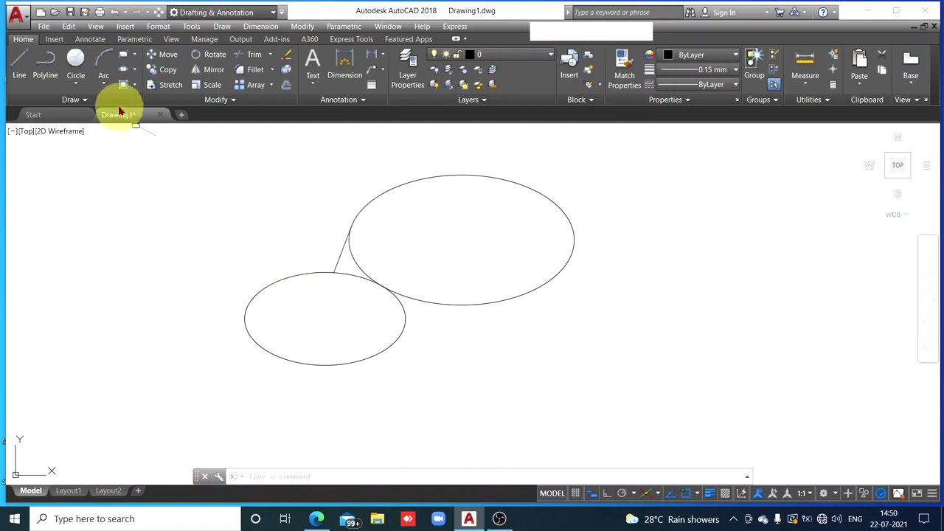
- Draw the outer tangent line joining the upper-left sides of the small and large isocircles
left_click(21, 73)
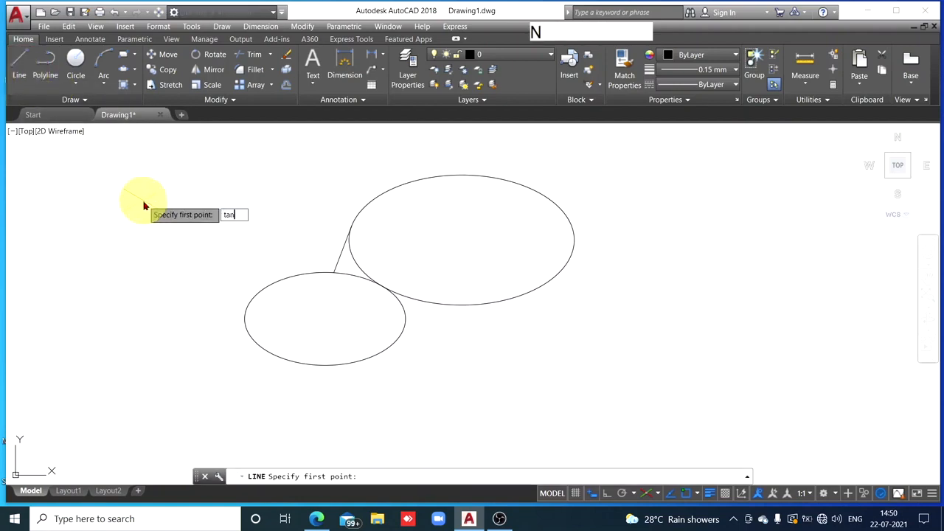
type("tan")
key("Return")
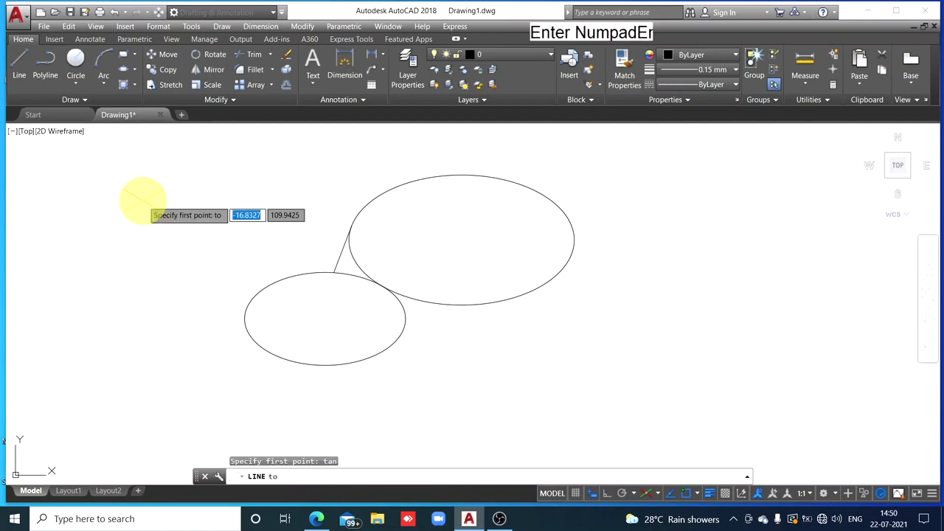
left_click(263, 287)
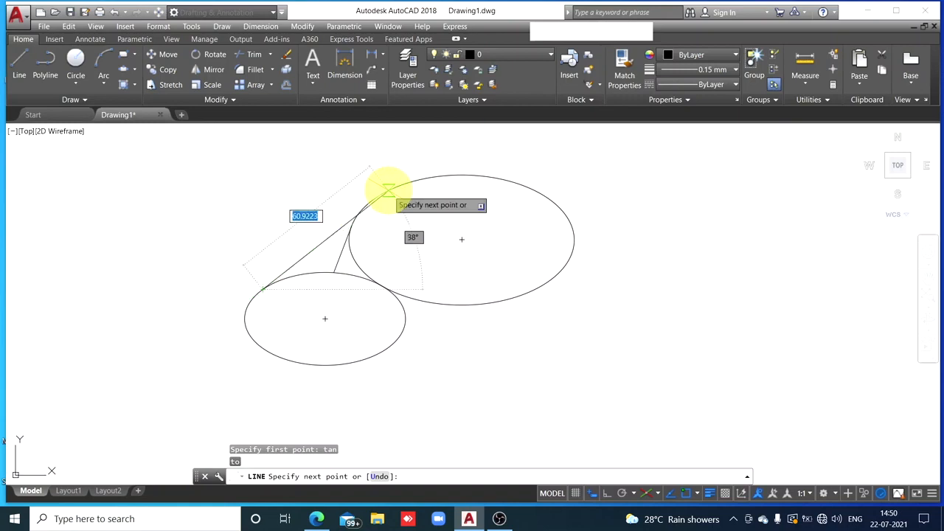
left_click(370, 198)
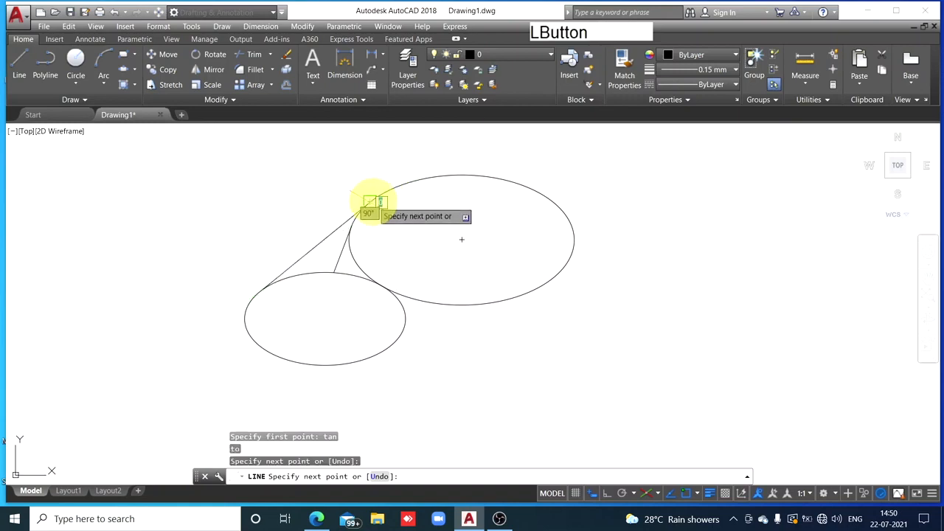
key("Escape")
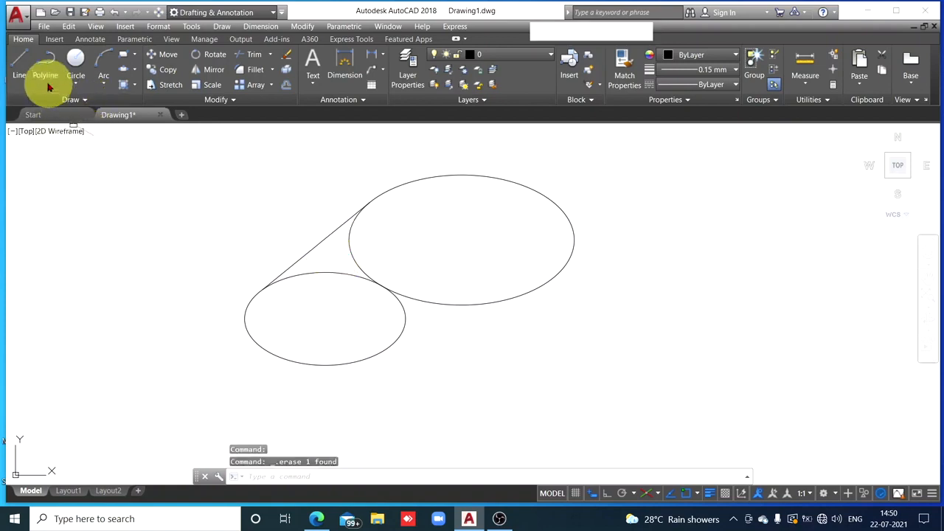
- Try to draw a tangent line from the right side of the small isocircle to the bottom of the large isocircle
left_click(21, 70)
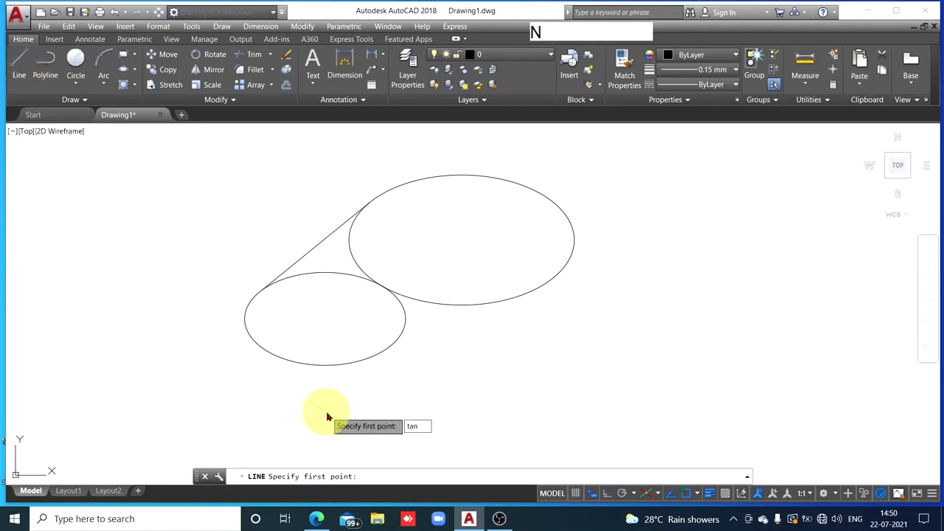
type("tan")
key("Return")
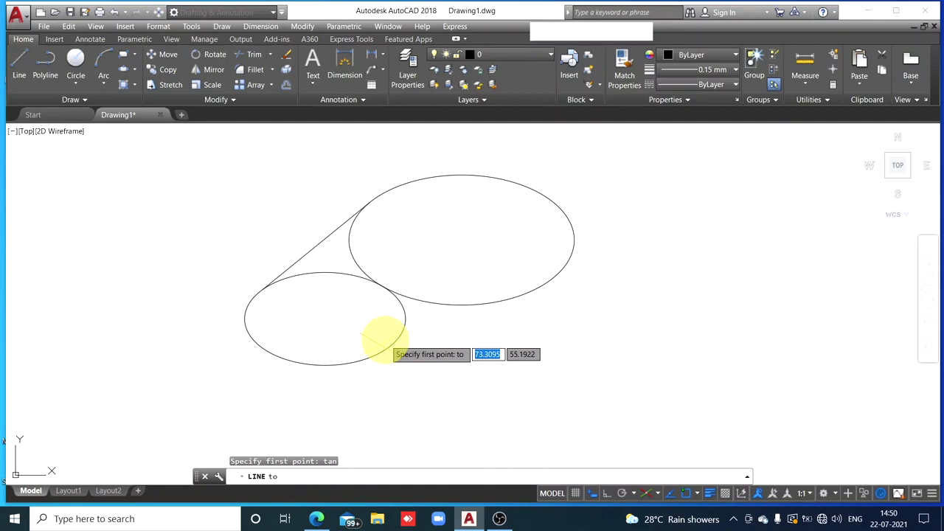
left_click(400, 312)
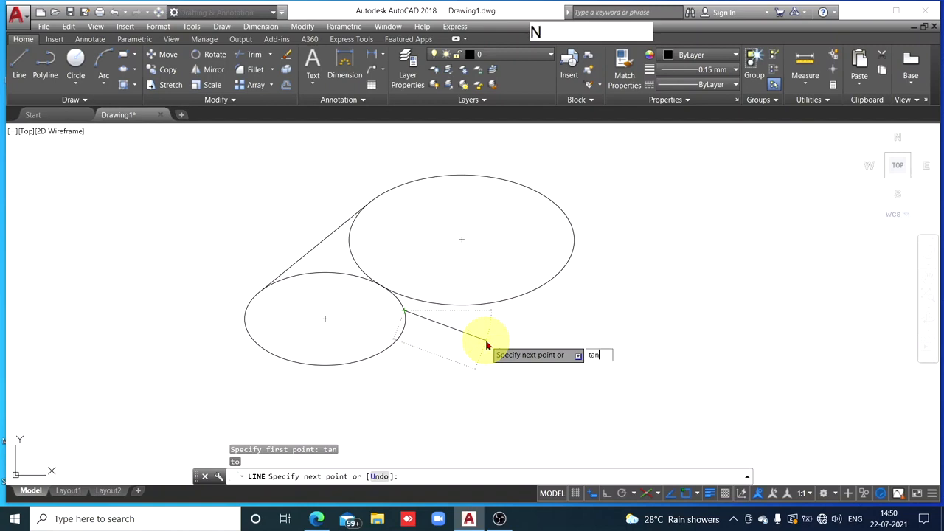
key("Return")
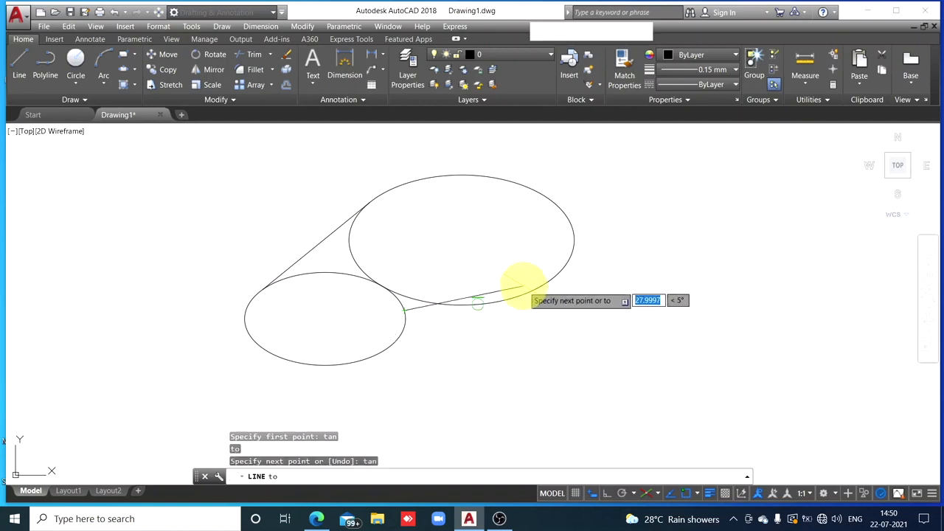
left_click(475, 302)
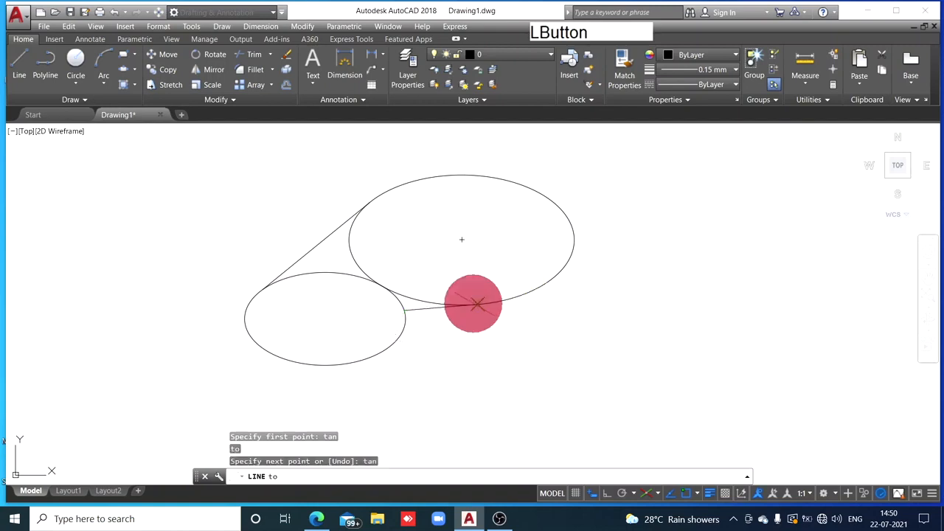
key("Escape")
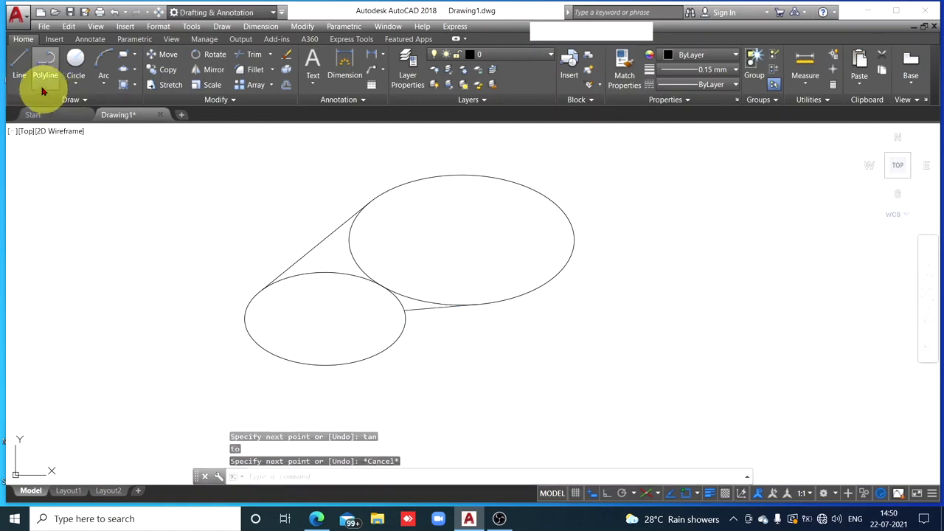
- Draw the outer tangent line joining the lower-right sides of both isocircles, and erase the short inner line above it
left_click(20, 63)
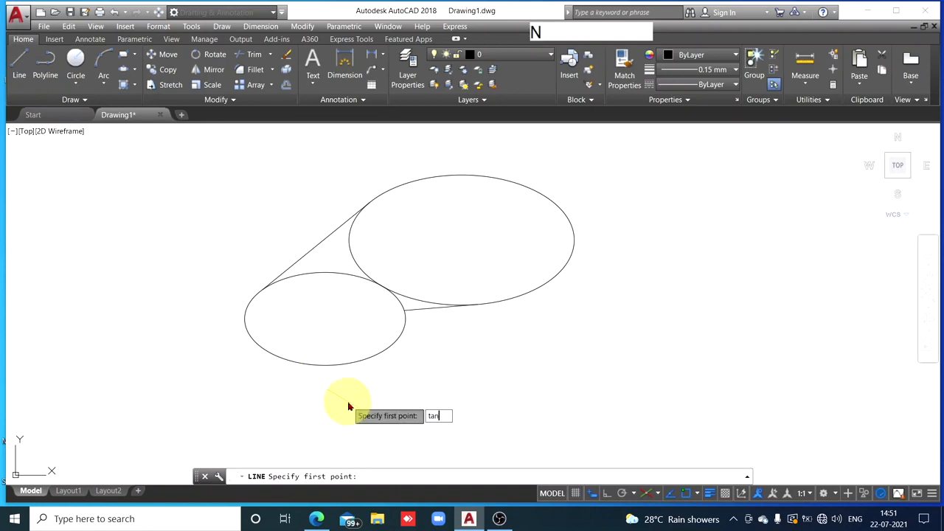
type("tan")
key("Return")
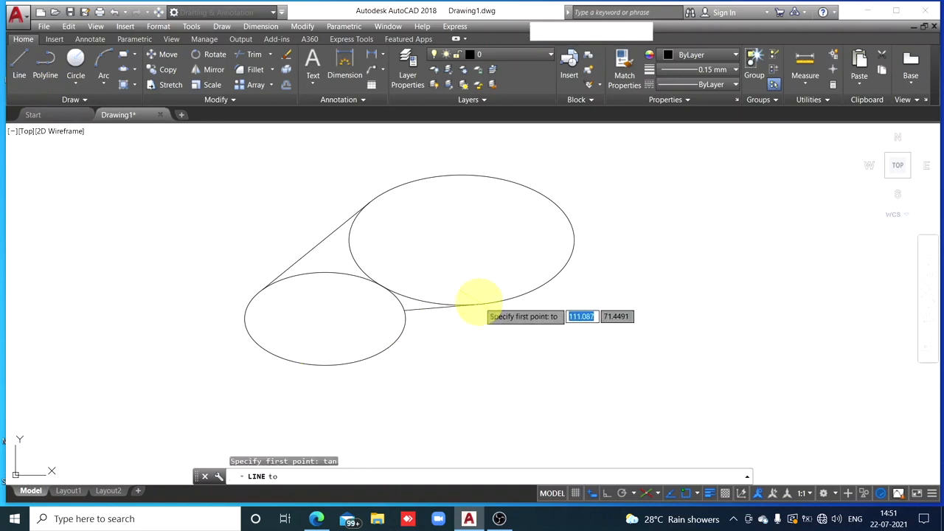
left_click(376, 353)
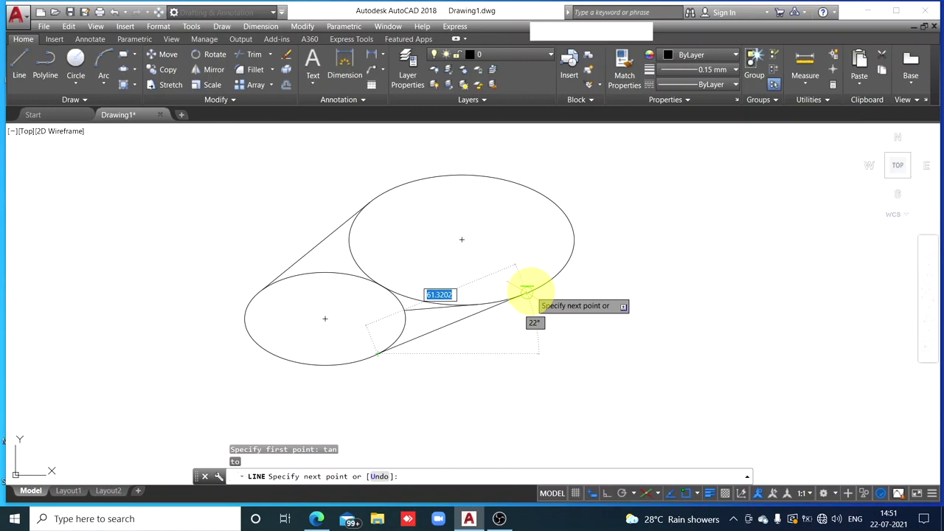
left_click(525, 291)
key("Escape")
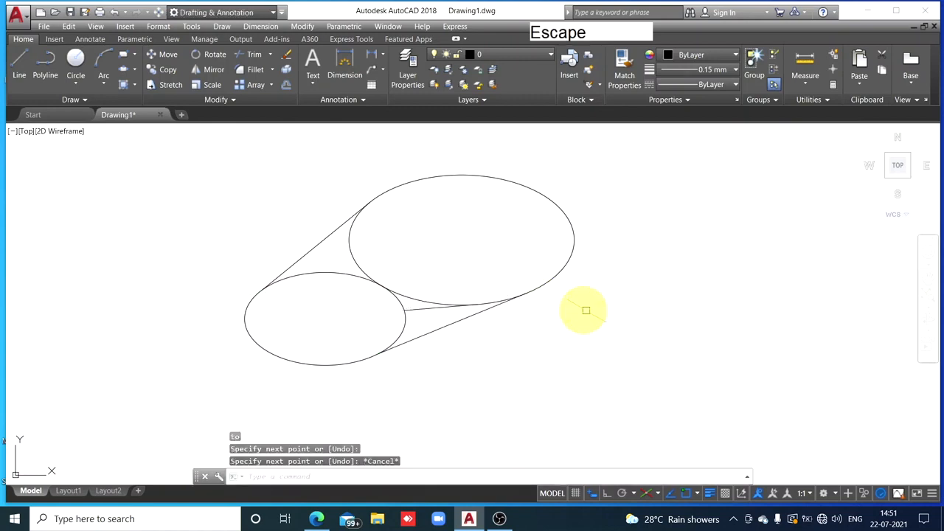
left_click(407, 310)
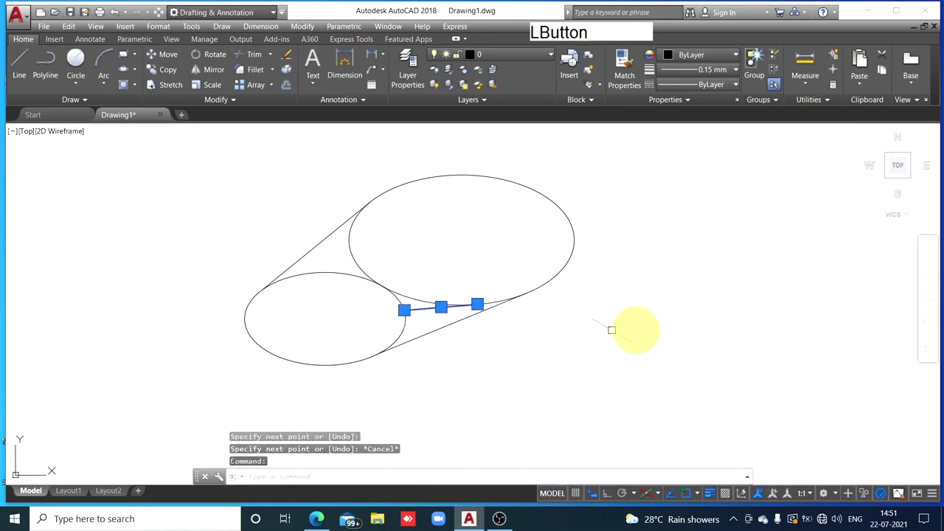
key("Delete")
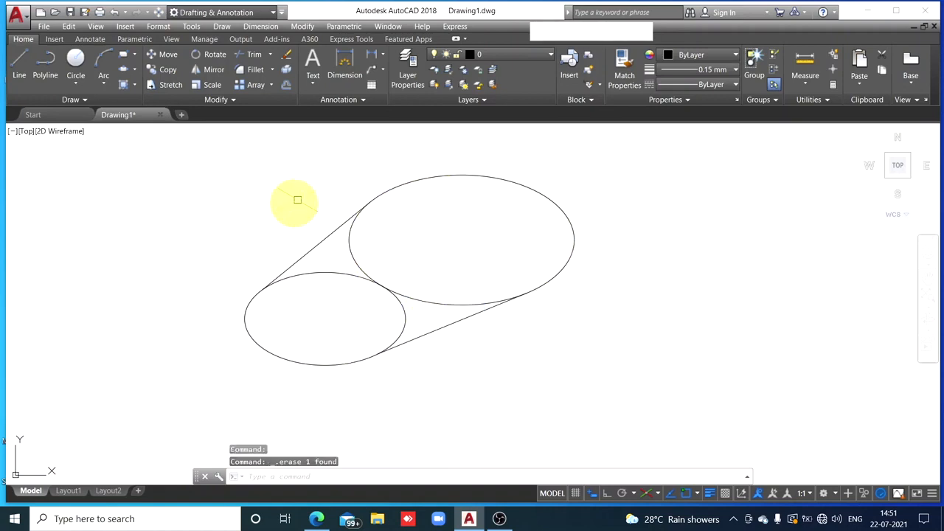
- Trim the inner arcs of both isocircles between the tangent lines to leave a single closed outline
left_click(254, 55)
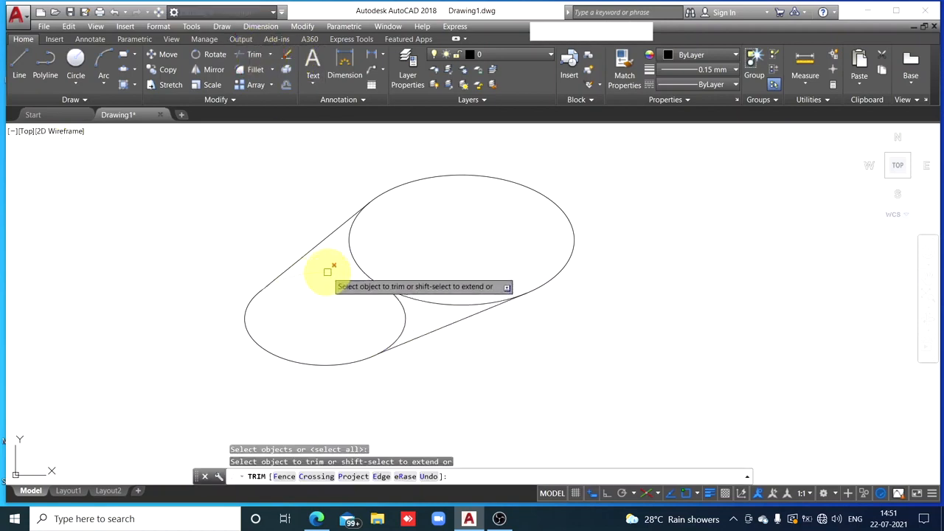
left_click(335, 276)
left_click(391, 290)
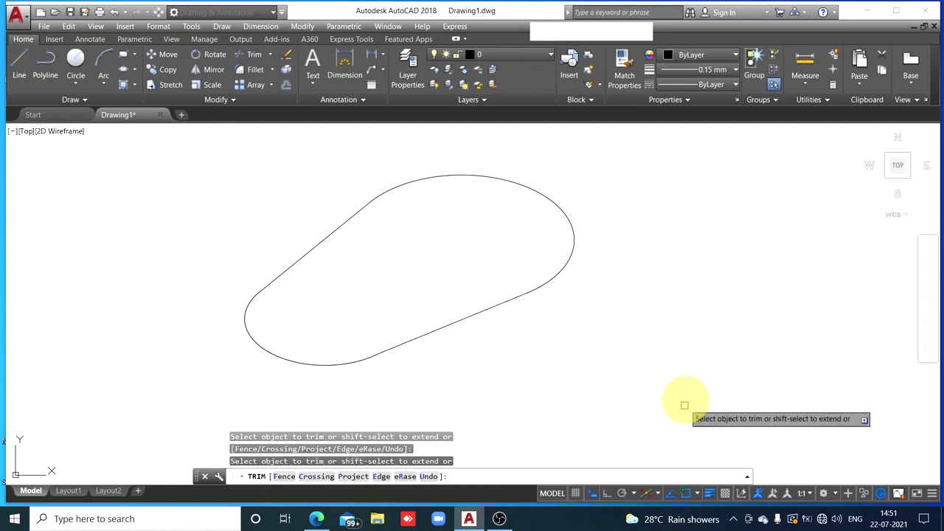
scroll(682, 360, "down", 2)
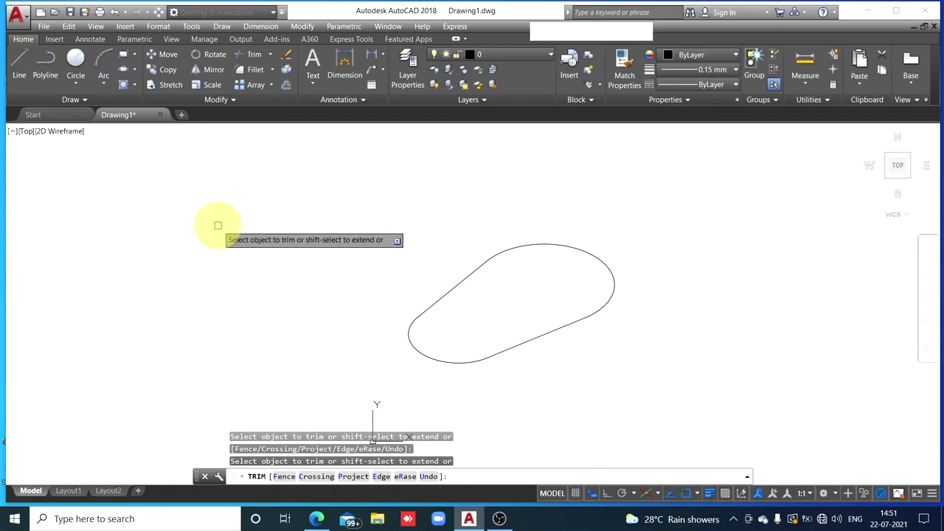
key("Escape")
- Copy the whole outline 20 units straight up from the small end's center, with ortho on and the left isoplane active
mouse_move(354, 278)
left_mouse_down()
mouse_move(659, 337)
mouse_move(596, 190)
mouse_move(581, 202)
left_mouse_up()
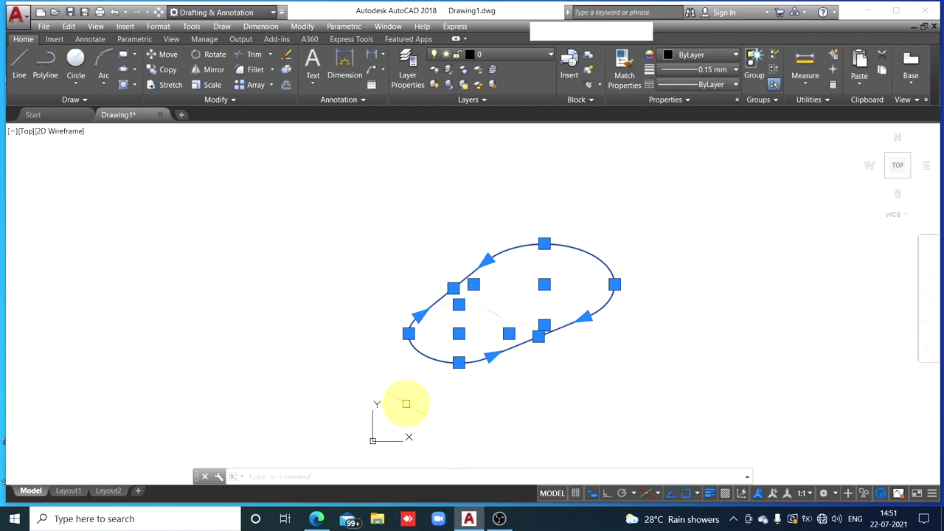
left_click(166, 71)
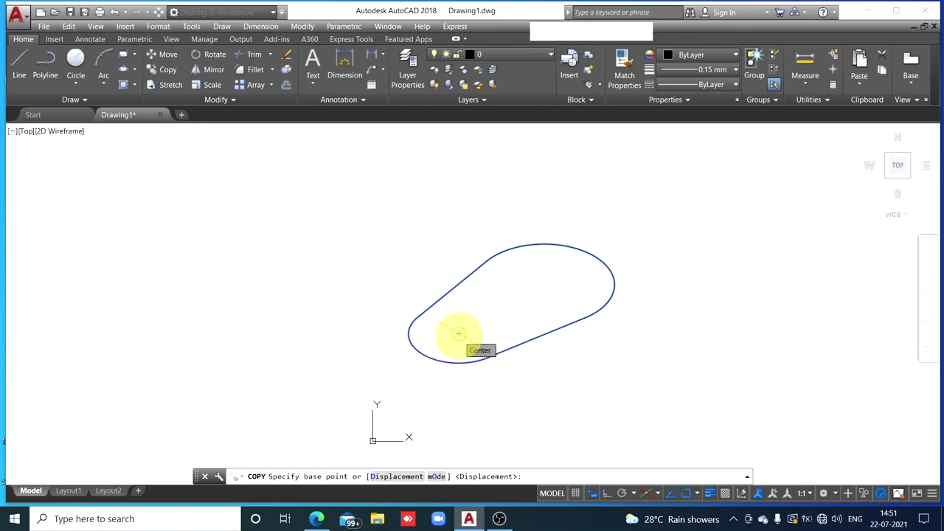
left_click(458, 332)
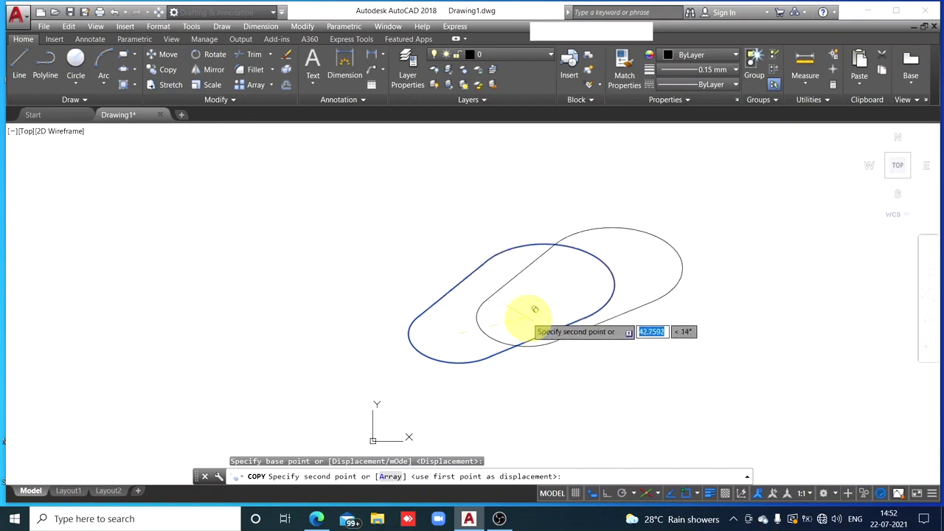
left_click(604, 495)
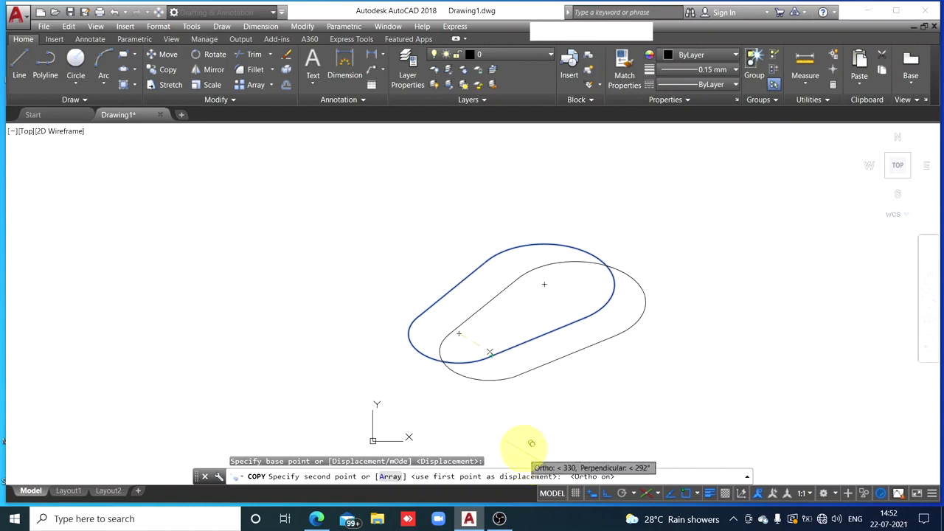
left_click(658, 495)
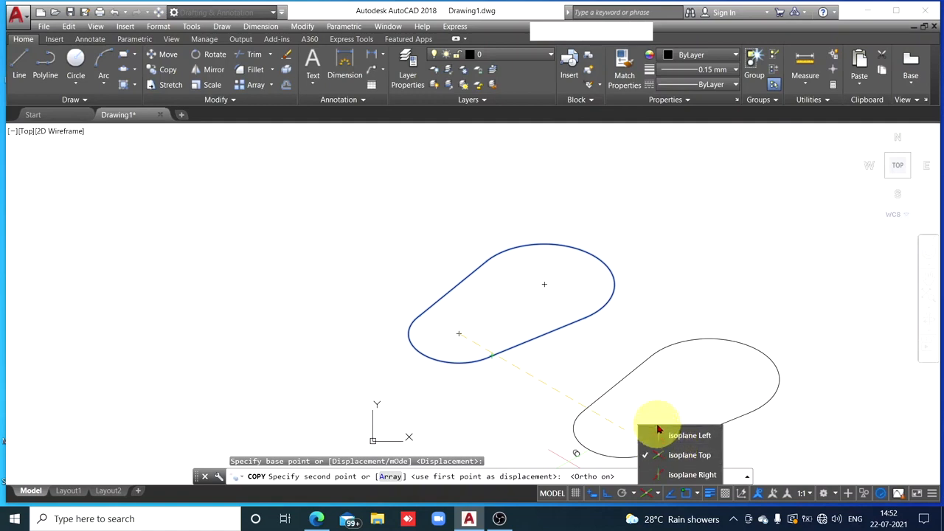
left_click(680, 435)
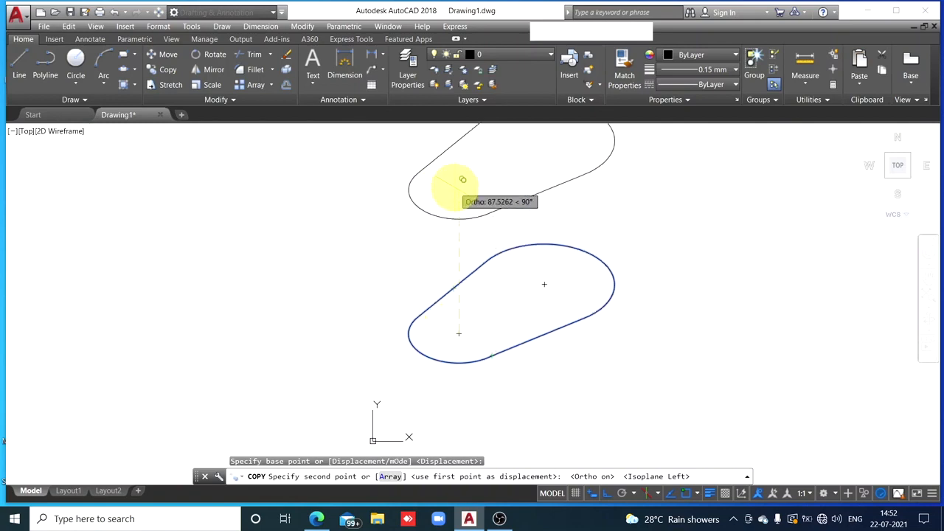
key("Return")
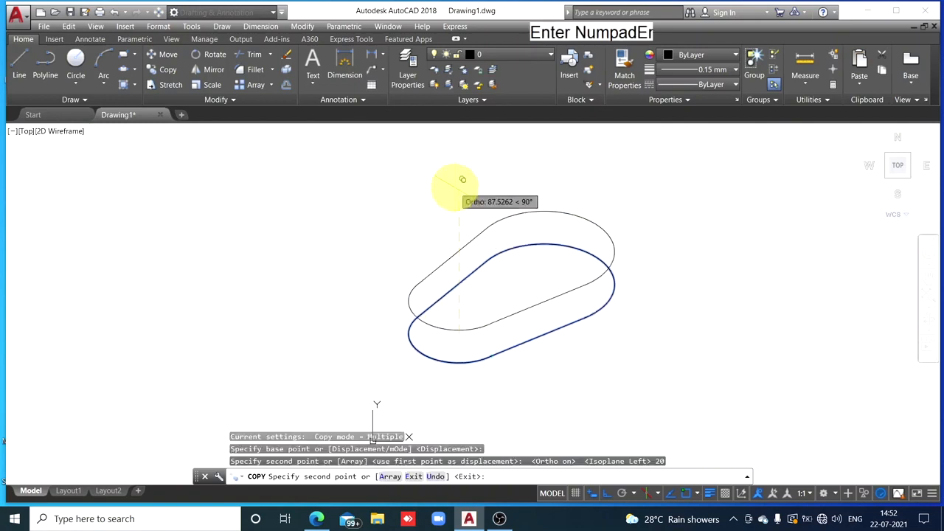
- Draw vertical lines joining the upper and lower outlines at the outermost points of the plate's small and large ends
key("Escape")
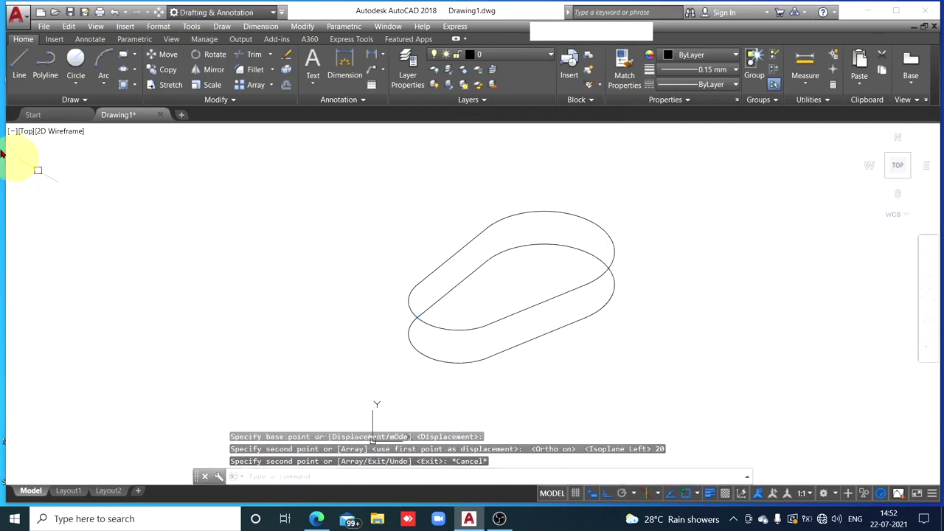
left_click(18, 77)
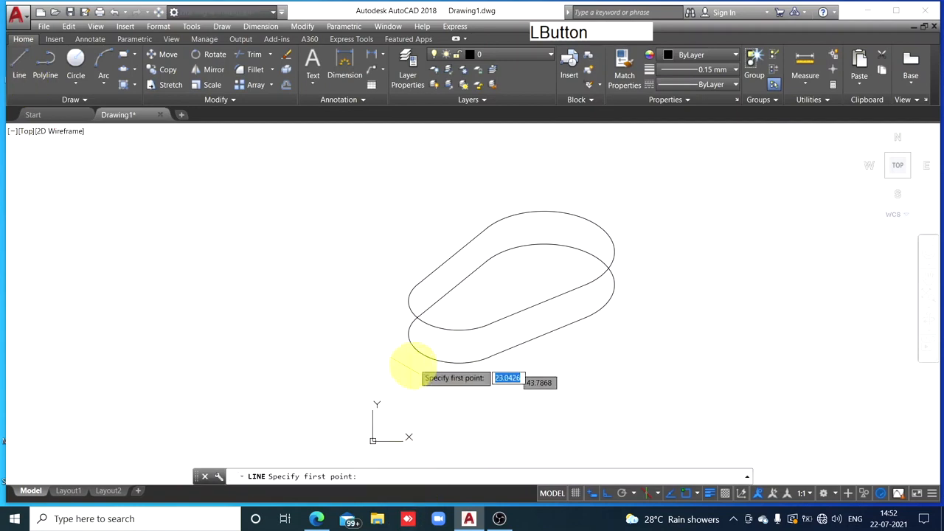
left_click(409, 301)
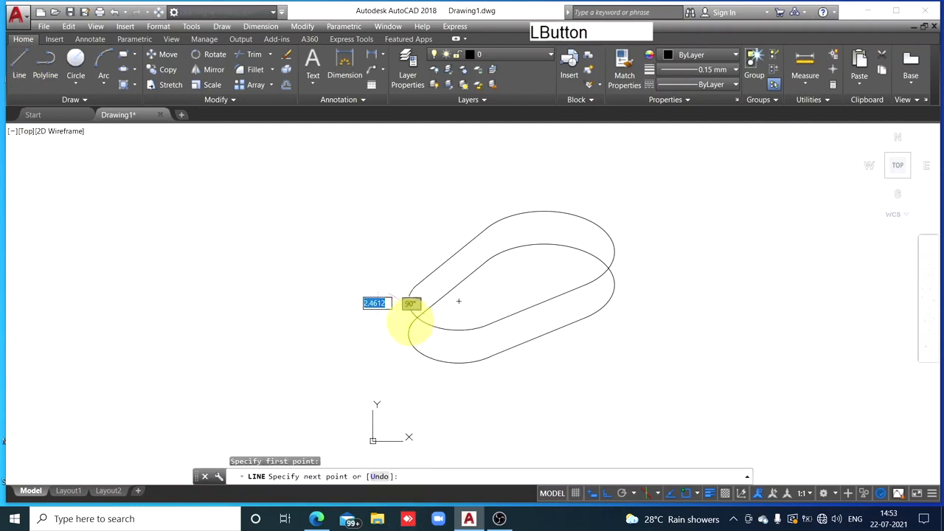
key("Escape")
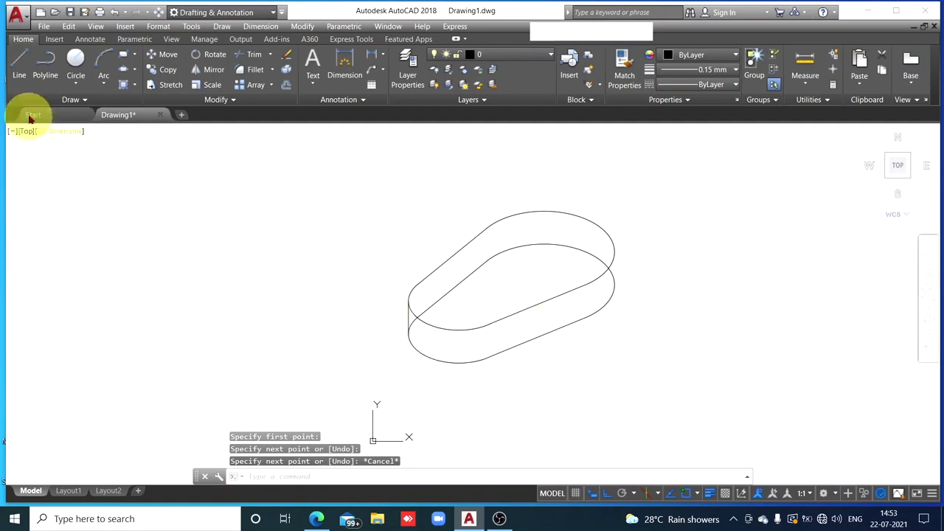
left_click(19, 70)
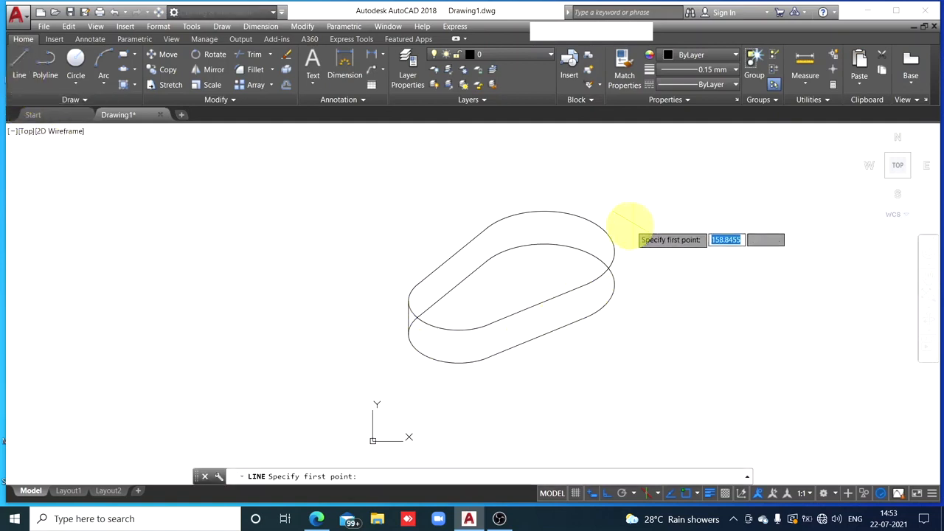
left_click(614, 251)
left_click(615, 285)
key("Escape")
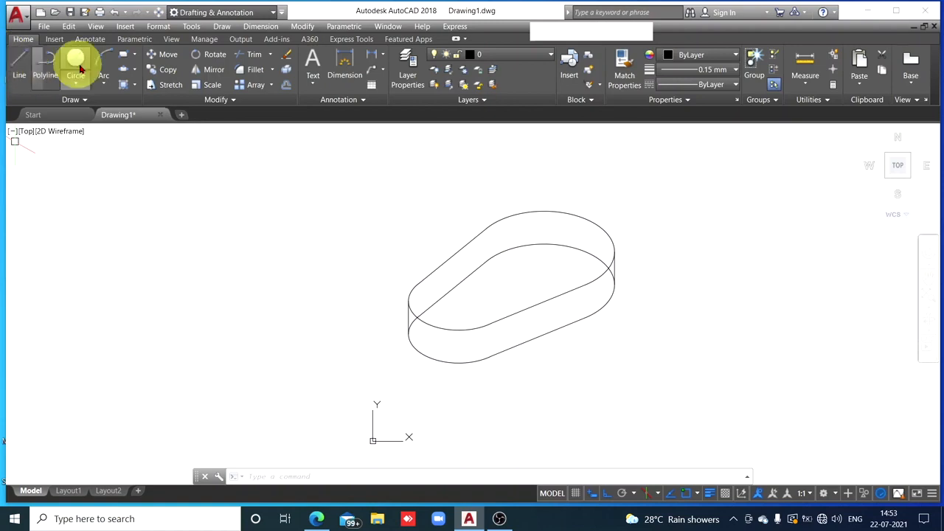
- Trim the hidden arc portions of the lower outline at the plate's large and small ends, using all objects as cutting edges
left_click(255, 56)
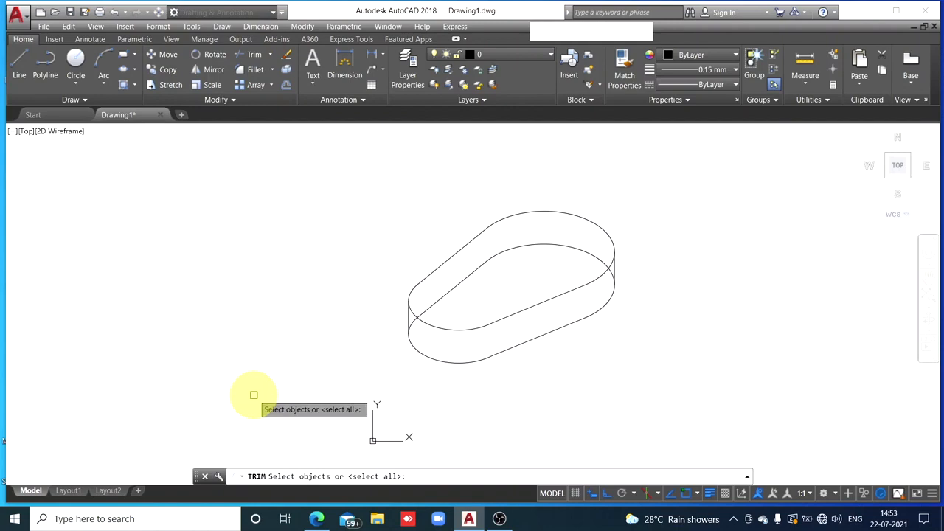
key("Return")
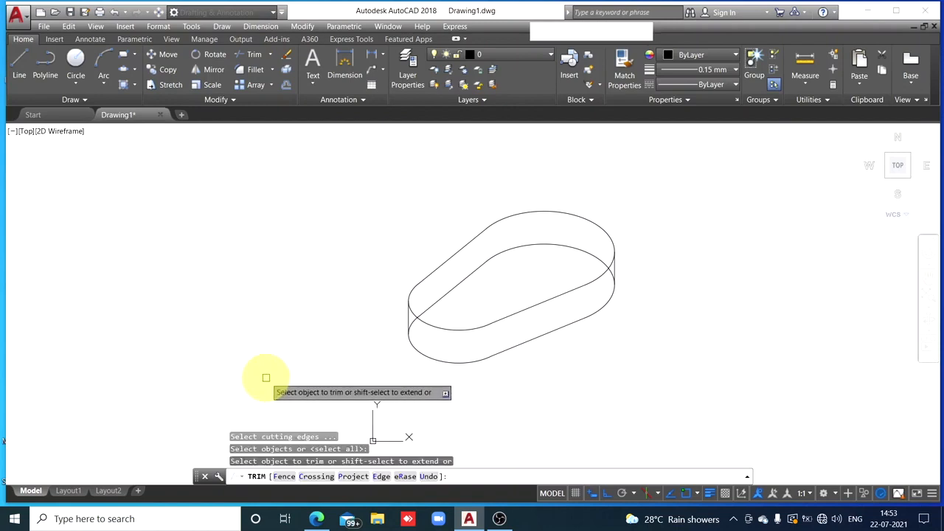
left_click(509, 252)
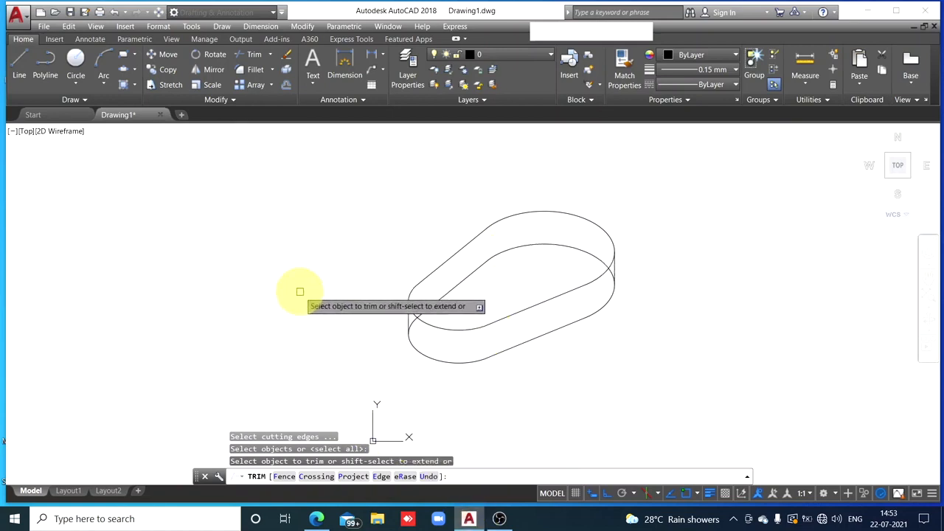
left_click(567, 247)
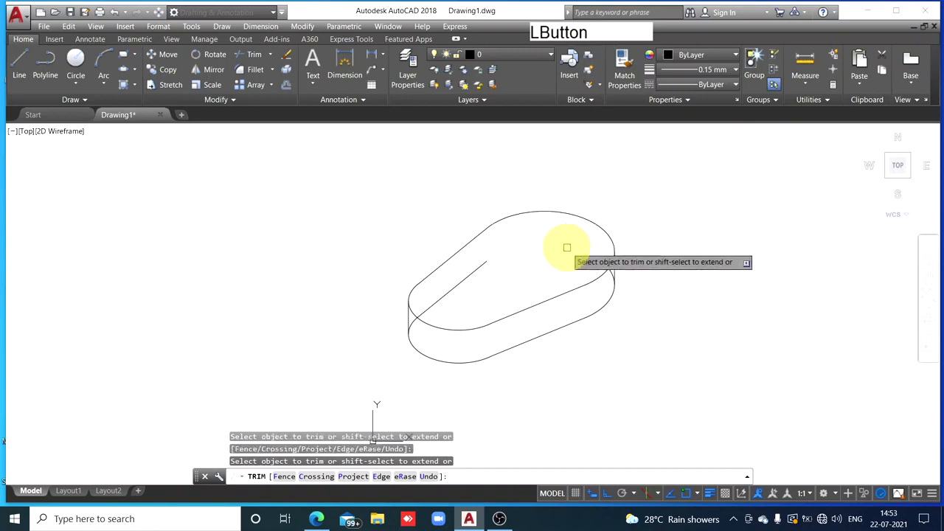
left_click(478, 267)
left_click(458, 285)
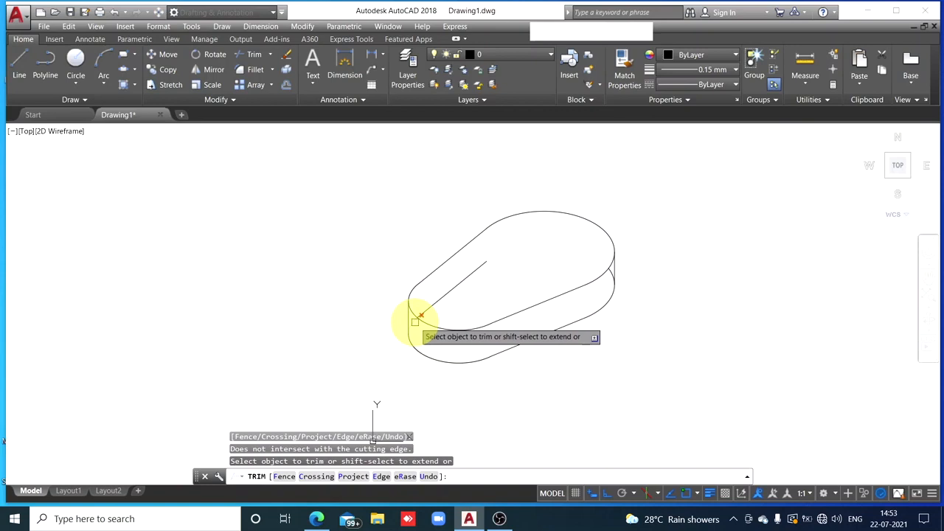
left_click(415, 321)
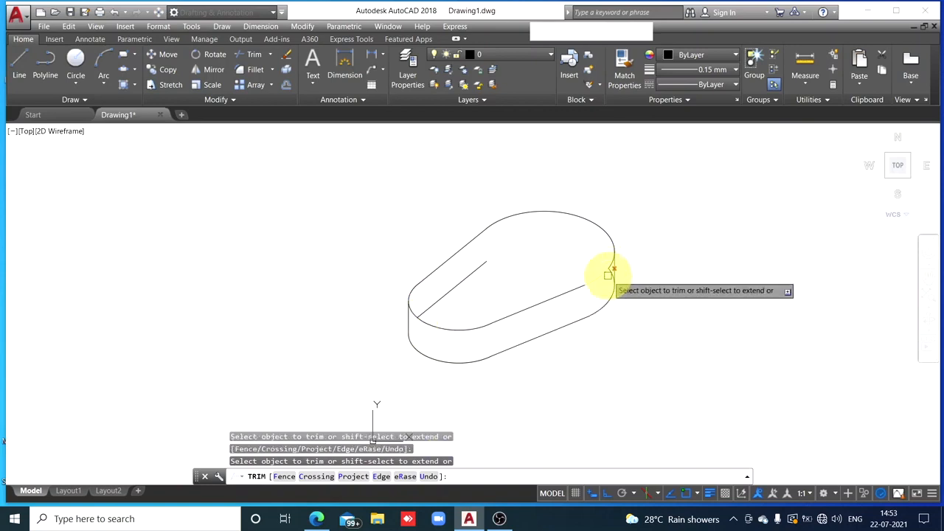
scroll(611, 274, "up", 5)
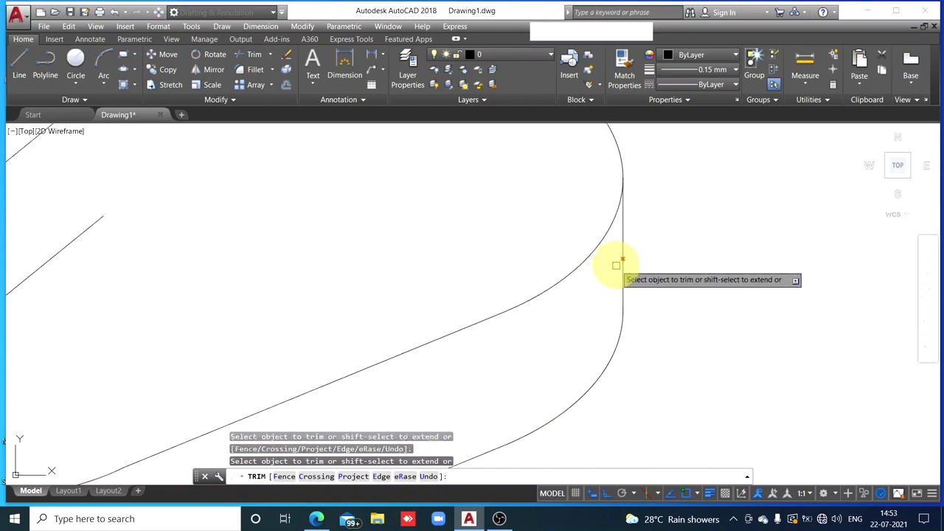
scroll(614, 264, "down", 5)
scroll(612, 263, "up", 5)
scroll(614, 259, "down", 5)
scroll(612, 258, "up", 5)
left_click(577, 285)
scroll(538, 340, "down", 2)
scroll(539, 340, "down", 3)
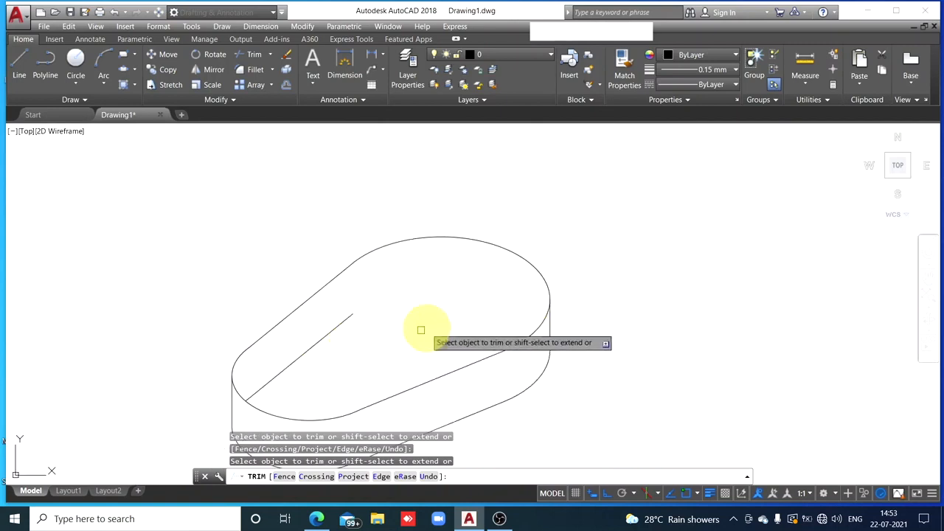
key("Escape")
- Erase the leftover hidden tangent line on the top face and the short arc remnant near the small end
left_click(335, 330)
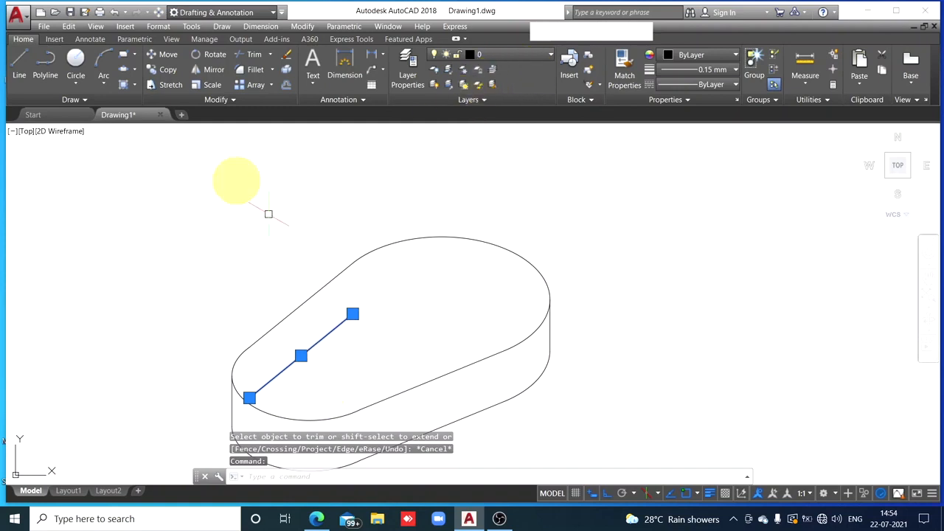
left_click(286, 59)
scroll(299, 367, "up", 4)
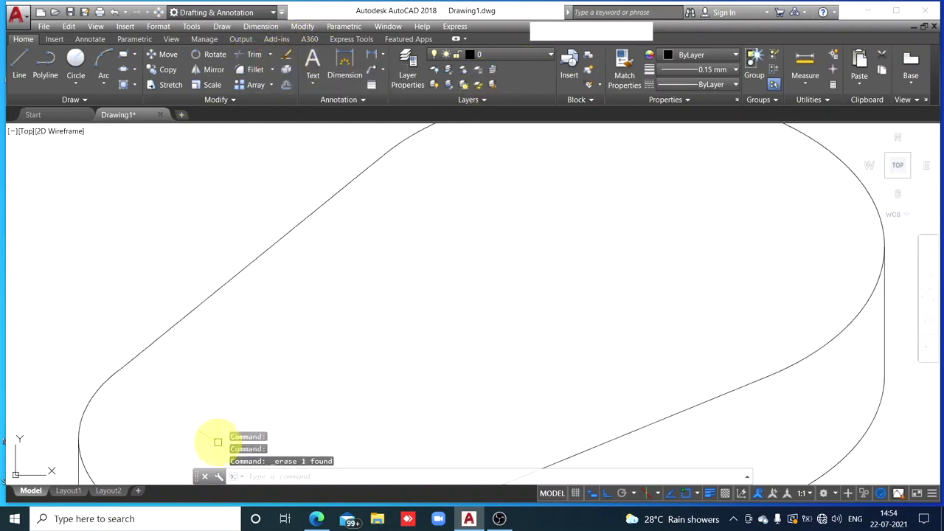
middle_click_drag(216, 421, 280, 211)
key("Escape")
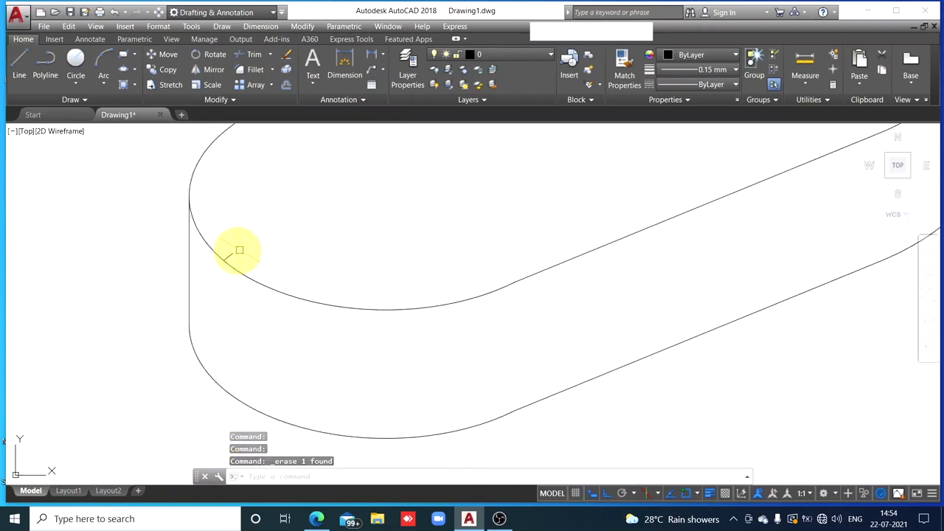
left_click(233, 256)
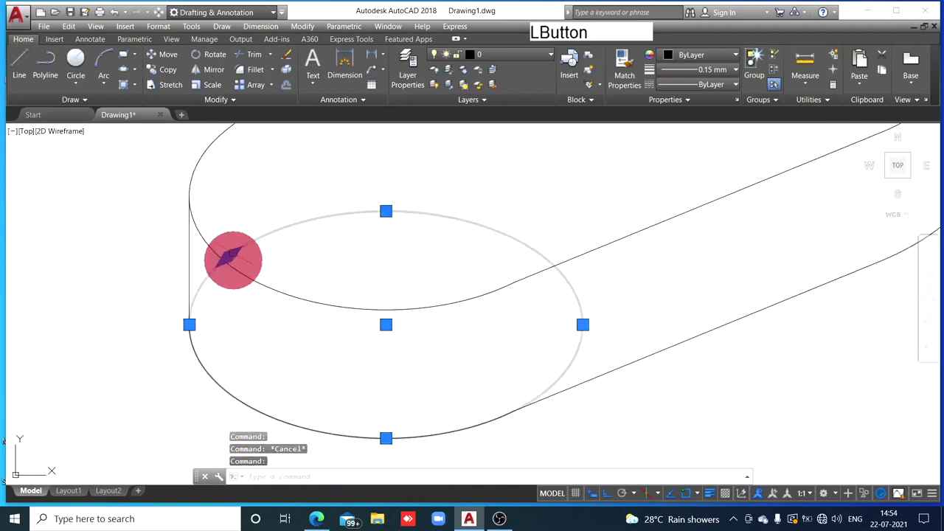
left_click(286, 58)
scroll(436, 402, "down", 3)
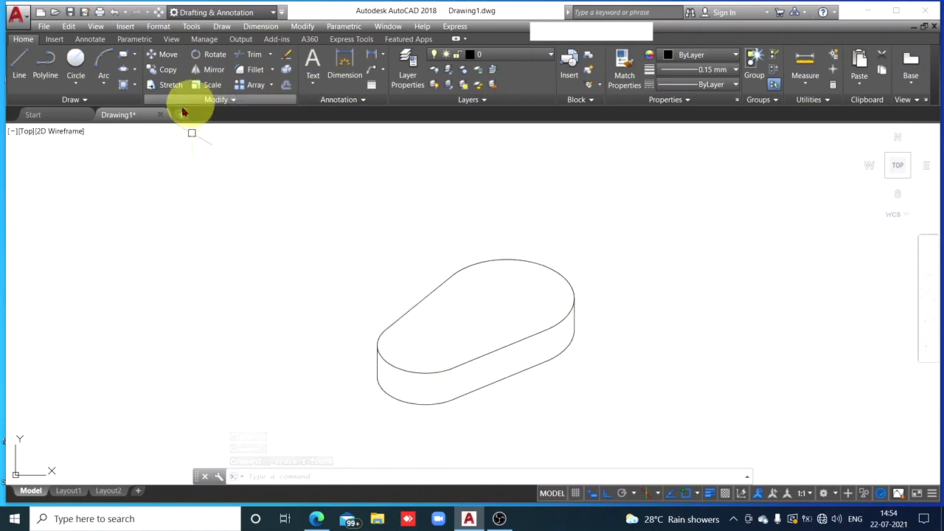
- Draw the Ø50 isocircle from iso 1.pdf at the large end's center on the plate's top face, using the top isoplane
left_click(133, 70)
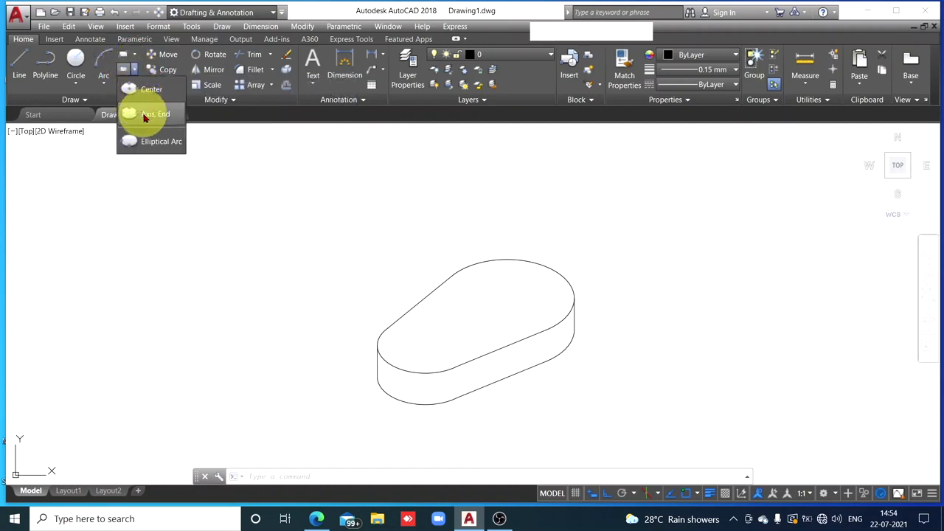
left_click(145, 117)
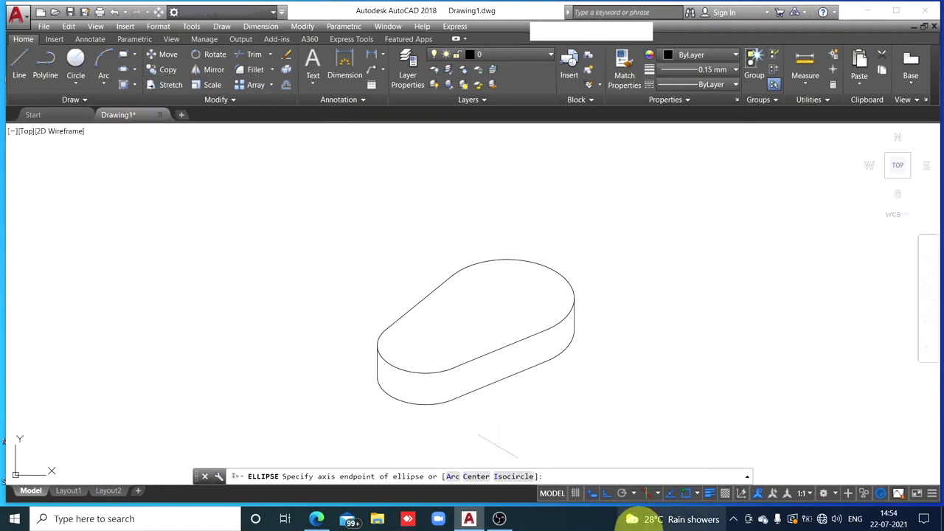
left_click(514, 476)
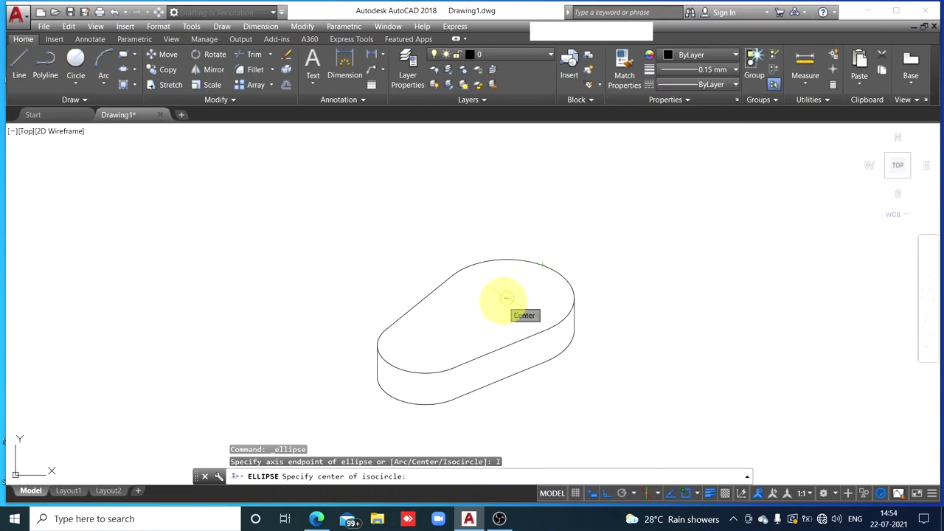
left_click(506, 298)
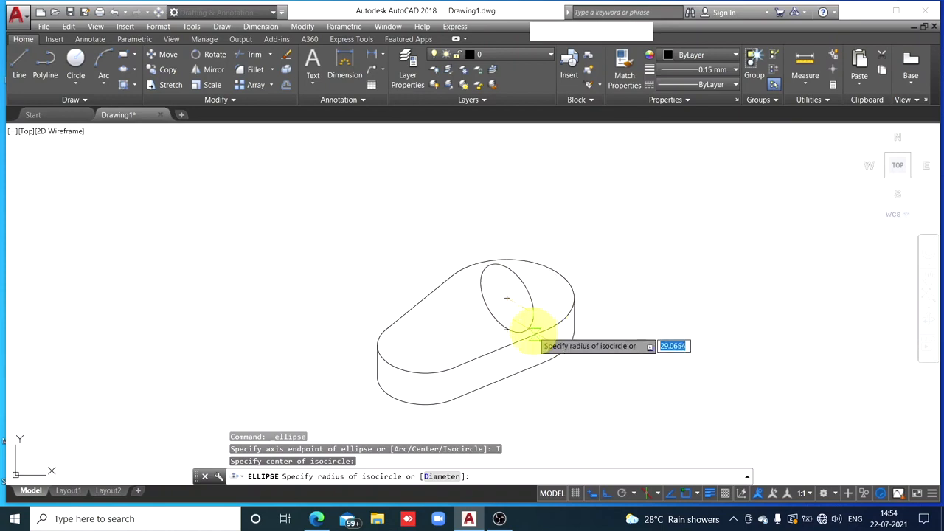
left_click(317, 520)
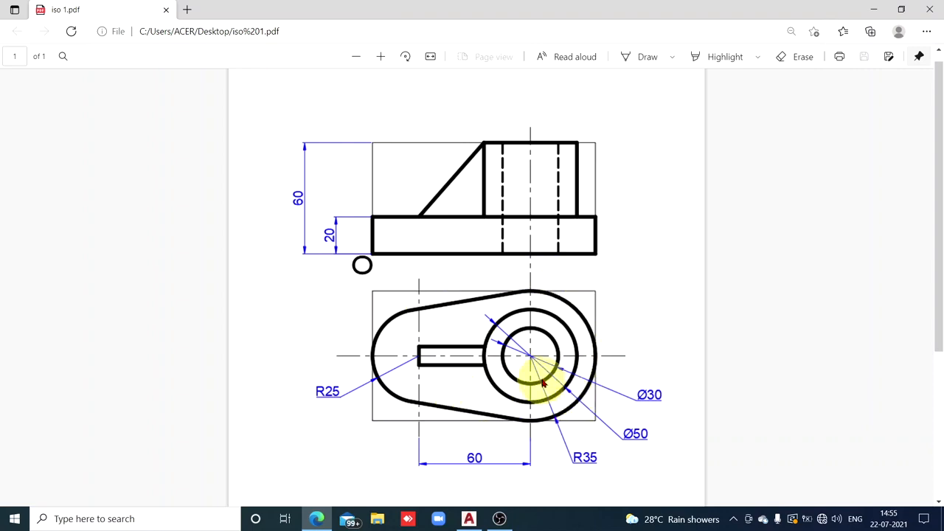
left_click(469, 520)
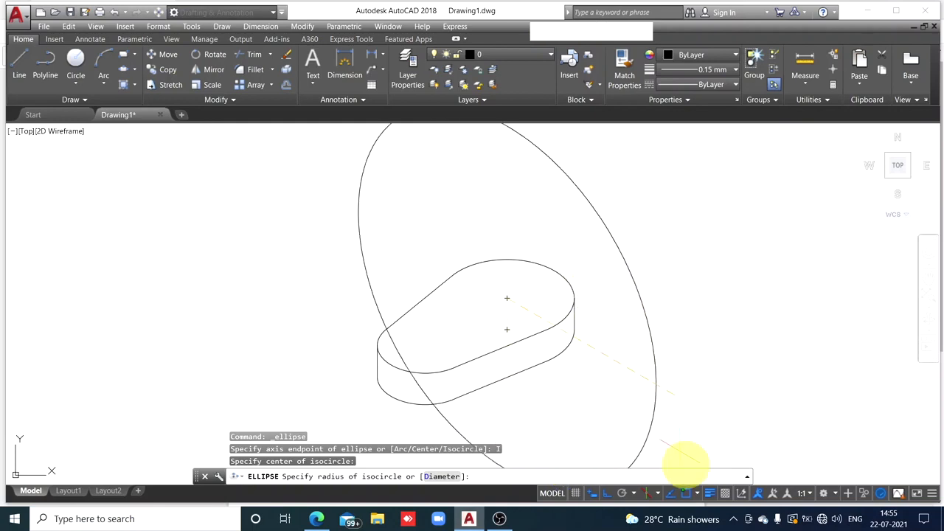
left_click(657, 493)
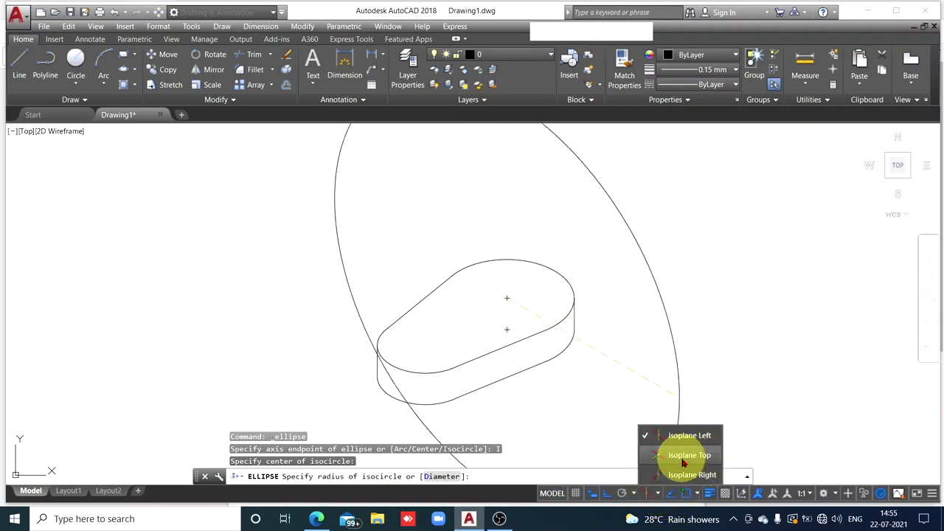
left_click(682, 456)
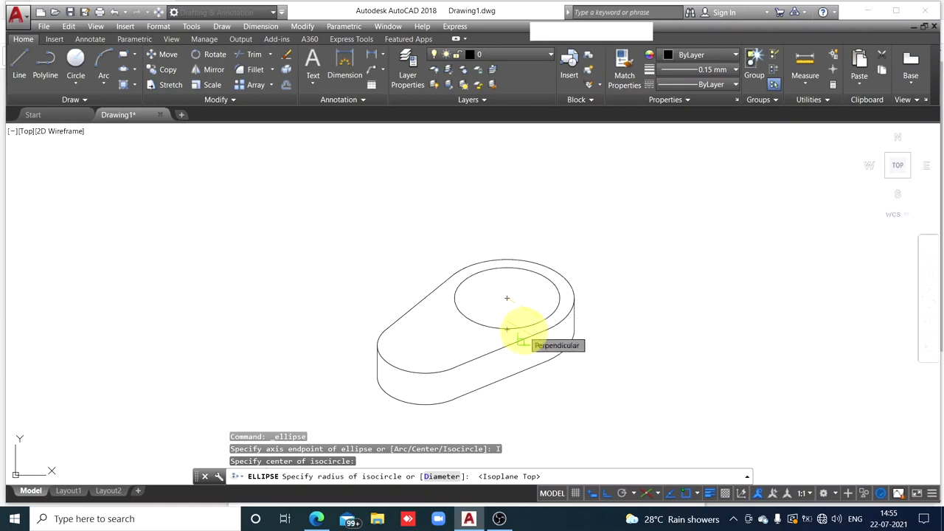
key("Return")
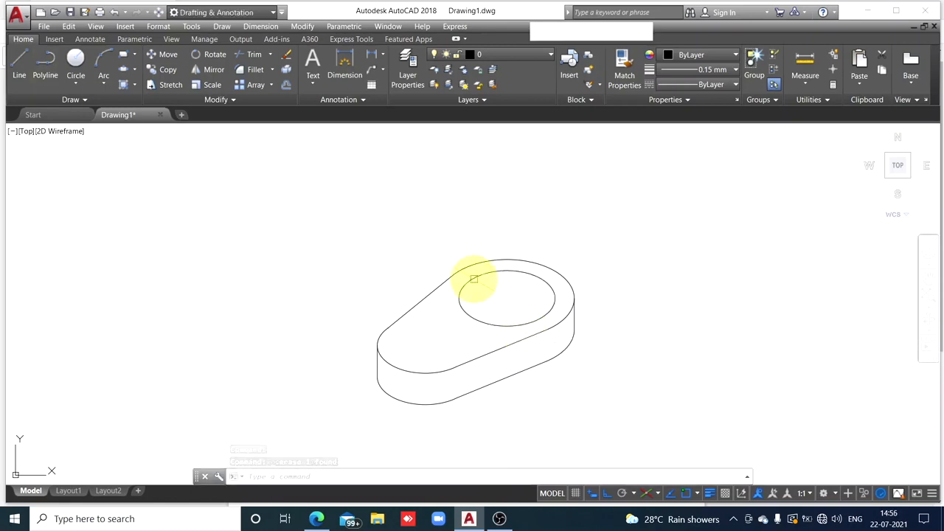
- Copy the boss isocircle 40 units straight up from its center with the left isoplane active
left_click(658, 494)
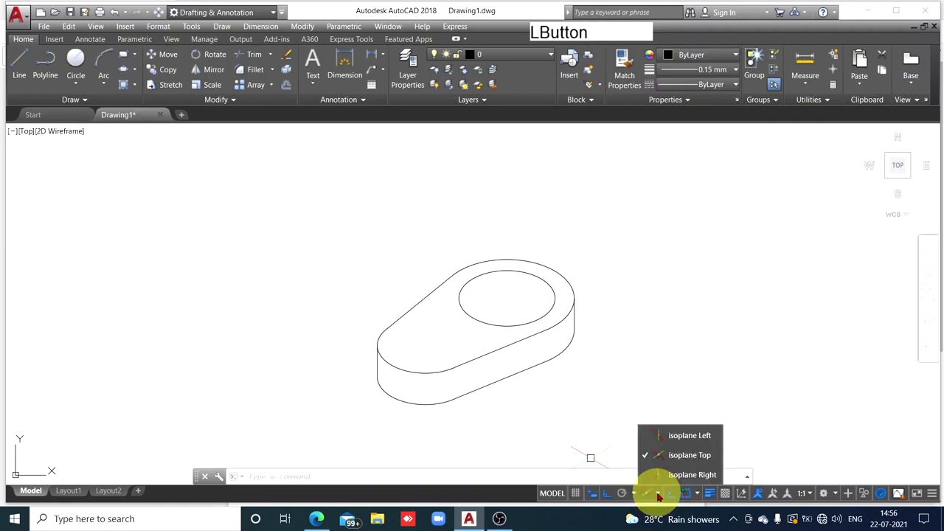
left_click(684, 436)
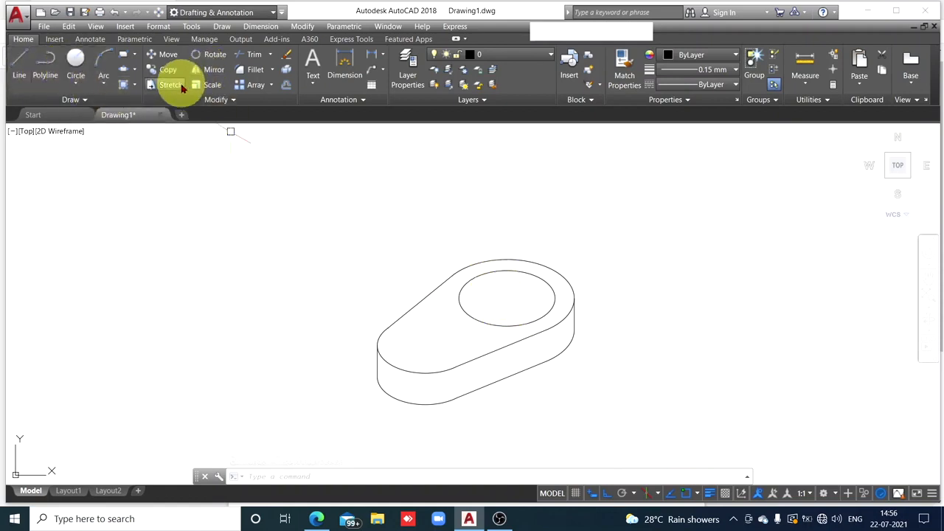
left_click(163, 69)
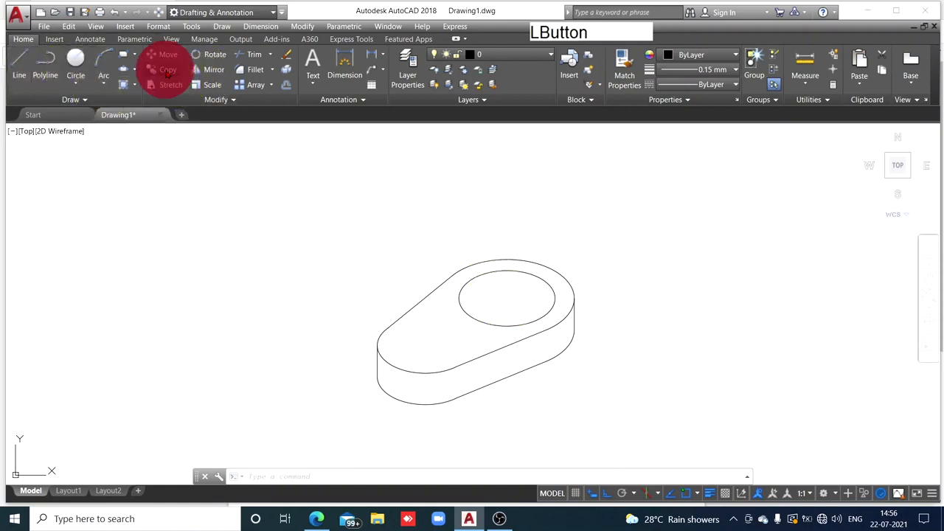
left_click(496, 272)
key("Return")
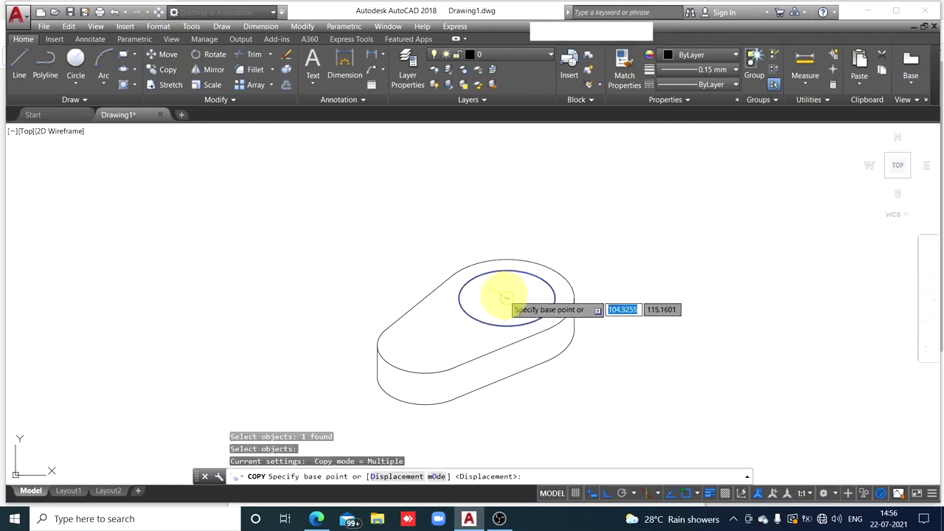
left_click(506, 297)
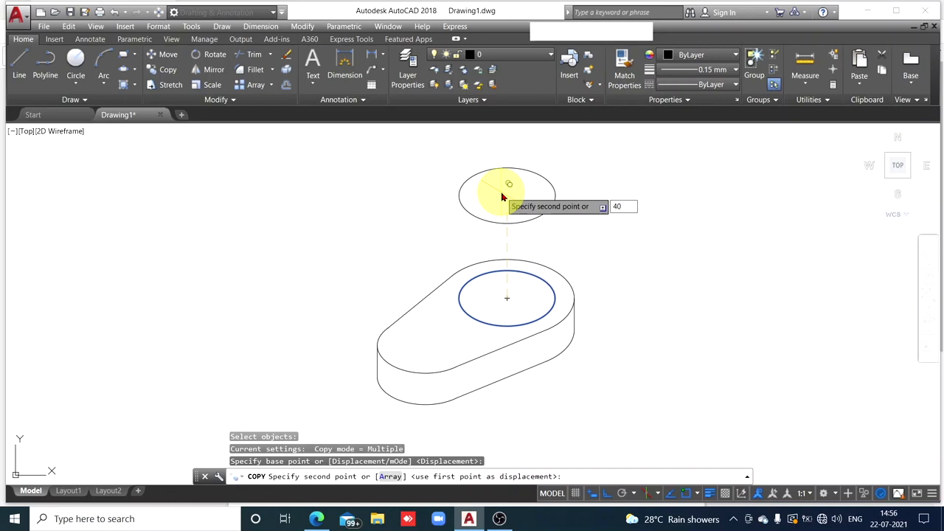
type("40")
key("Return")
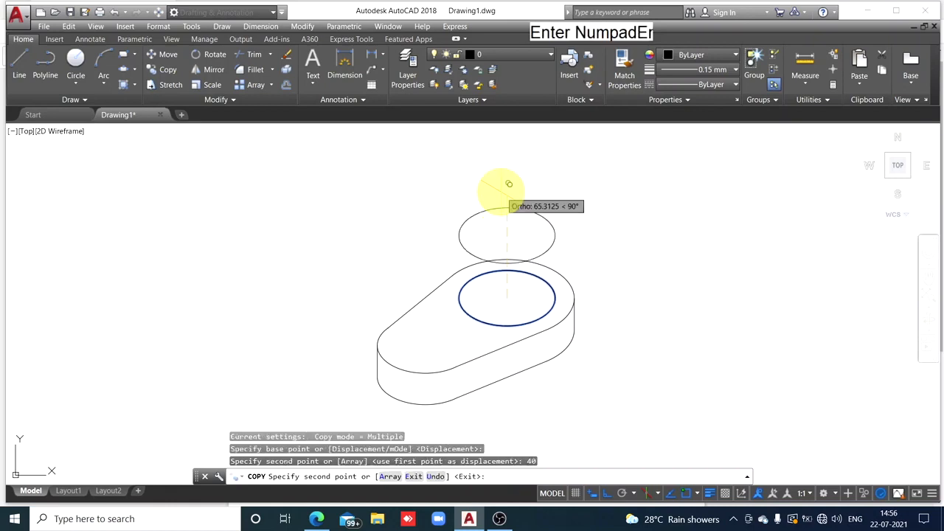
key("Escape")
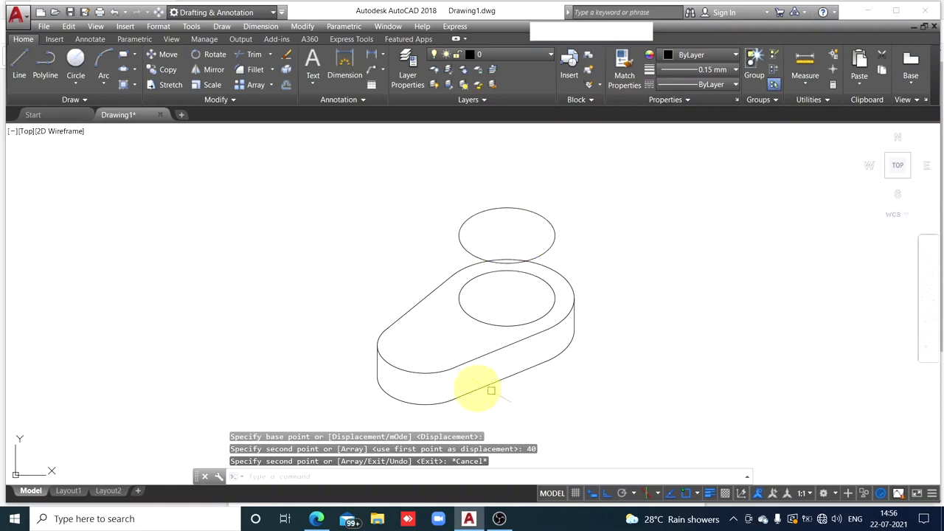
- Draw two vertical lines joining the outer quadrants of the boss's upper and lower isocircles to form the cylinder's sides
left_click(20, 67)
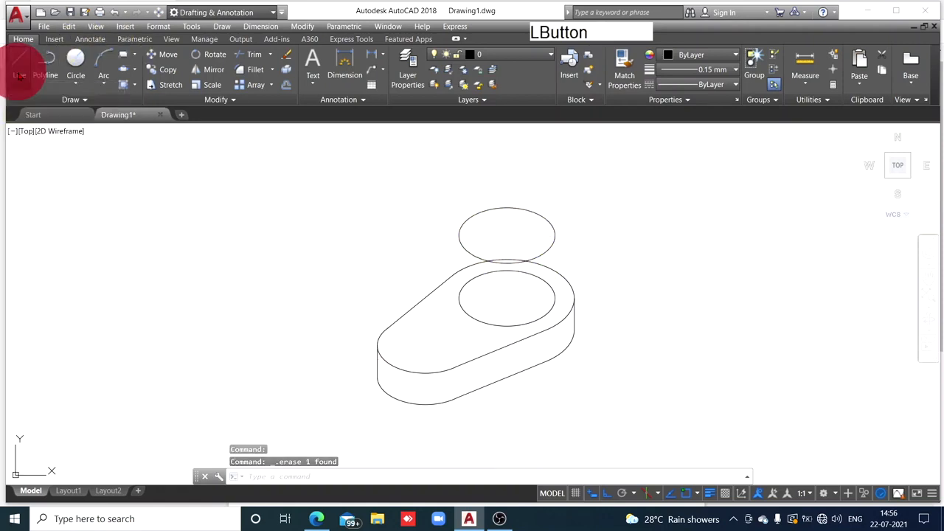
left_click(458, 235)
left_click(458, 297)
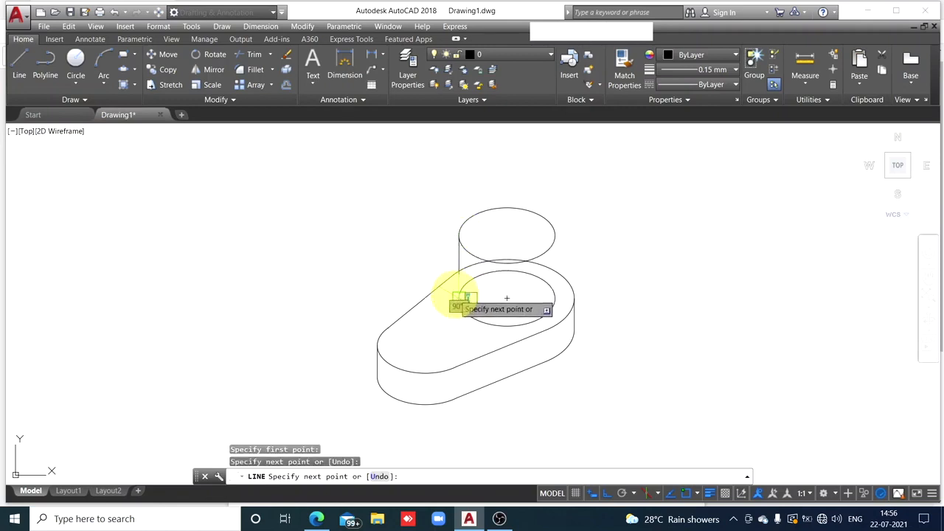
key("Escape")
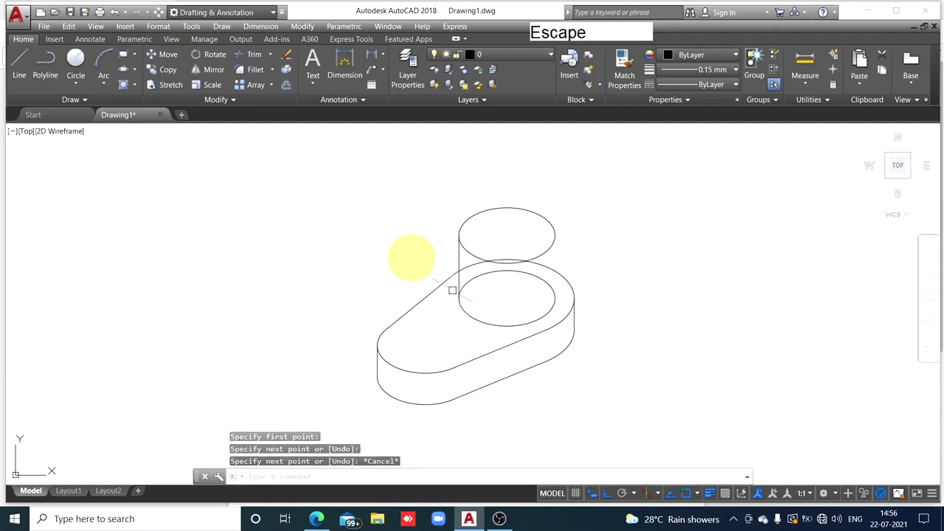
left_click(20, 65)
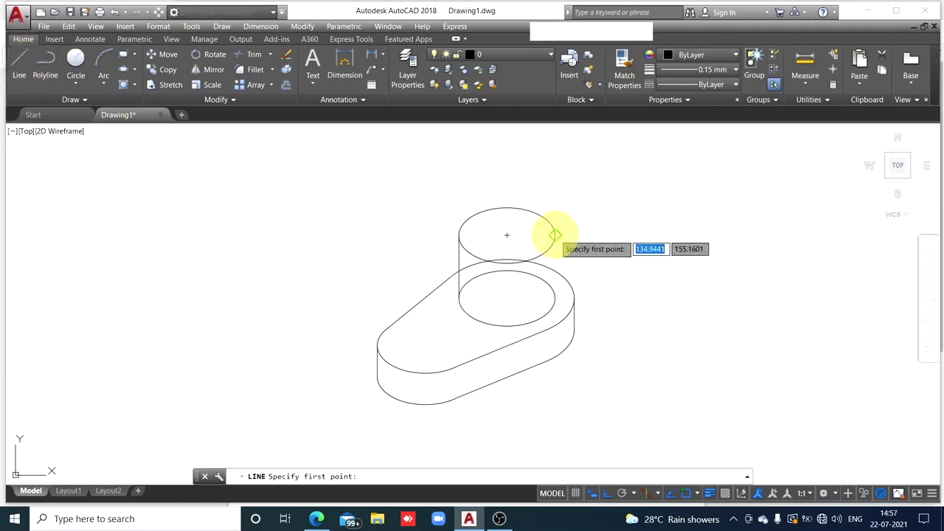
left_click(554, 235)
left_click(554, 298)
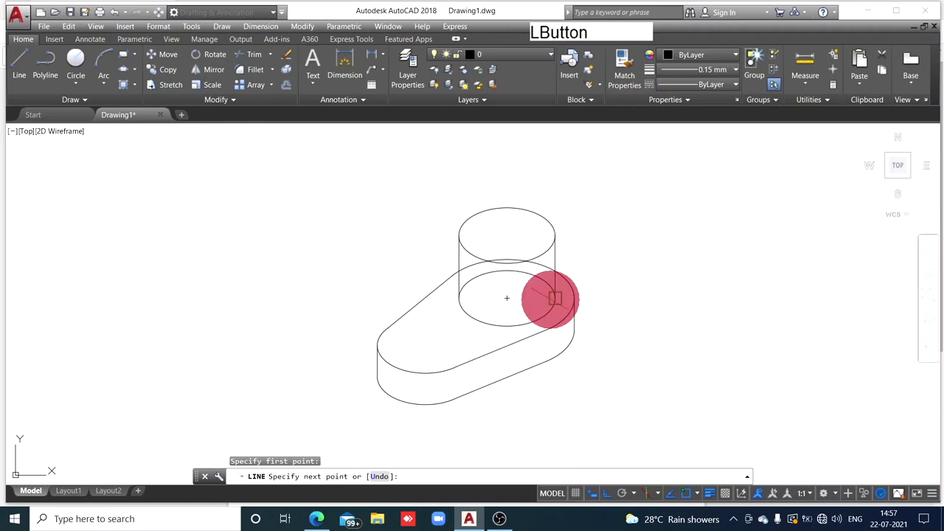
key("Escape")
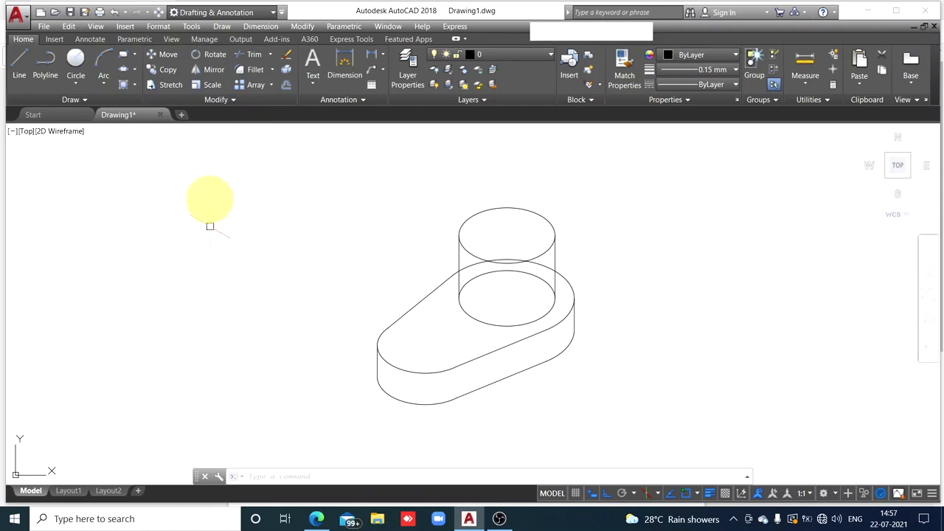
- Trim the plate outline hidden behind the boss and the rear arc of the boss's lower isocircle, using all objects as cutting edges
left_click(250, 55)
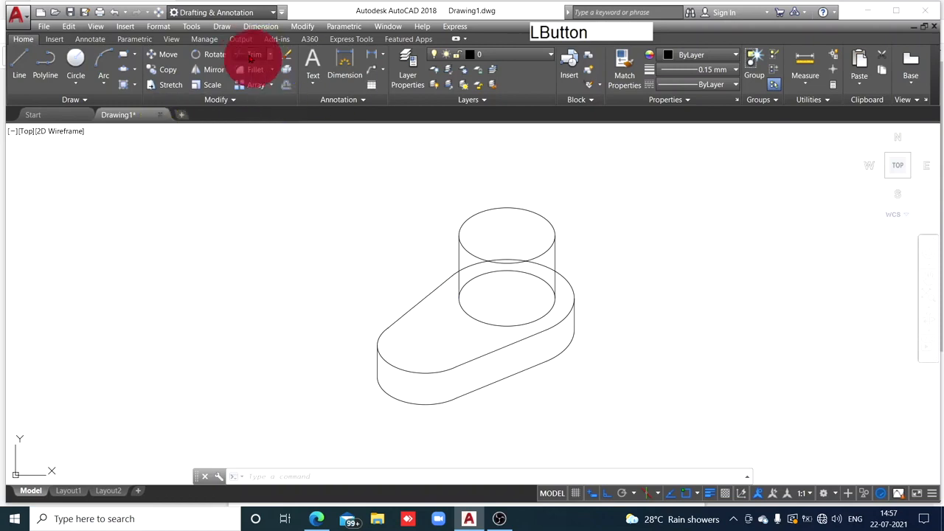
key("space")
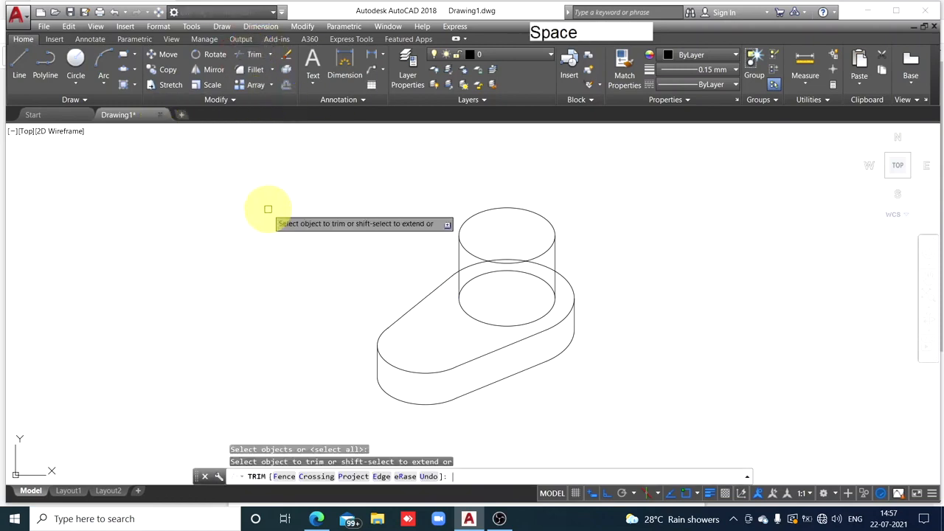
scroll(701, 334, "down", 2)
scroll(701, 334, "up", 5)
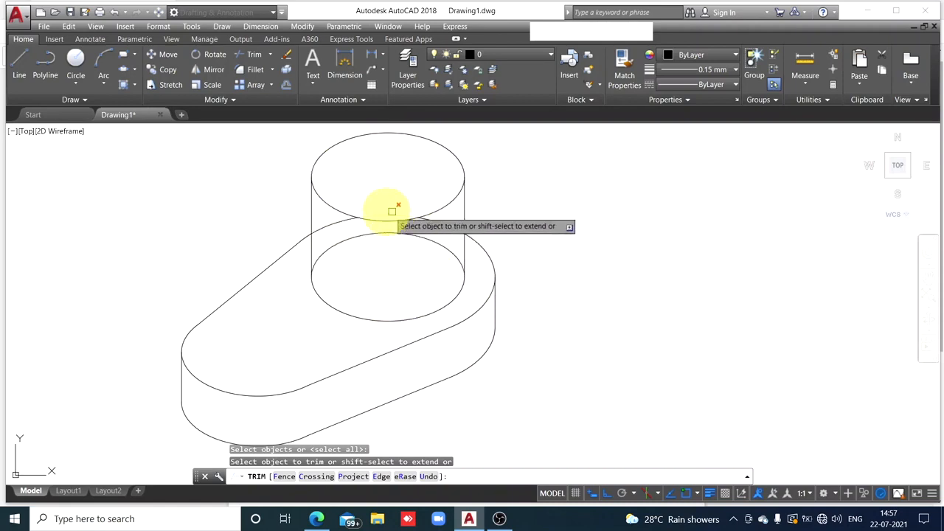
left_click(450, 226)
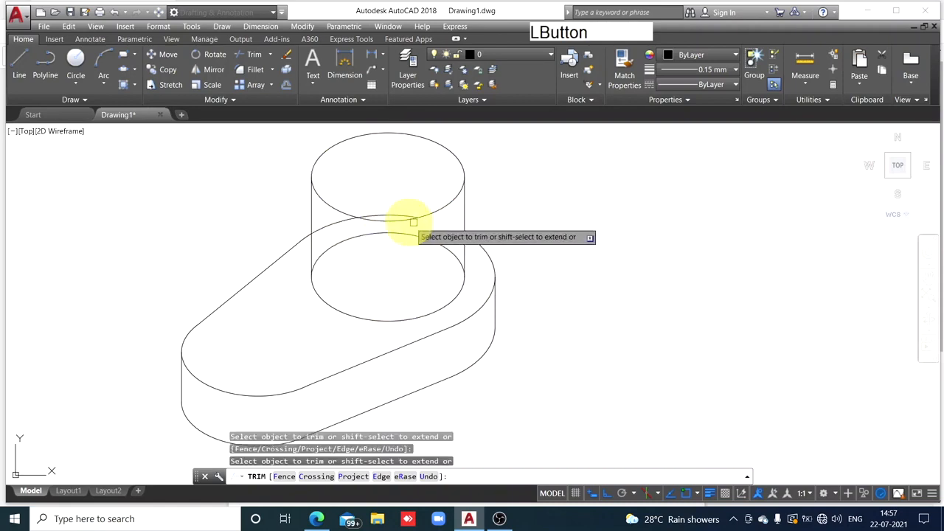
left_click(323, 225)
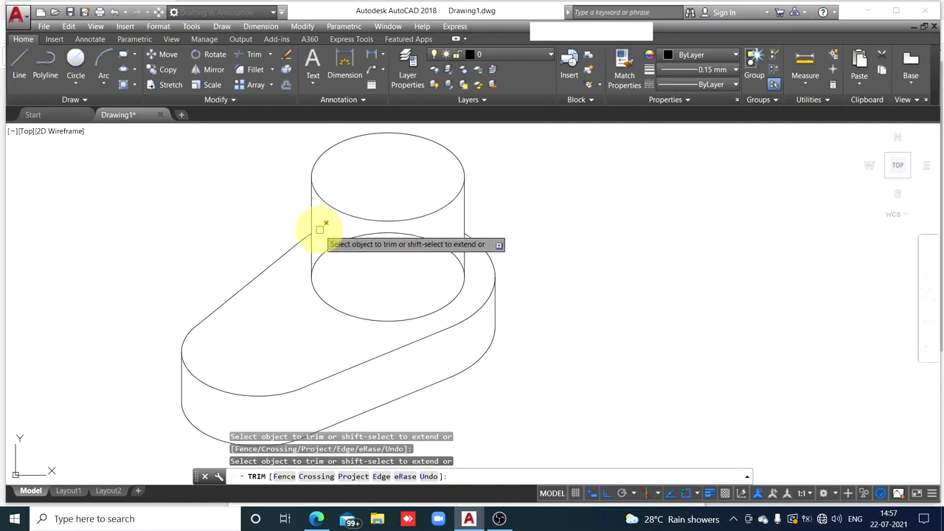
left_click(357, 236)
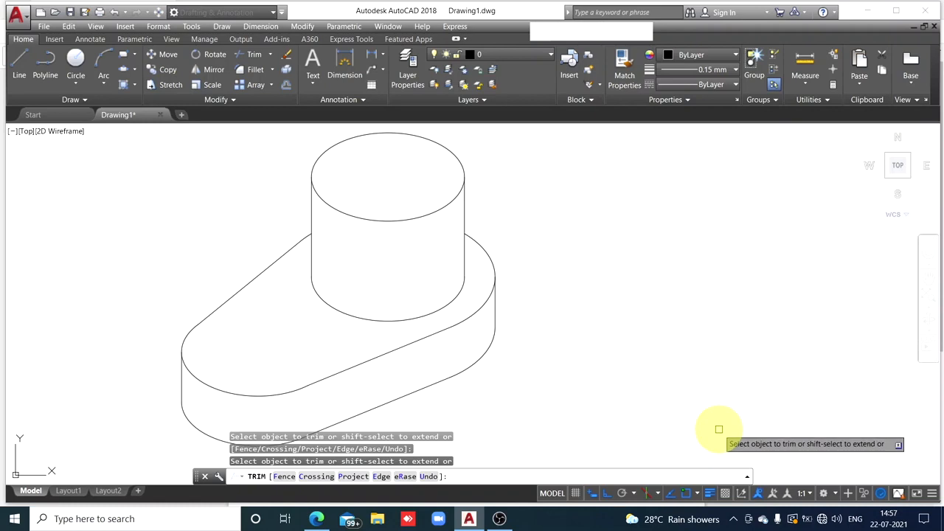
key("Escape")
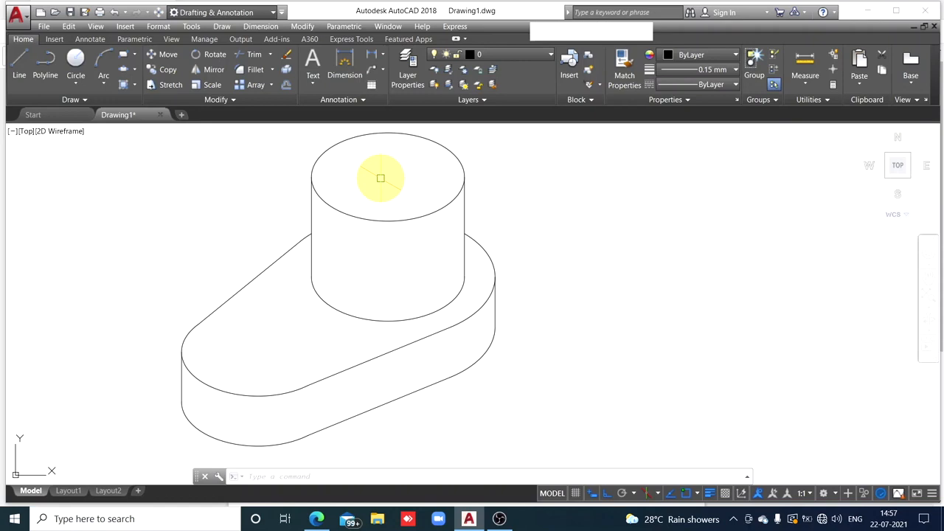
- Draw the hole's isocircle with radius 15 at the center of the boss's top face, using the top isoplane
left_click(658, 494)
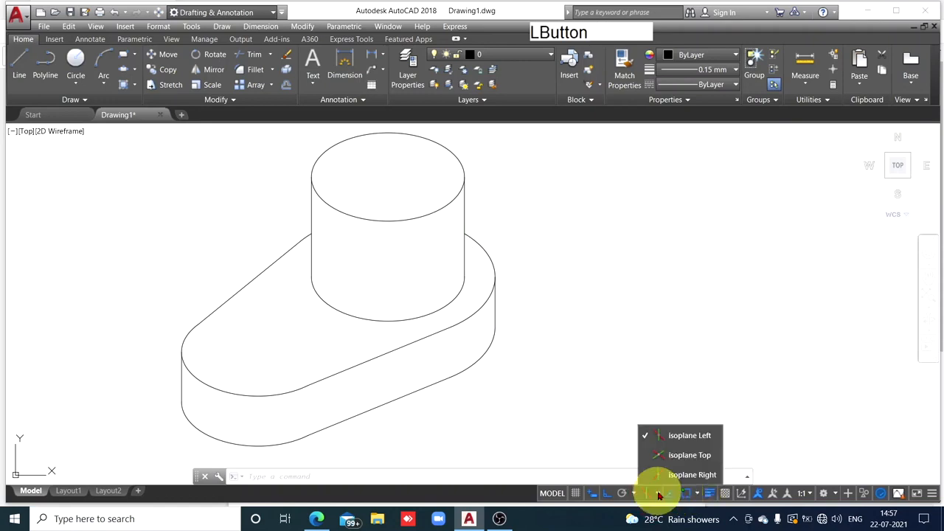
left_click(691, 456)
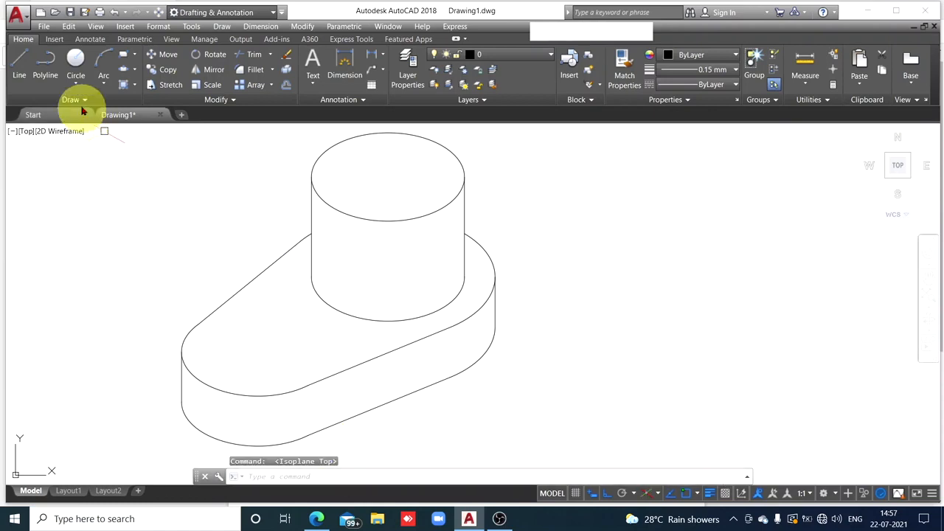
left_click(124, 70)
left_click(133, 71)
left_click(139, 112)
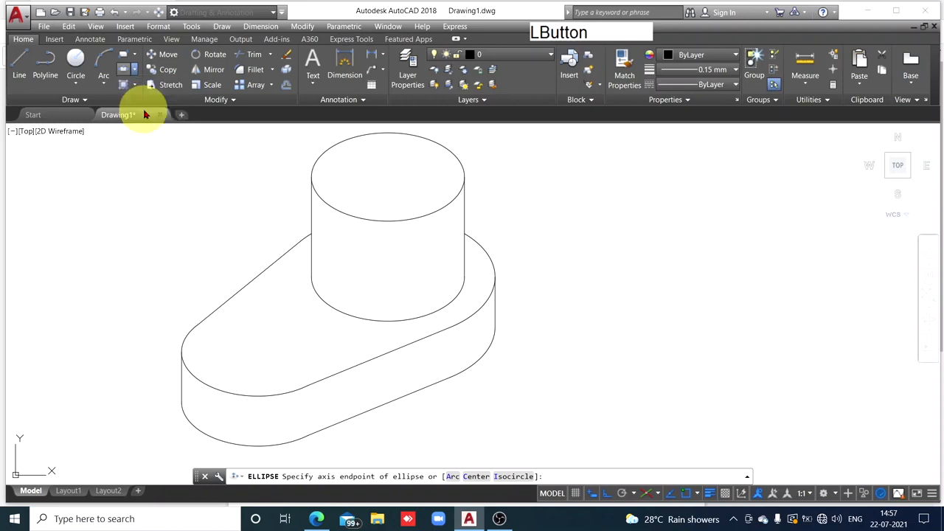
left_click(514, 477)
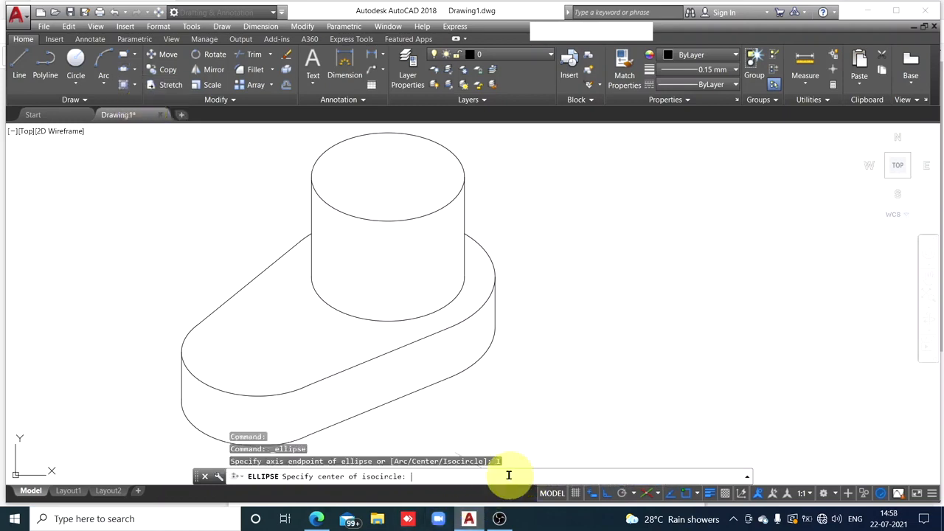
left_click(387, 177)
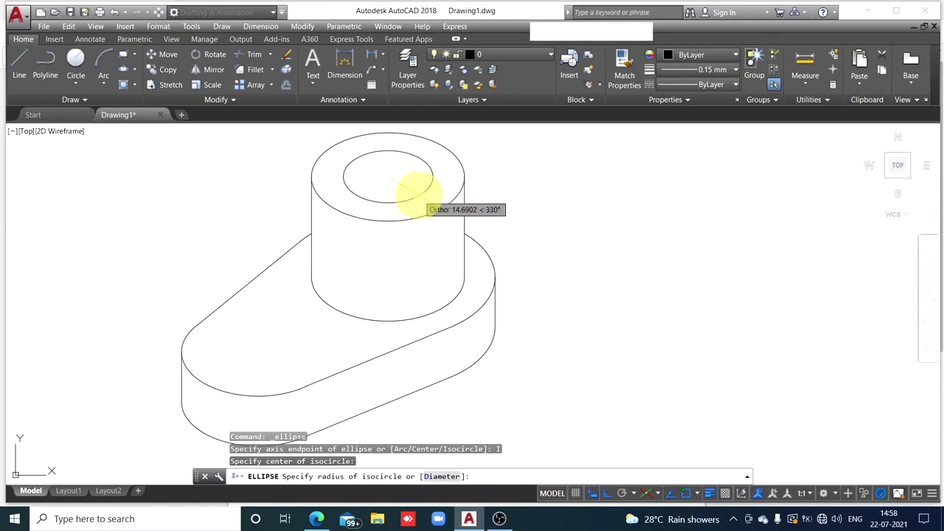
type("1")
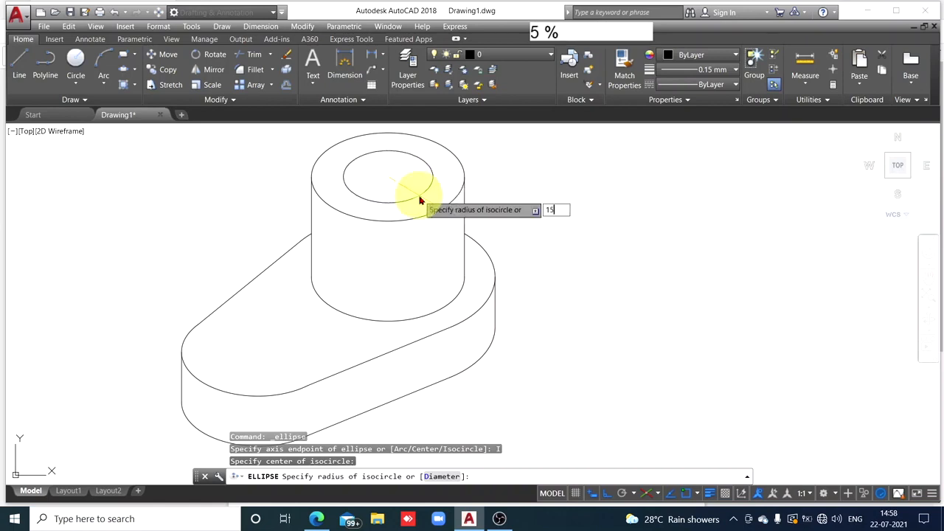
type("5")
key("Return")
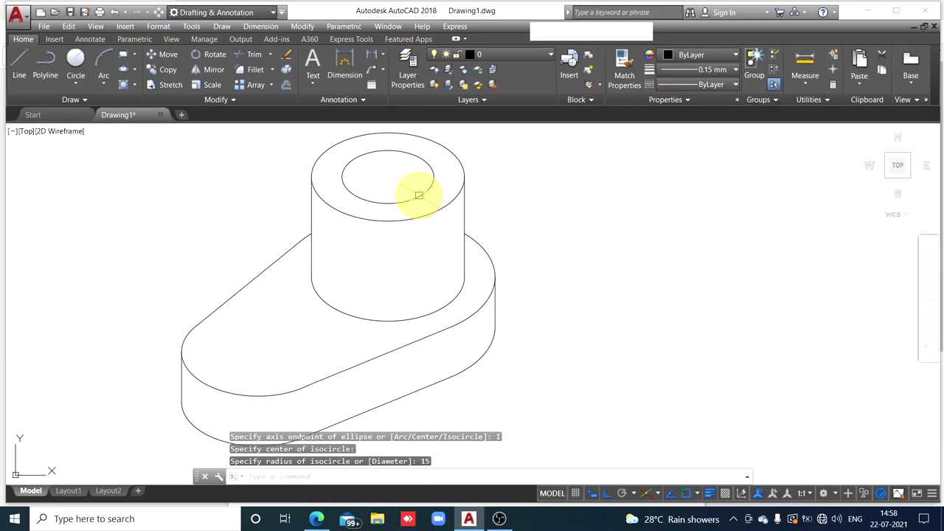
key("Escape")
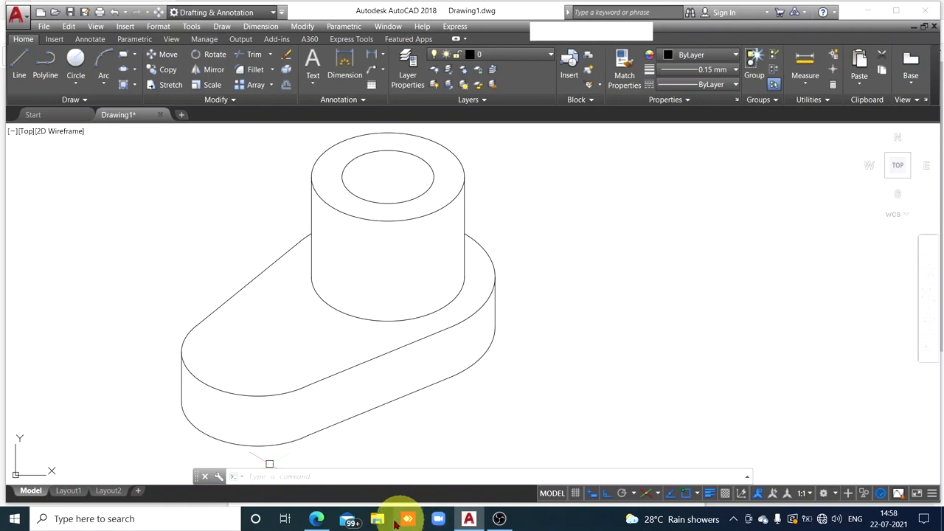
- Check the rib in iso 1.pdf and draw its 10-unit end line across the small end's center on the plate's top face, starting 5 units away
left_click(318, 517)
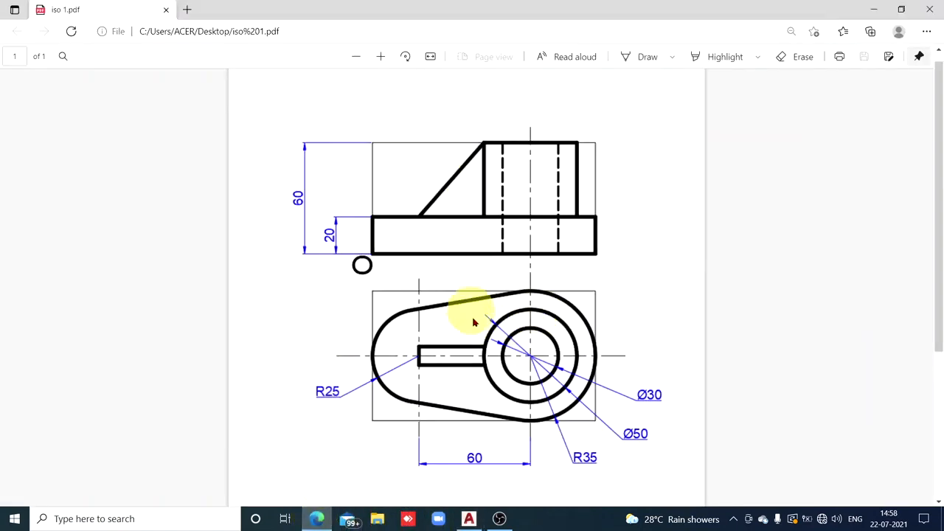
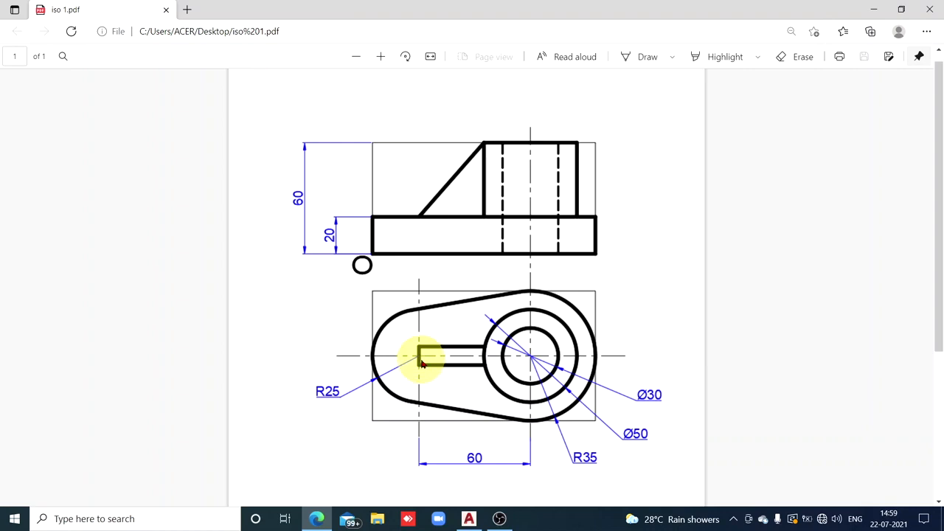
left_click(470, 518)
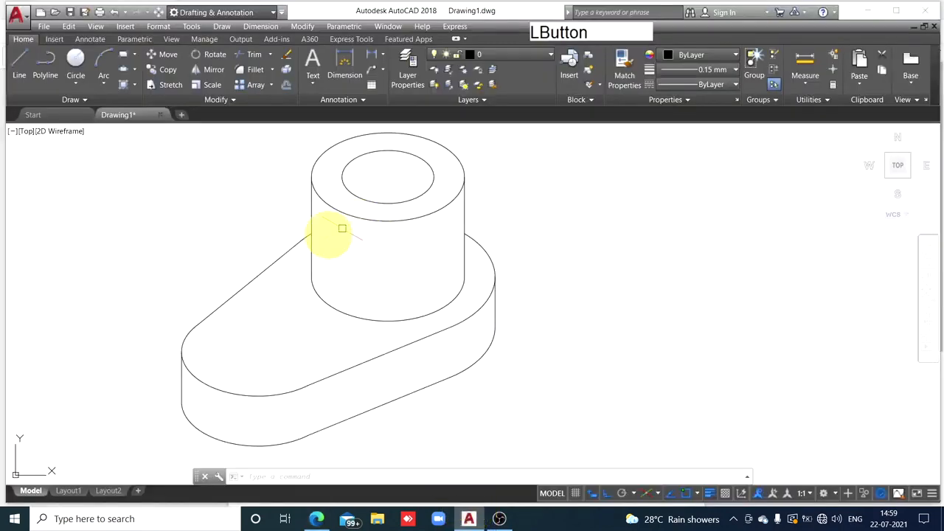
left_click(22, 77)
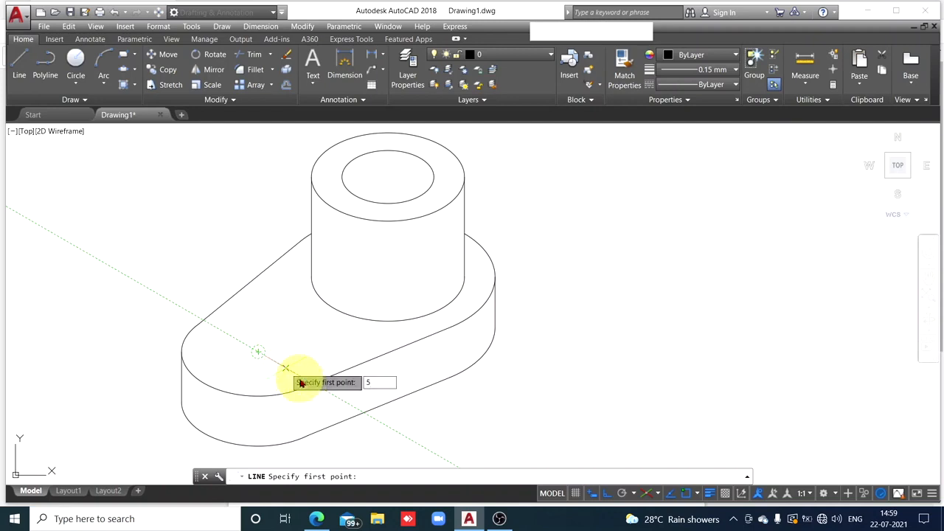
key("Return")
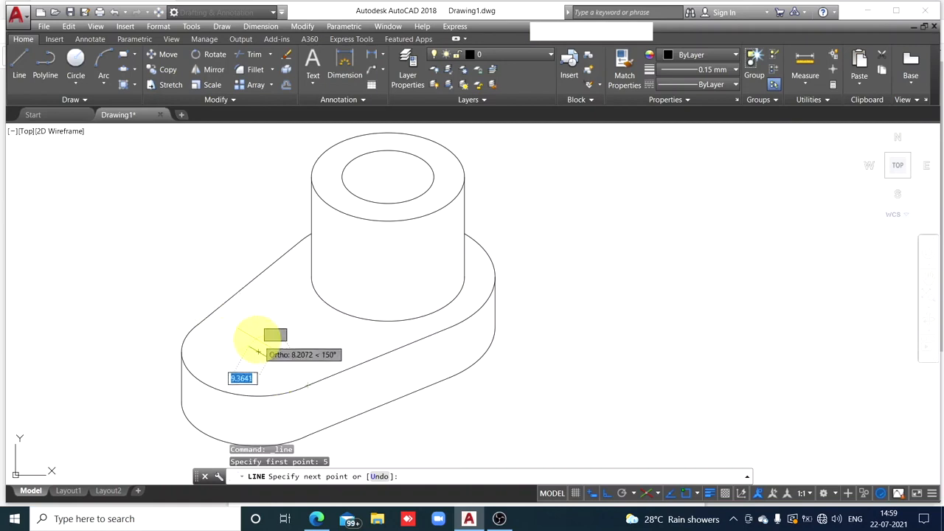
type("10")
key("Return")
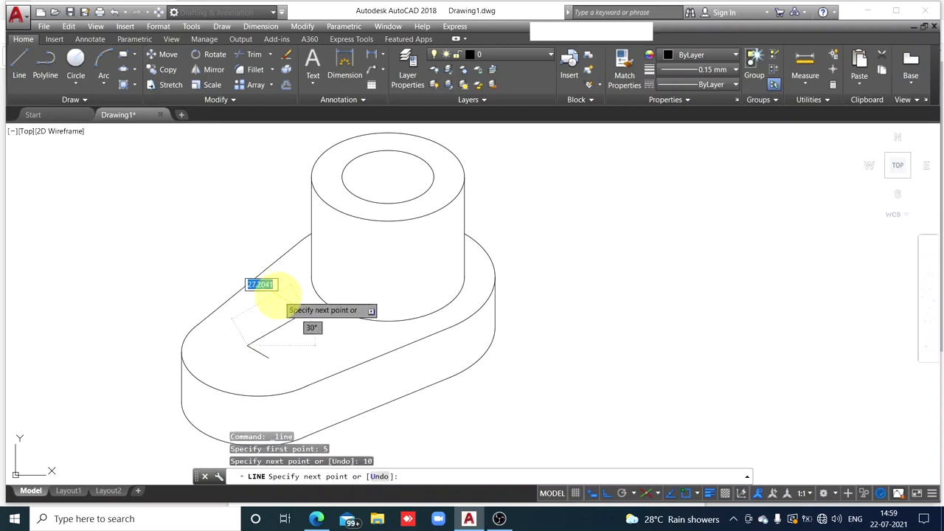
key("Escape")
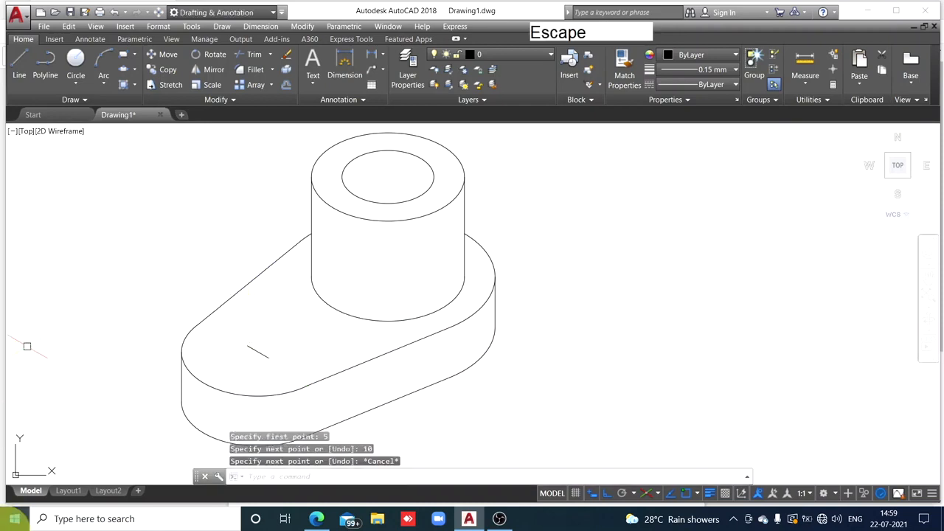
- Draw the rib's front base line from the end line's front endpoint at 30°, about 47 units long, past the boss's lower arc
left_click(17, 73)
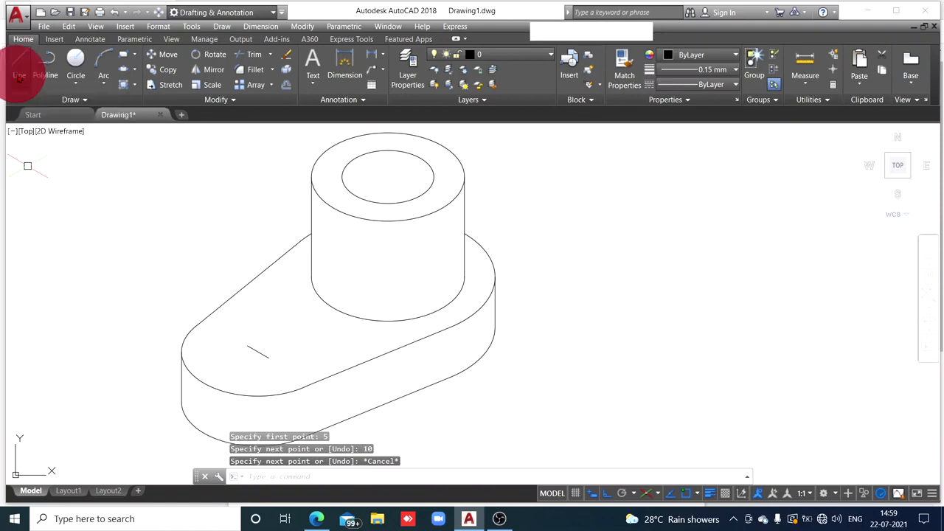
left_click(268, 357)
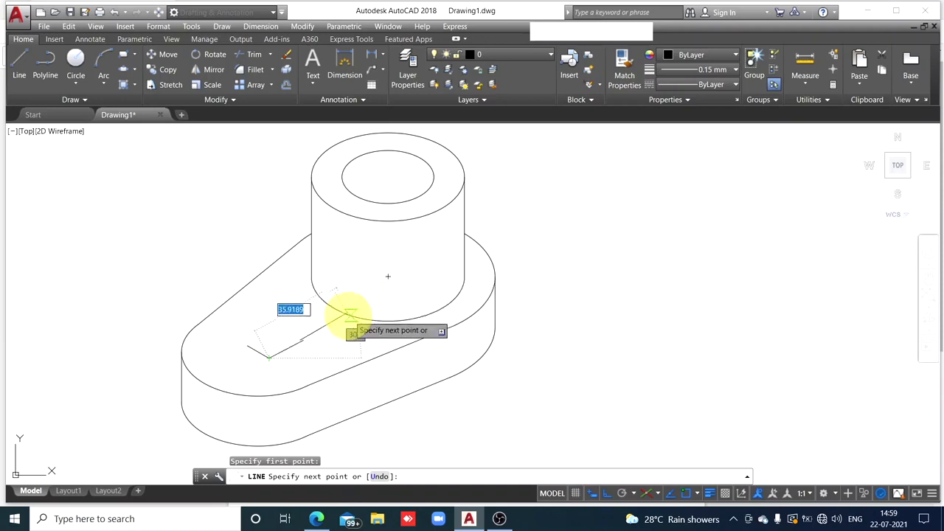
scroll(344, 316, "up", 6)
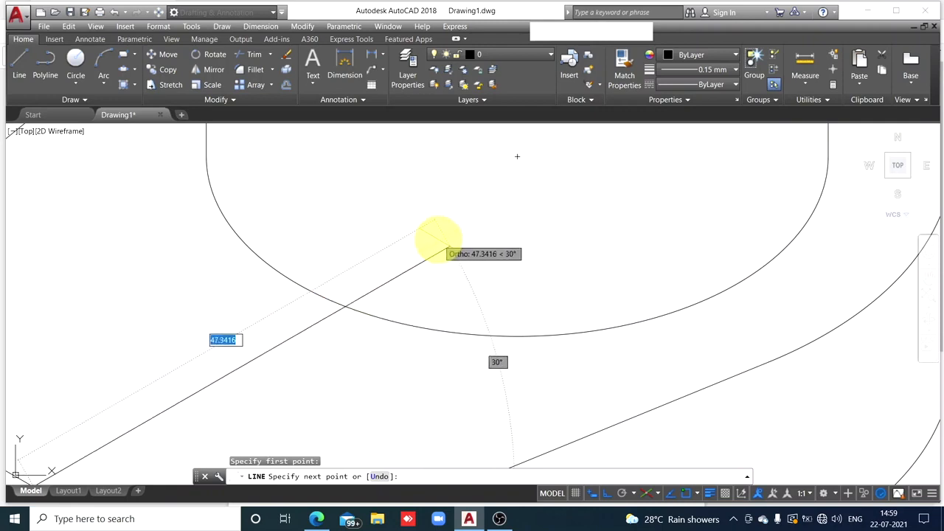
left_click(448, 246)
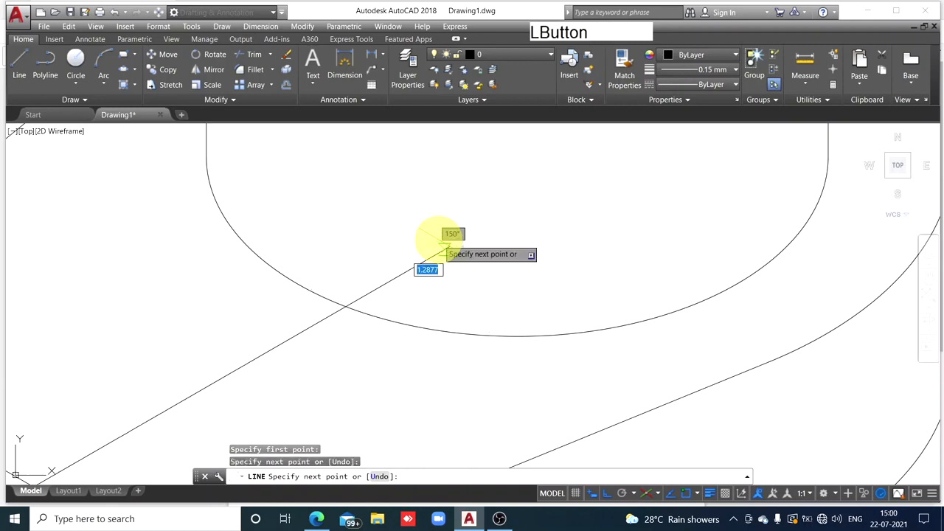
key("Escape")
scroll(369, 269, "down", 5)
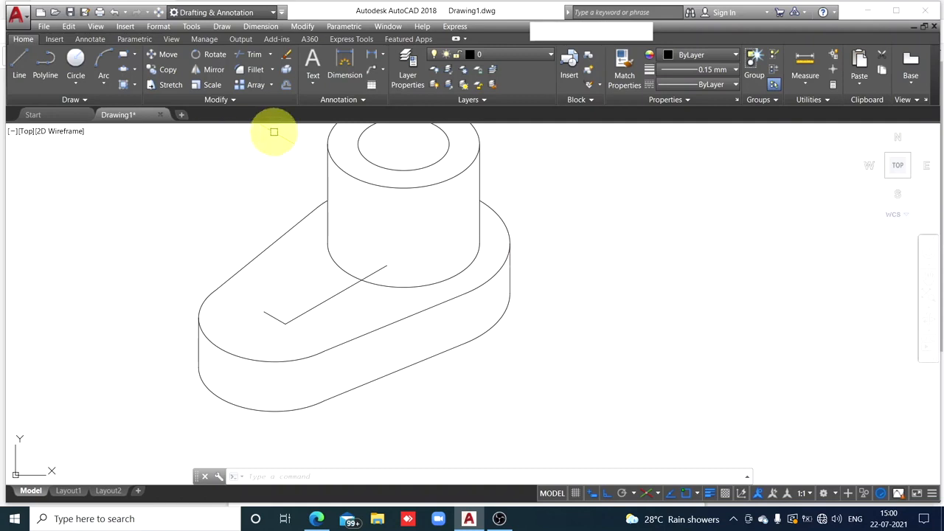
- Trim the part of the rib's front base line that runs past the boss's lower arc, using all objects as cutting edges
left_click(252, 56)
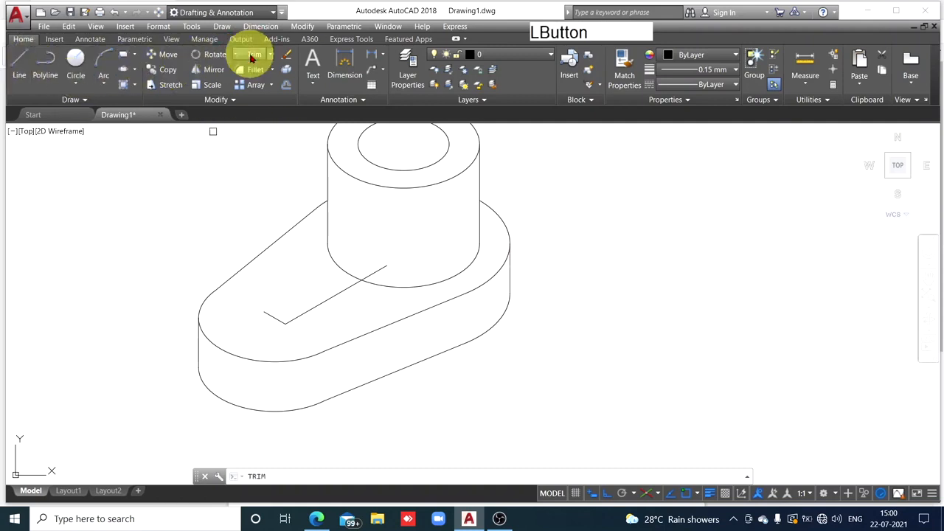
key("Return")
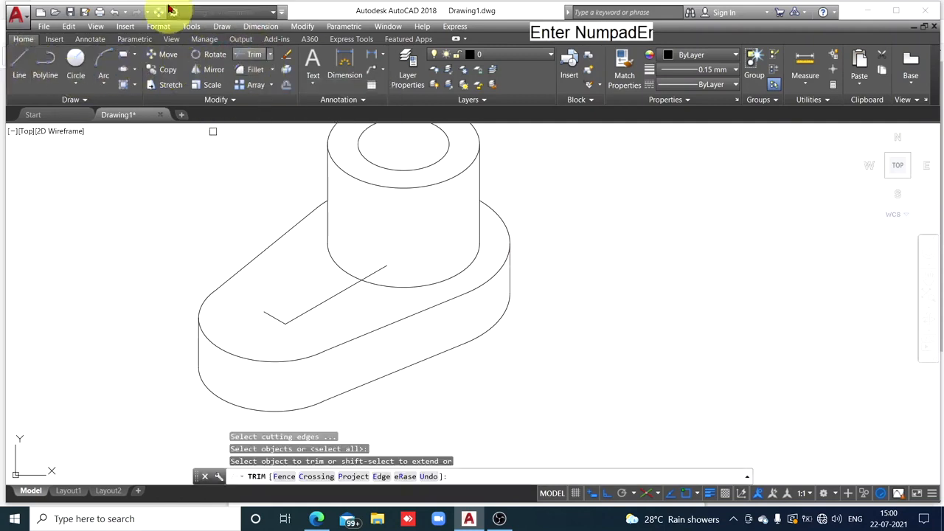
left_click(387, 264)
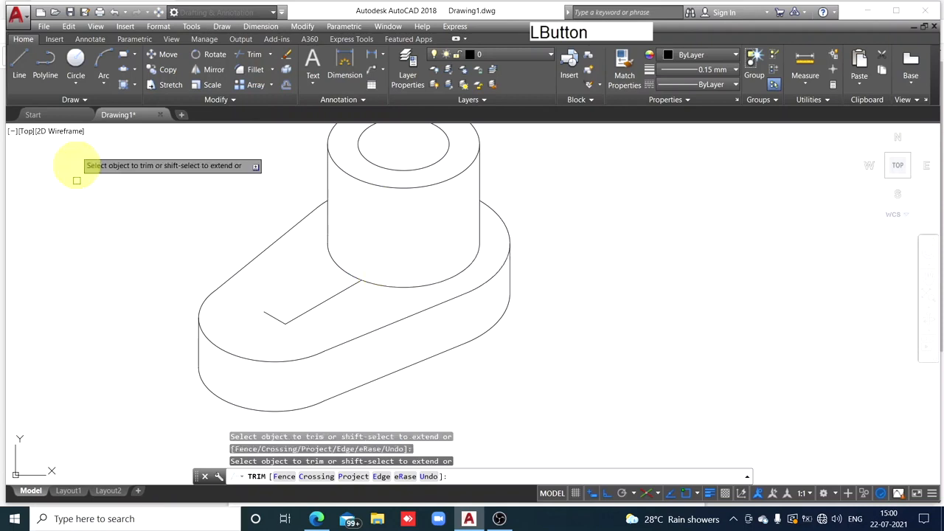
- Draw a vertical line about 44 units long up the boss from the rib base line's inner end, using the left isoplane
left_click(20, 77)
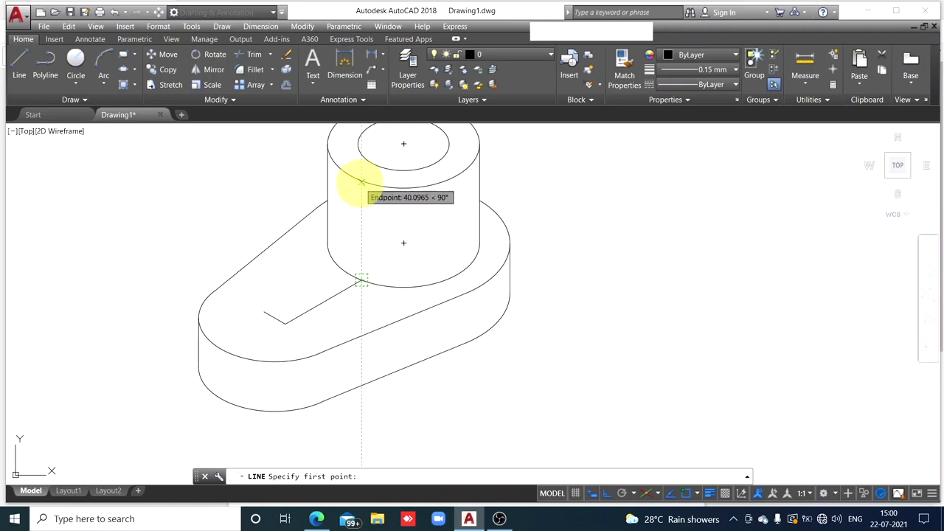
left_click(658, 493)
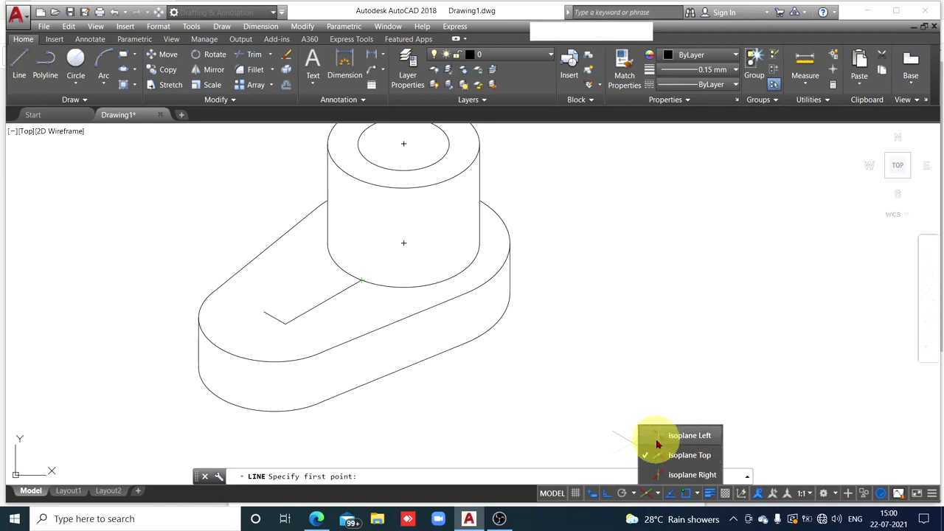
left_click(685, 436)
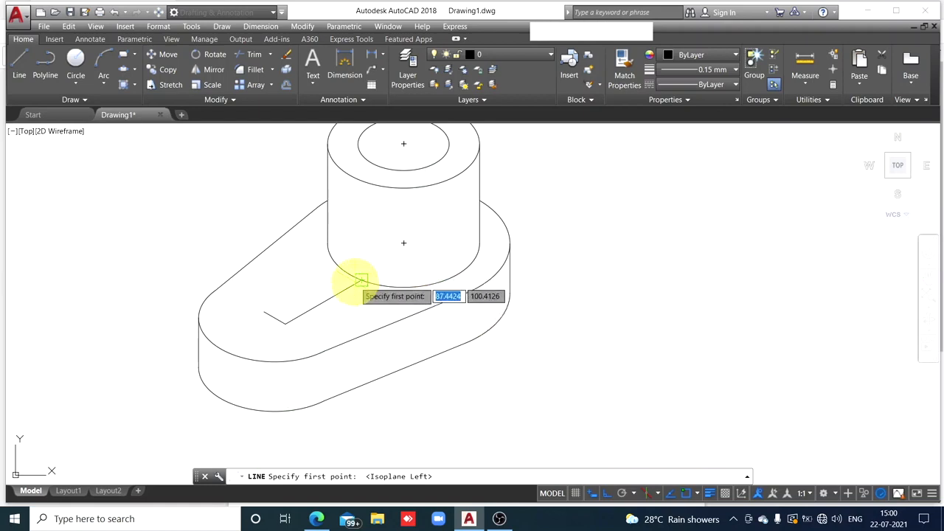
left_click(360, 280)
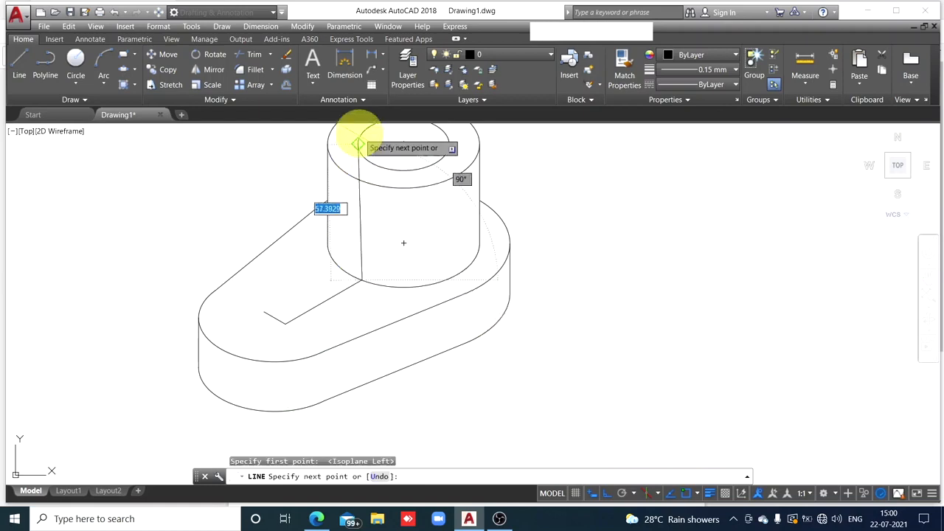
scroll(368, 139, "down", 2)
scroll(362, 172, "up", 8)
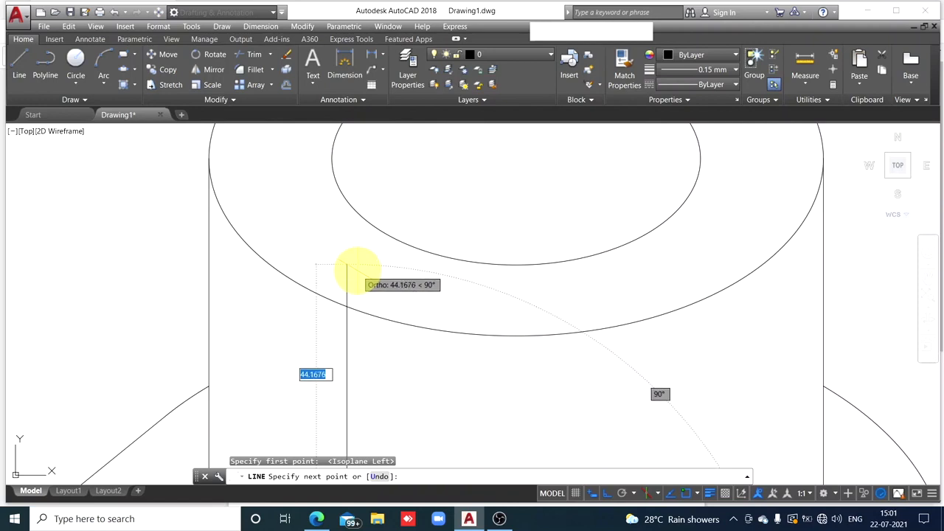
left_click(346, 264)
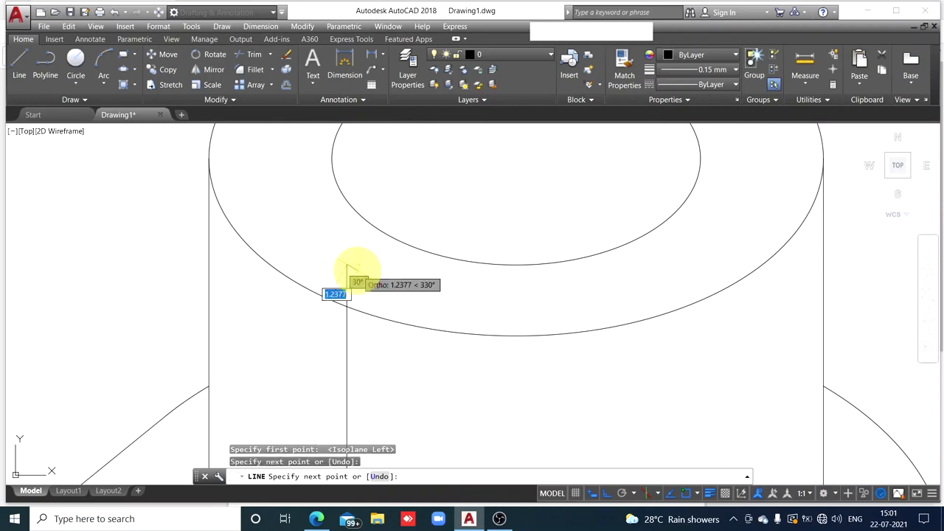
key("Escape")
scroll(386, 288, "down", 6)
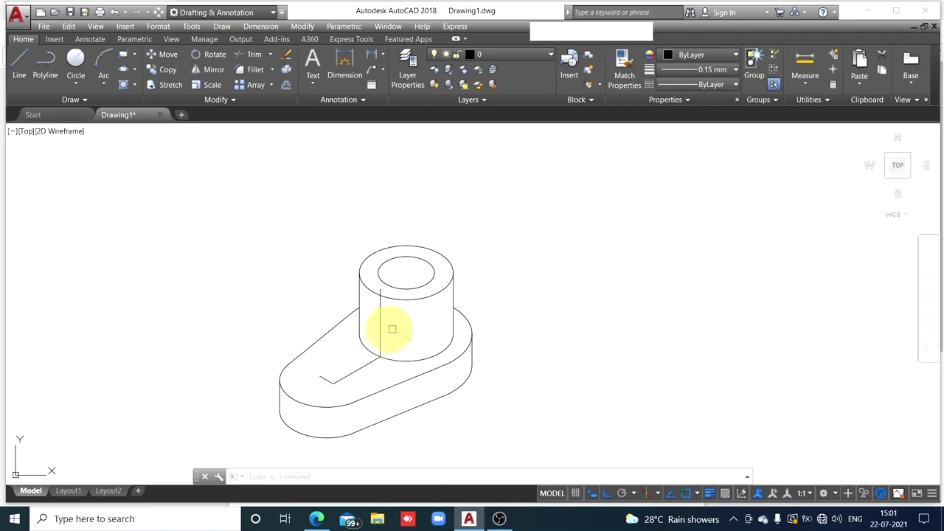
- Trim the part of the rib's vertical line that extends above the front edge of the boss's top face
left_click(248, 55)
scroll(416, 276, "up", 8)
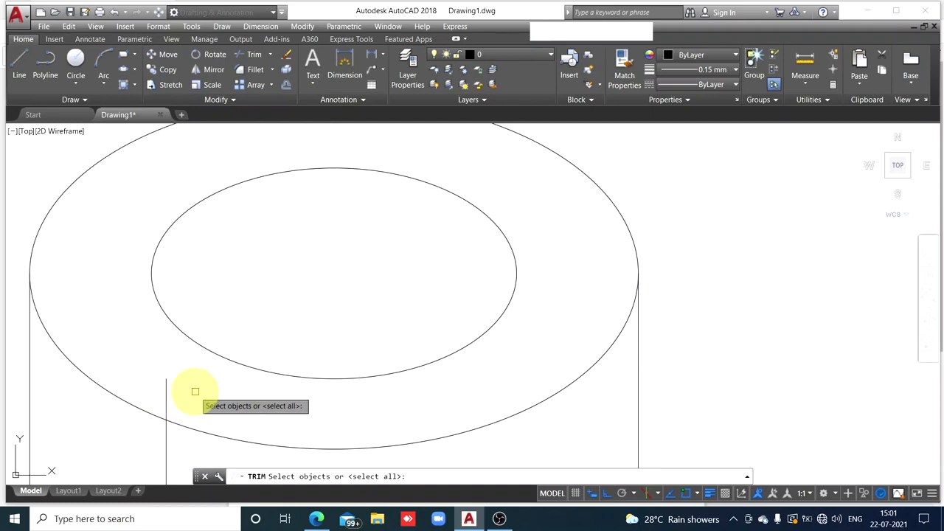
key("space")
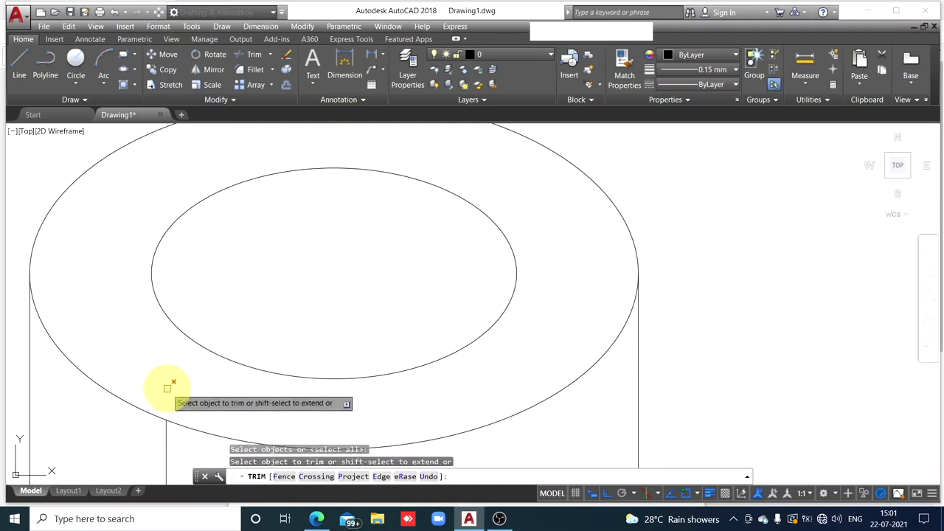
left_click(165, 392)
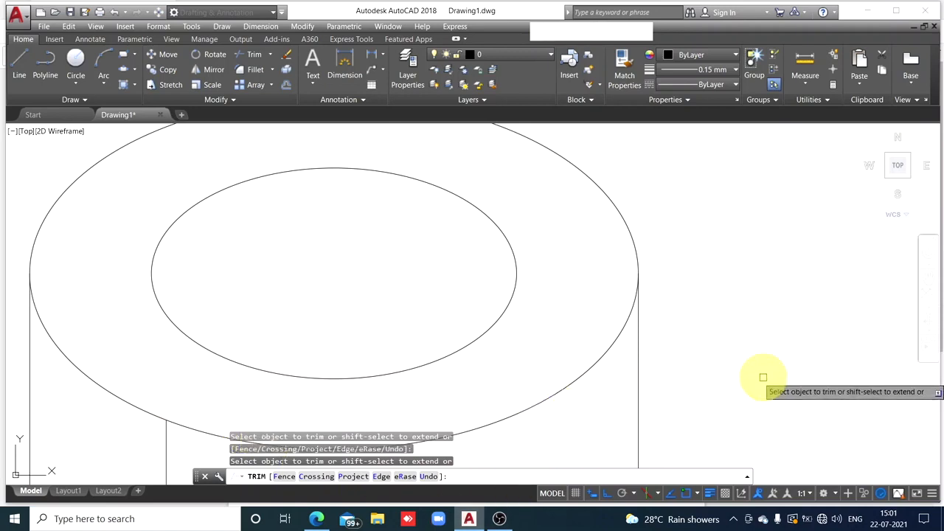
key("Escape")
scroll(410, 286, "down", 6)
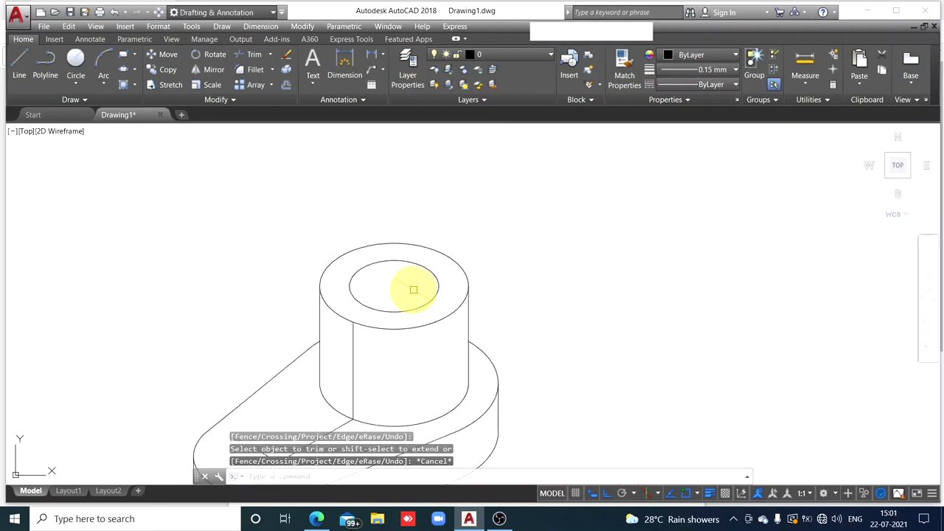
- Draw the rib's front sloping edge from the end line's front endpoint to the upper end of the vertical line on the boss
middle_click_drag(417, 358, 390, 206)
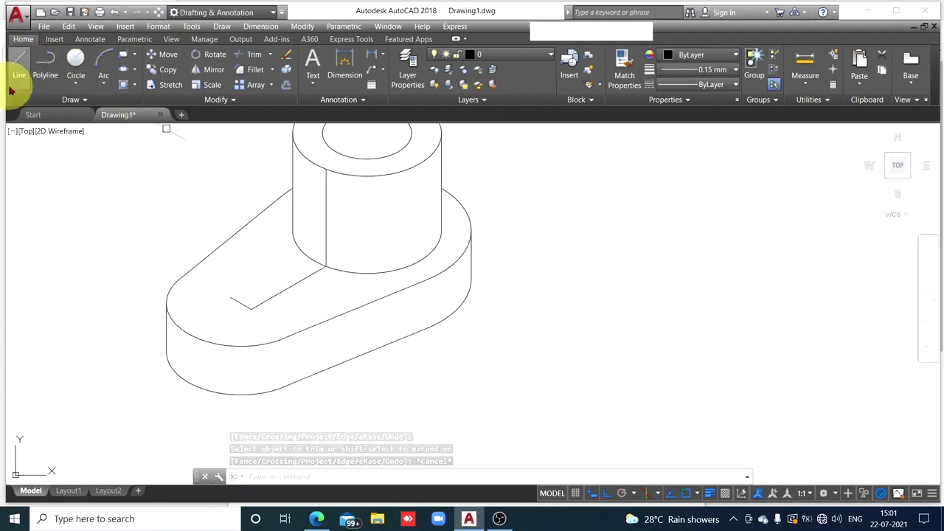
left_click(18, 65)
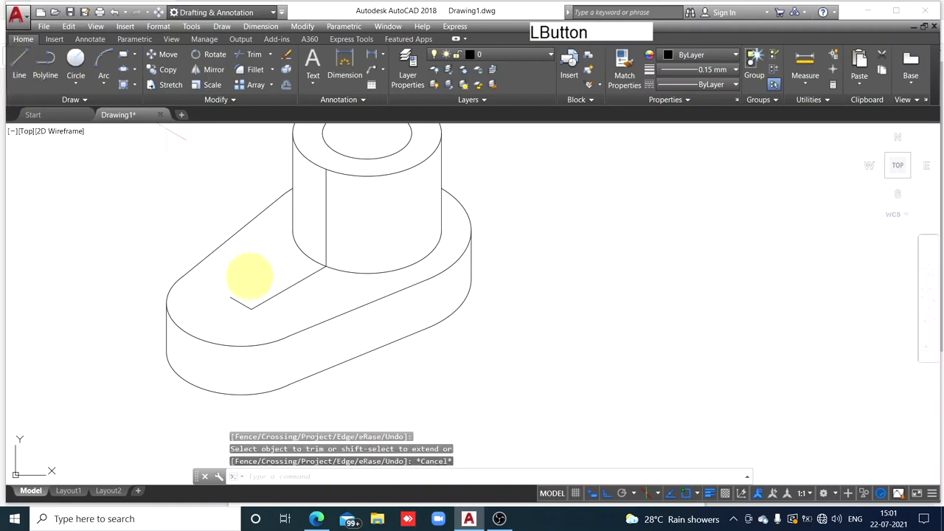
left_click(251, 308)
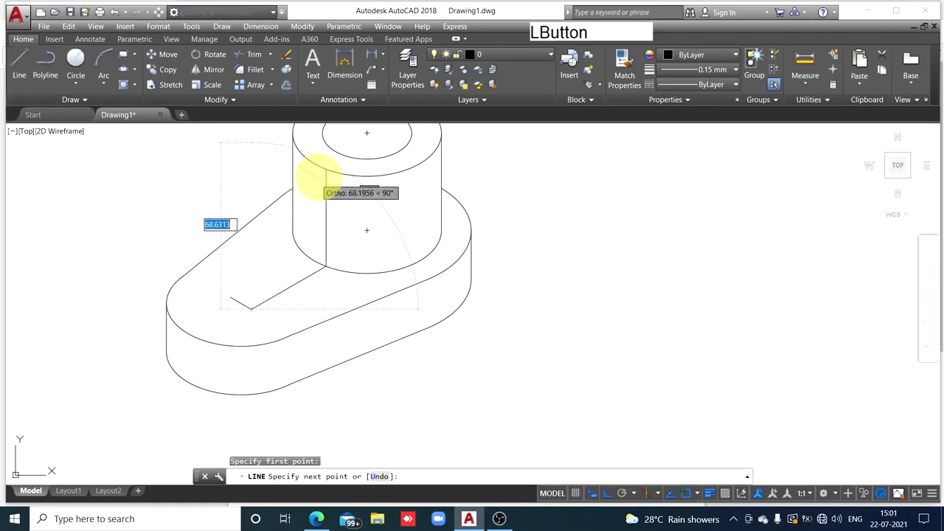
left_click(326, 170)
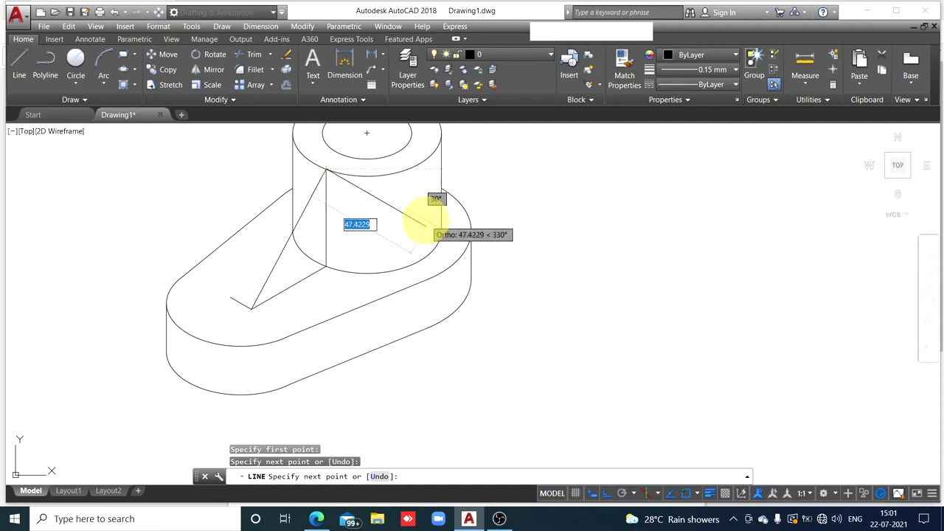
key("Escape")
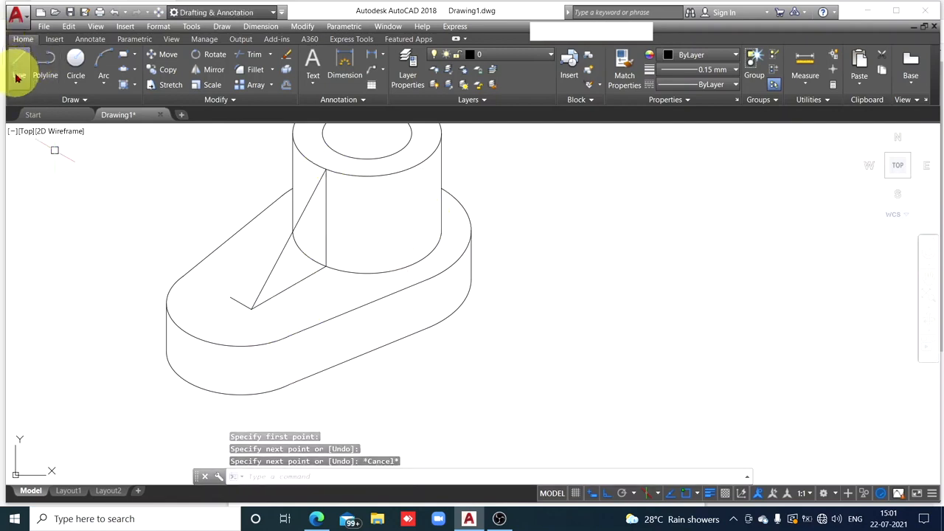
- Copy the rib's sloping edge from the end line's front endpoint to its rear endpoint
left_click(273, 271)
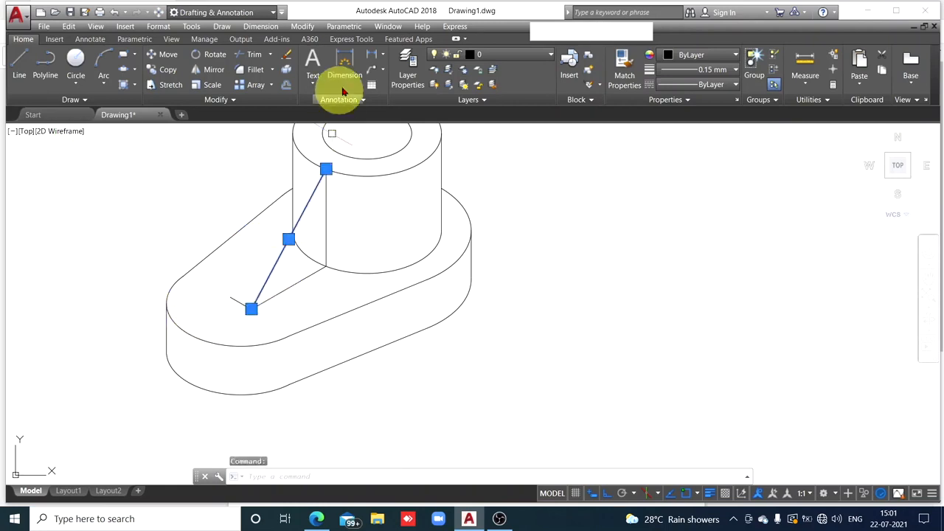
left_click(168, 70)
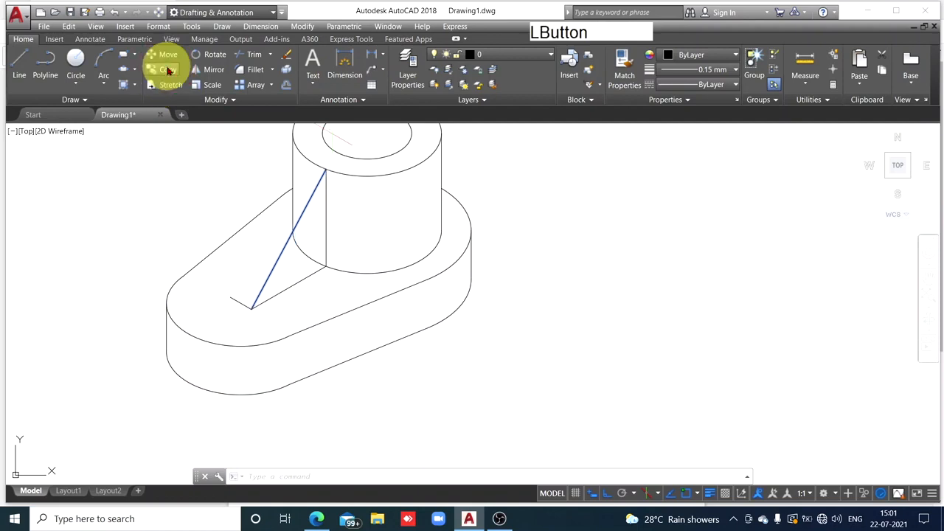
left_click(251, 307)
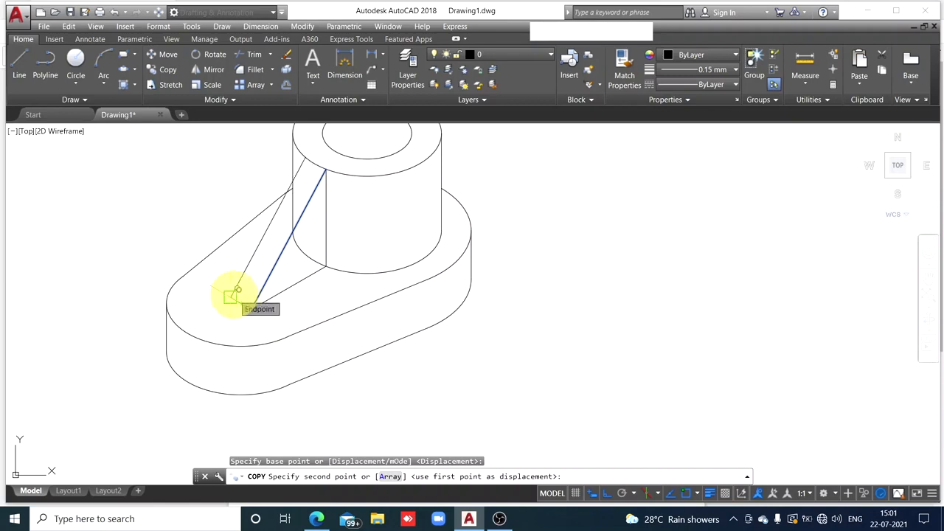
left_click(233, 295)
key("Escape")
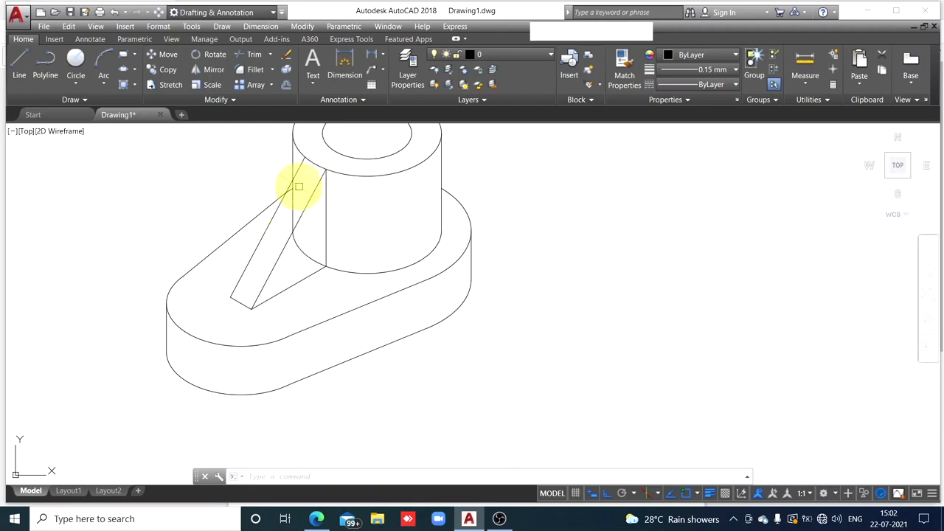
- Trim the boss's lower arc, the boss's side edge and the plate outline where the rib hides them, using all objects as cutting edges
scroll(309, 218, "up", 2)
scroll(309, 219, "up", 2)
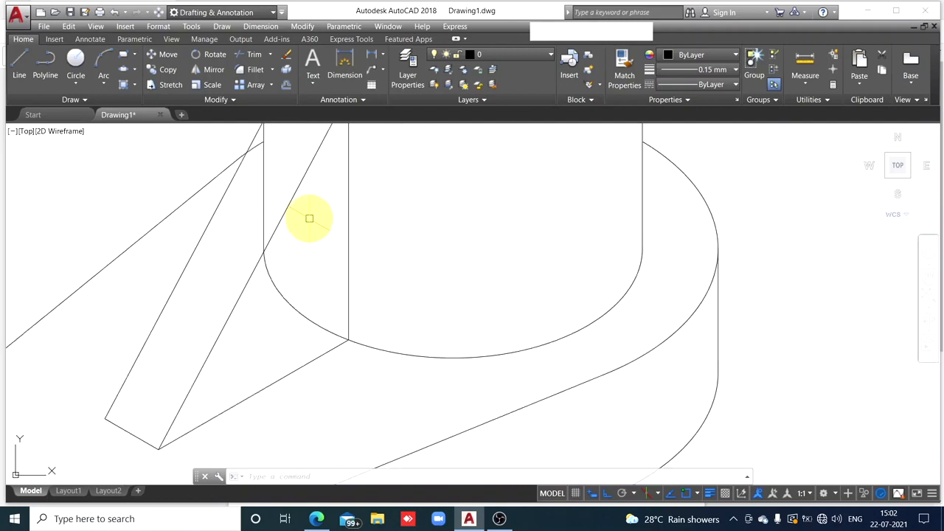
mouse_move(309, 218)
middle_mouse_down()
mouse_move(390, 362)
mouse_move(388, 305)
middle_mouse_up()
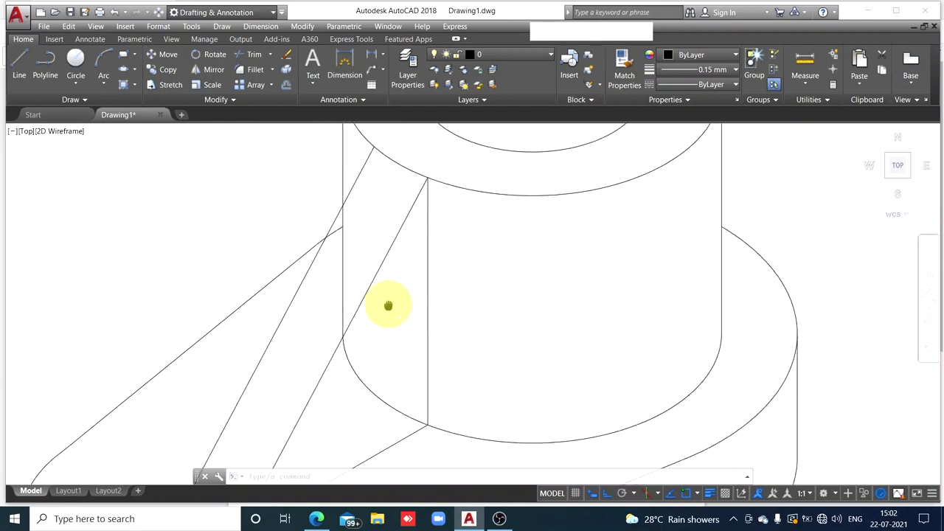
left_click(255, 56)
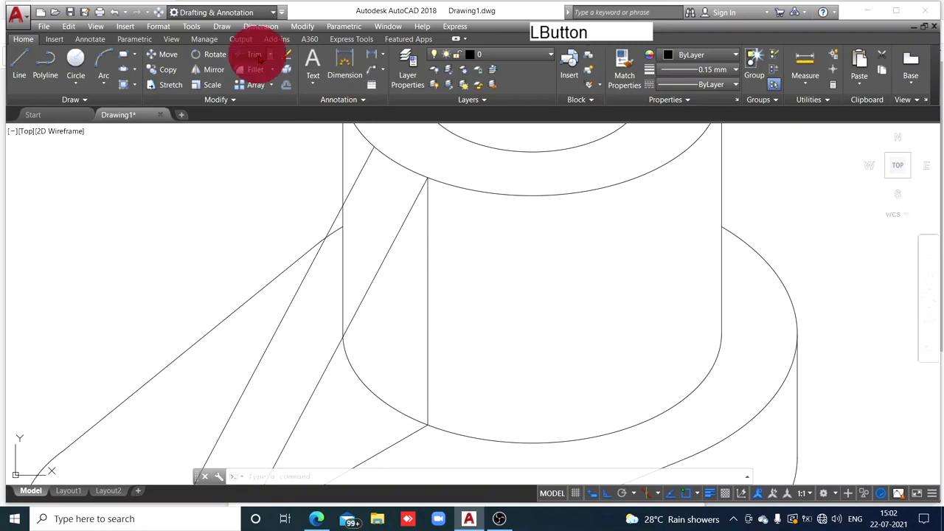
key("space")
left_click(390, 405)
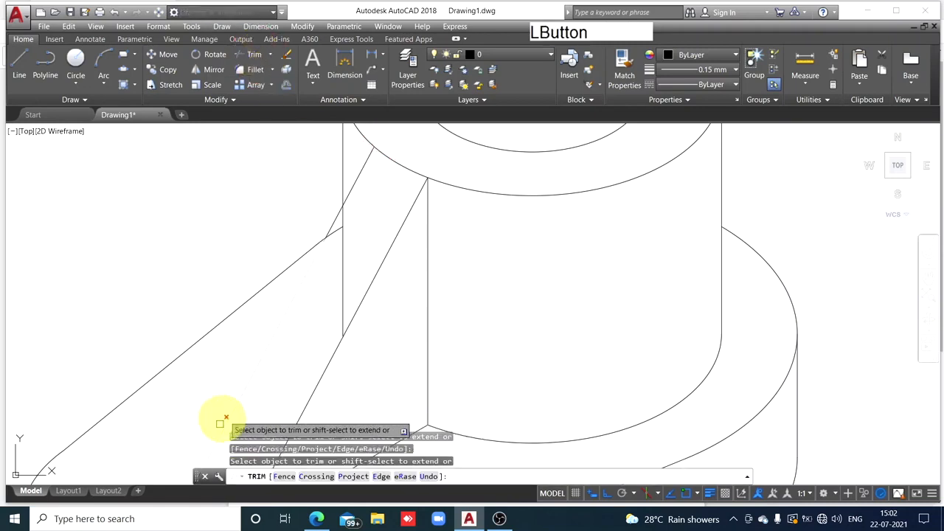
left_click(344, 289)
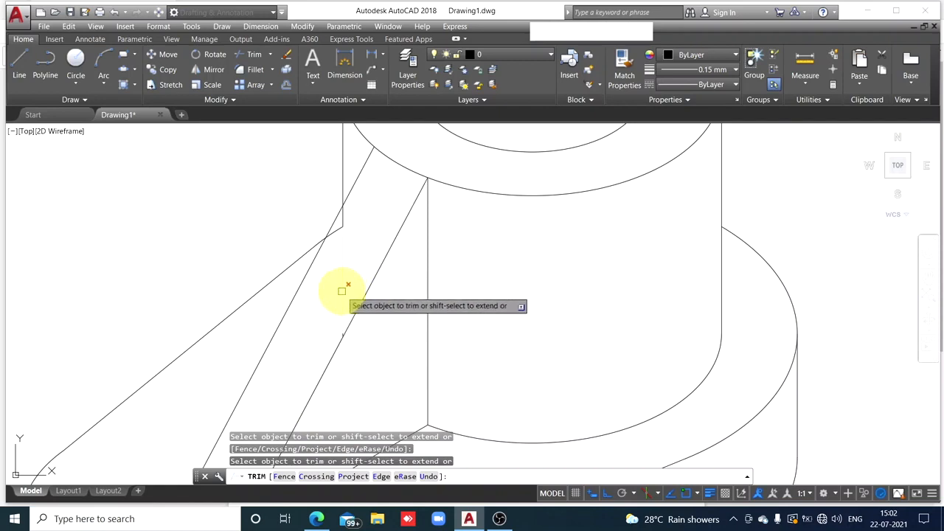
left_click(336, 229)
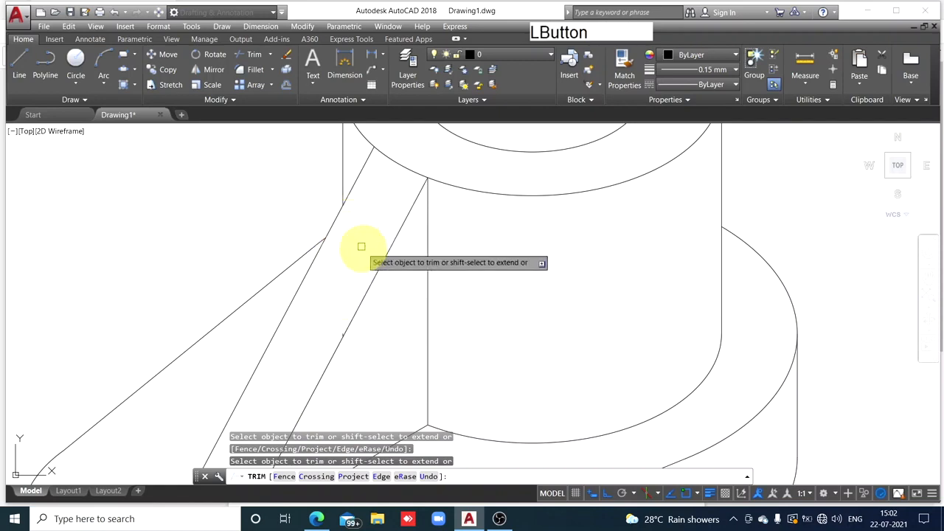
- Delete the short leftover stub of the boss outline beside the rib's front sloping edge
scroll(362, 244, "down", 2)
scroll(354, 374, "up", 5)
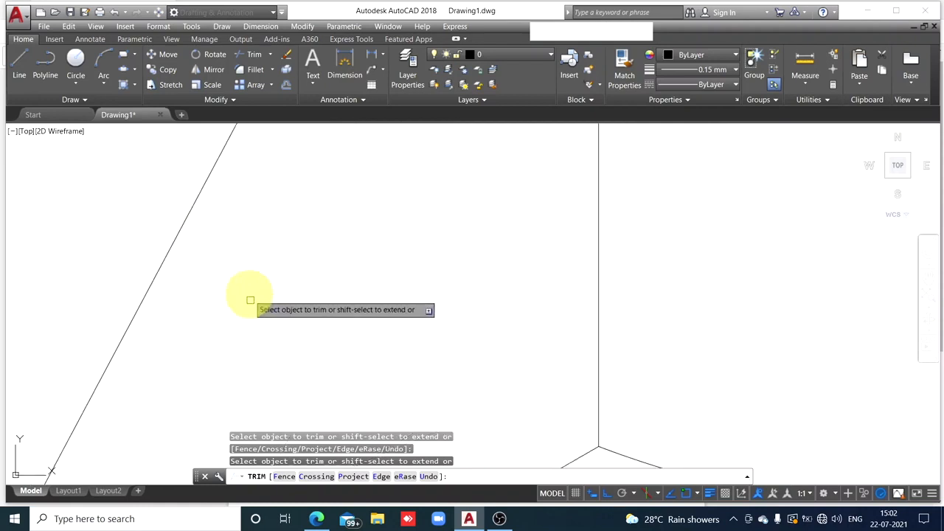
middle_click_drag(264, 283, 337, 454)
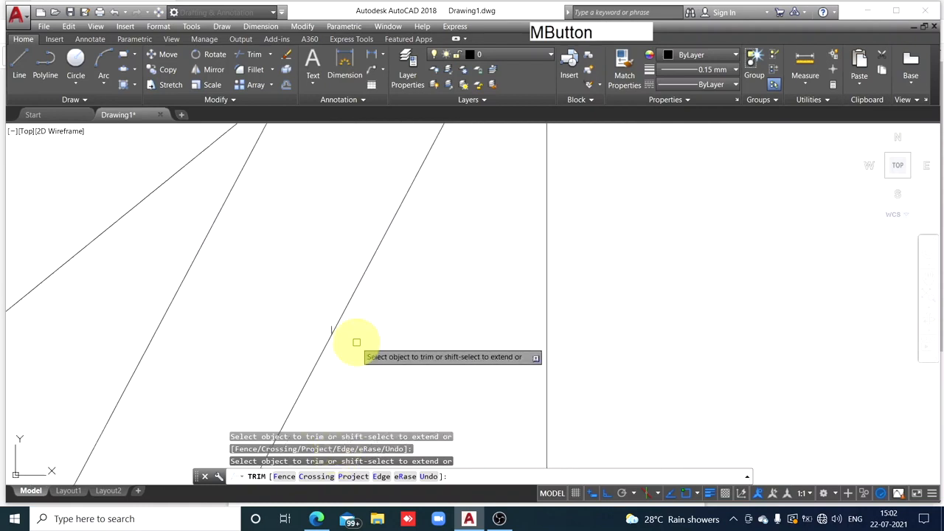
scroll(356, 342, "up", 4)
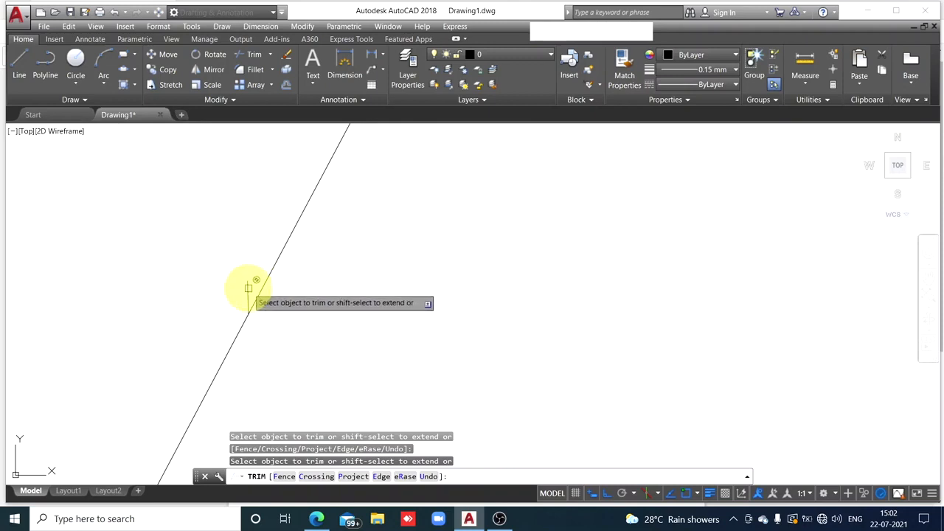
key("Escape")
left_click(247, 289)
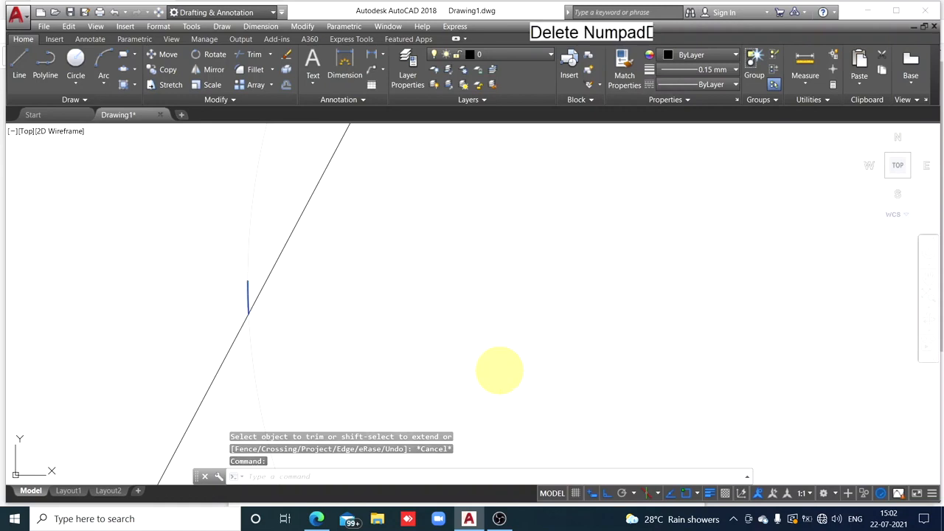
key("Delete")
key("Escape")
scroll(422, 432, "down", 5)
middle_click_drag(421, 455, 337, 162)
scroll(337, 214, "down", 4)
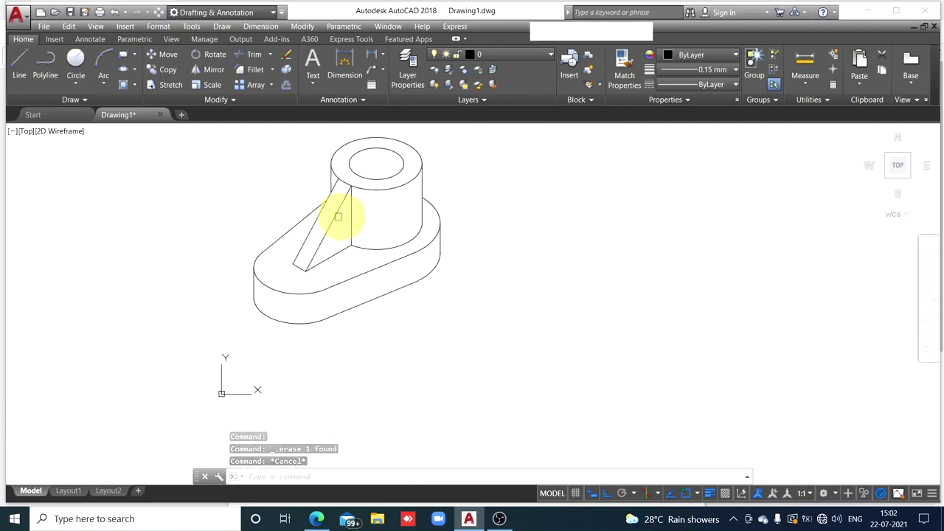
middle_click_drag(570, 273, 651, 367)
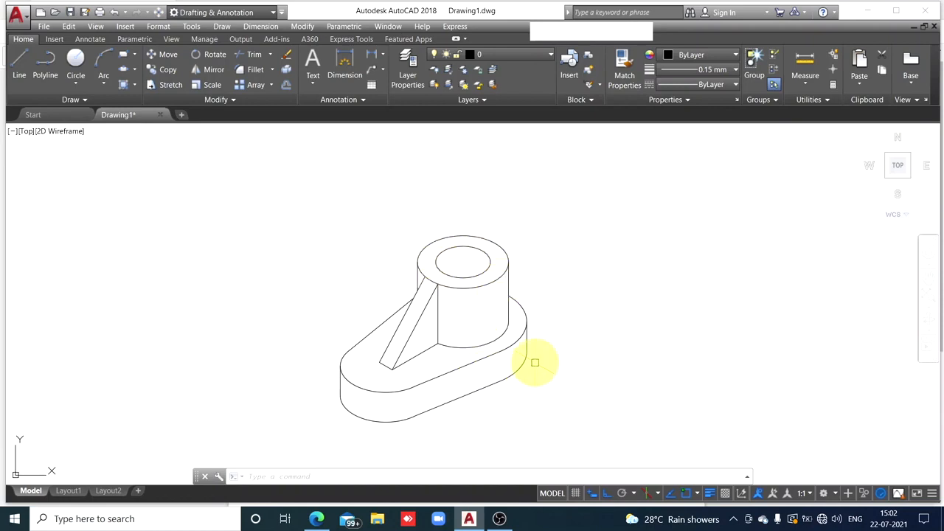
- Set the lineweight of the boss's outer top ellipse to 0.35 mm
left_click(458, 236)
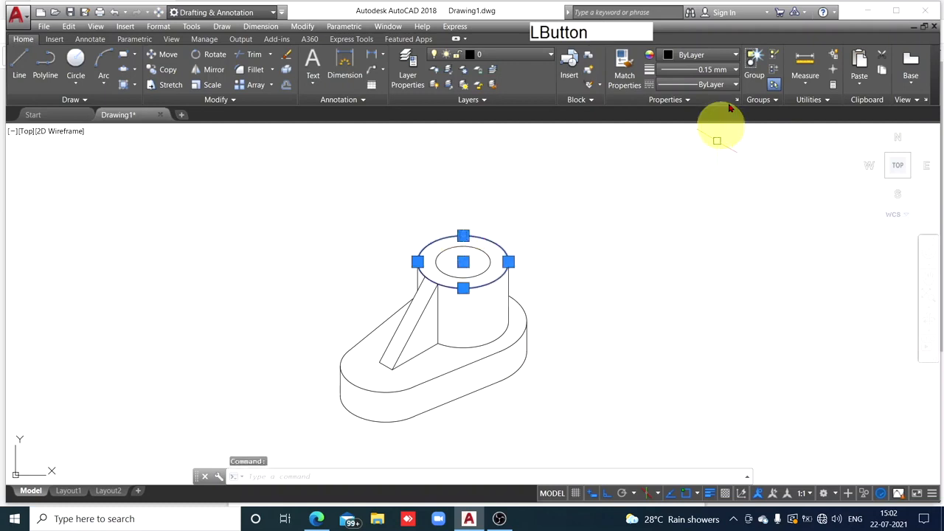
left_click(735, 70)
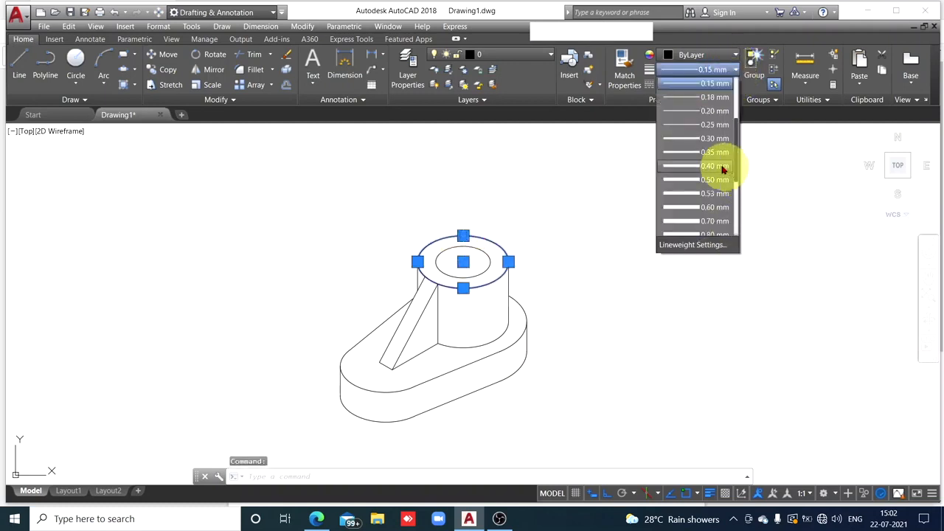
left_click(699, 152)
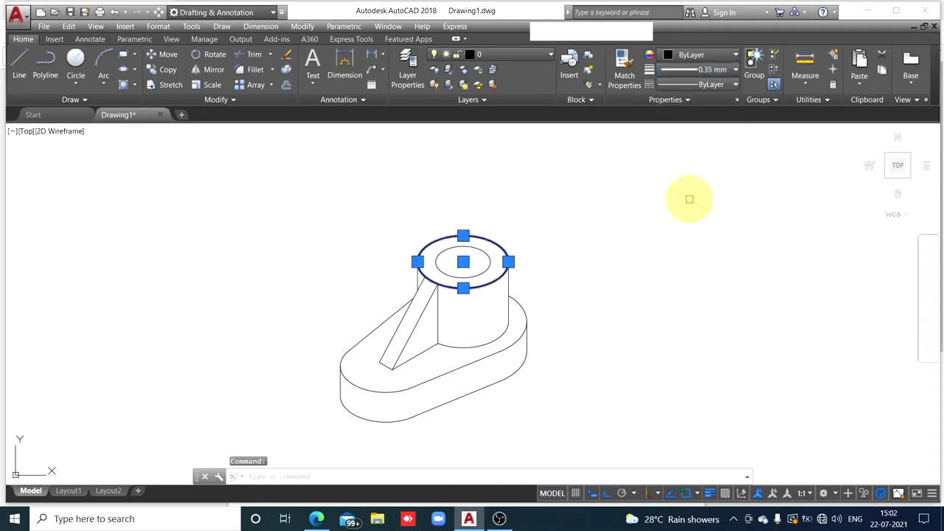
key("Escape")
key("Escape")
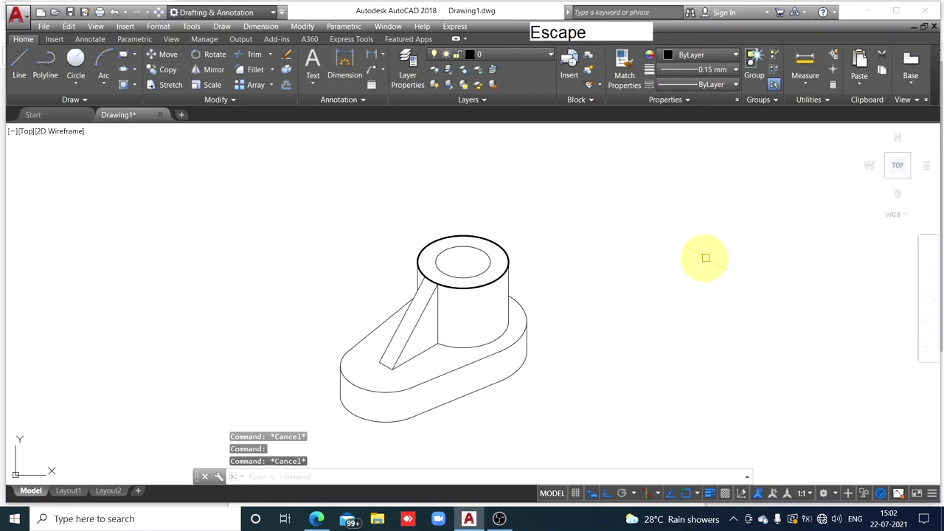
- Match the outer top ellipse's properties onto the bore ellipse, the rib's long edges, the boss's rib-side edge and the plate's rear straight edge
left_click(472, 240)
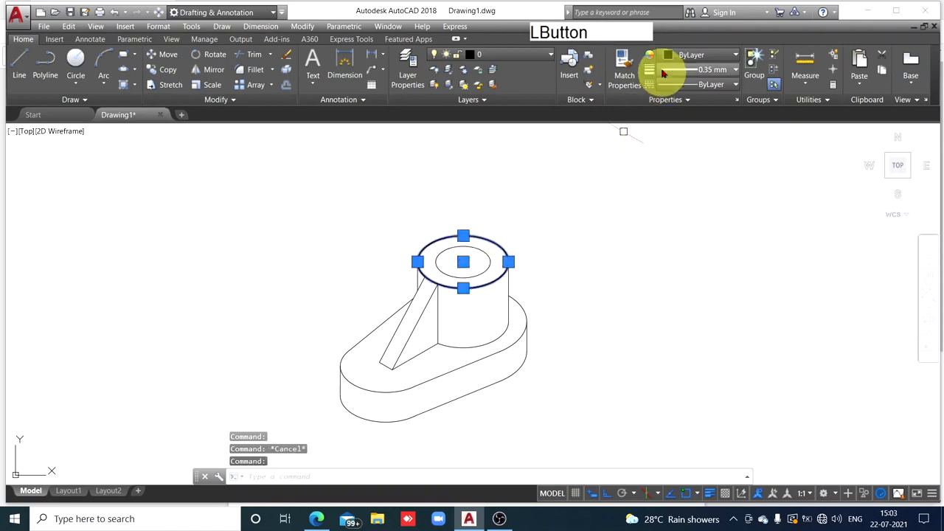
left_click(626, 70)
left_click(459, 269)
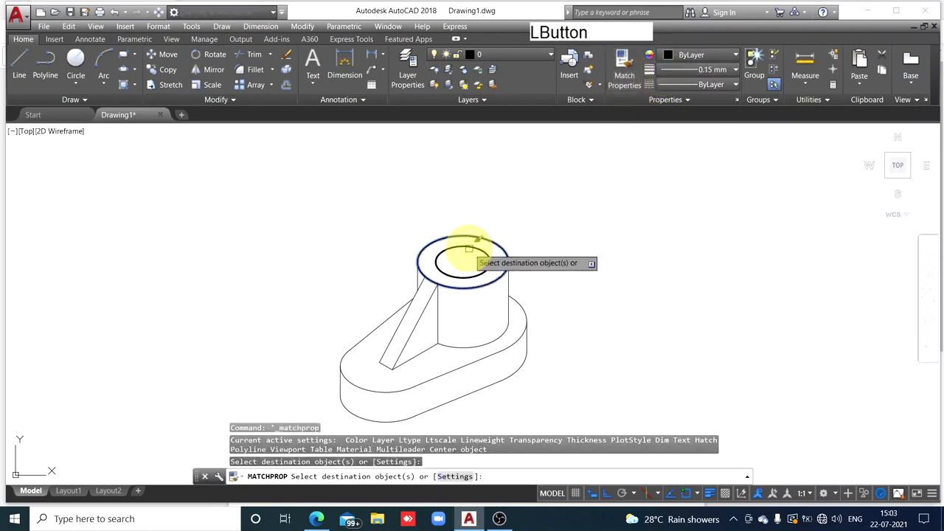
left_click(416, 284)
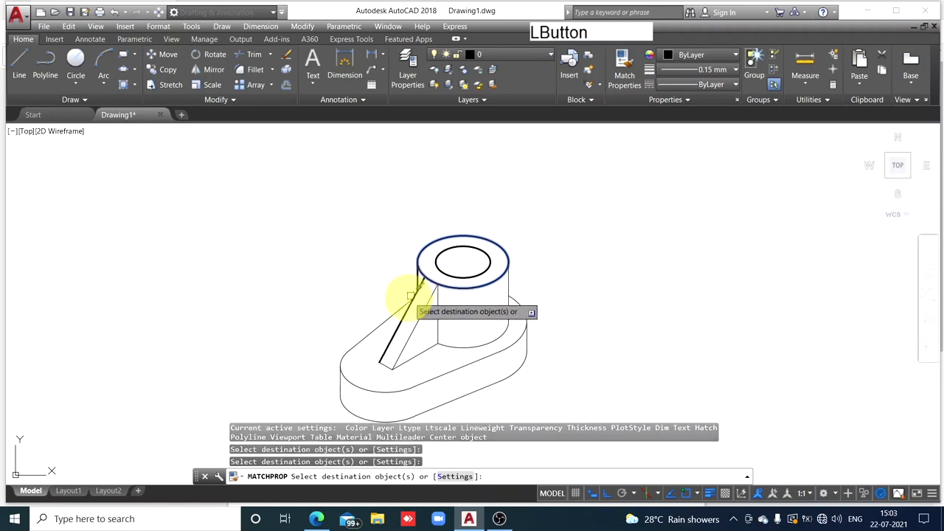
left_click(417, 295)
left_click(426, 305)
left_click(405, 358)
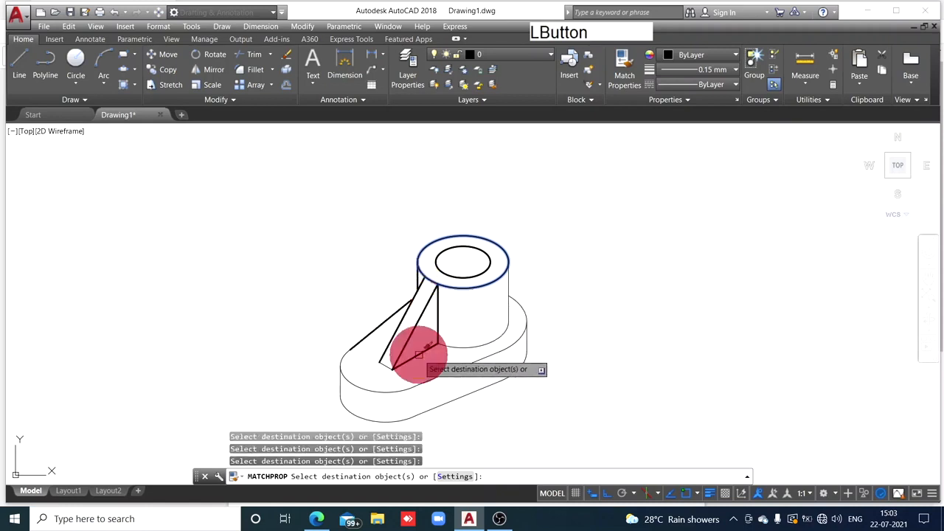
- Match the same properties onto the rib's end line, the boss's remaining edges and all remaining edges of the base plate
left_click(345, 361)
left_click(441, 374)
left_click(462, 344)
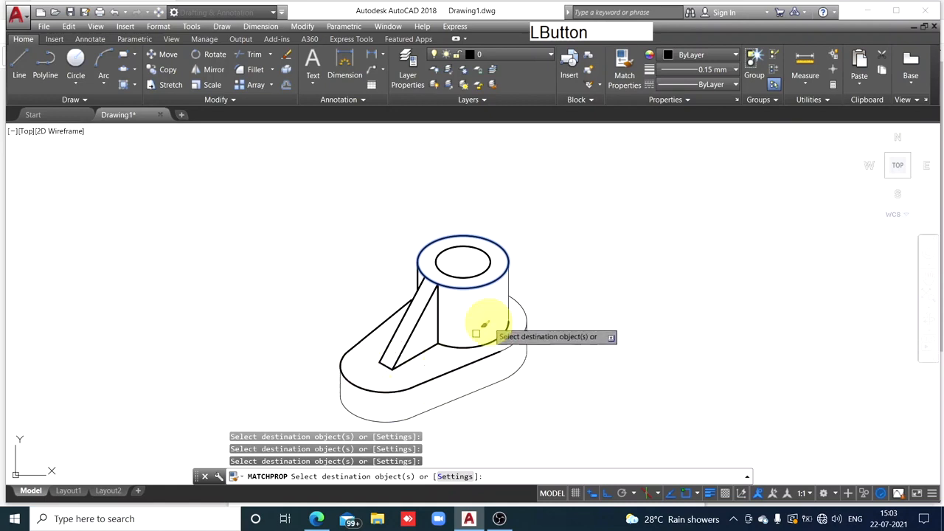
left_click(525, 316)
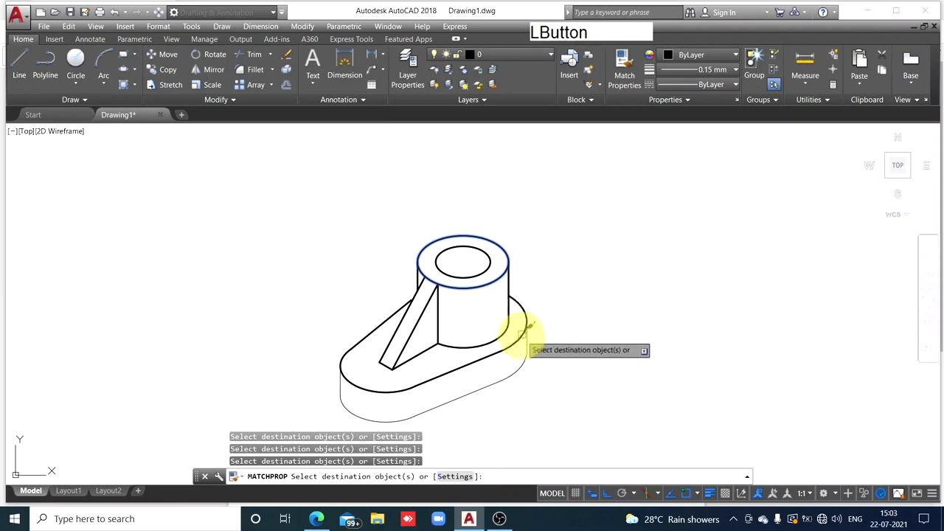
left_click(474, 387)
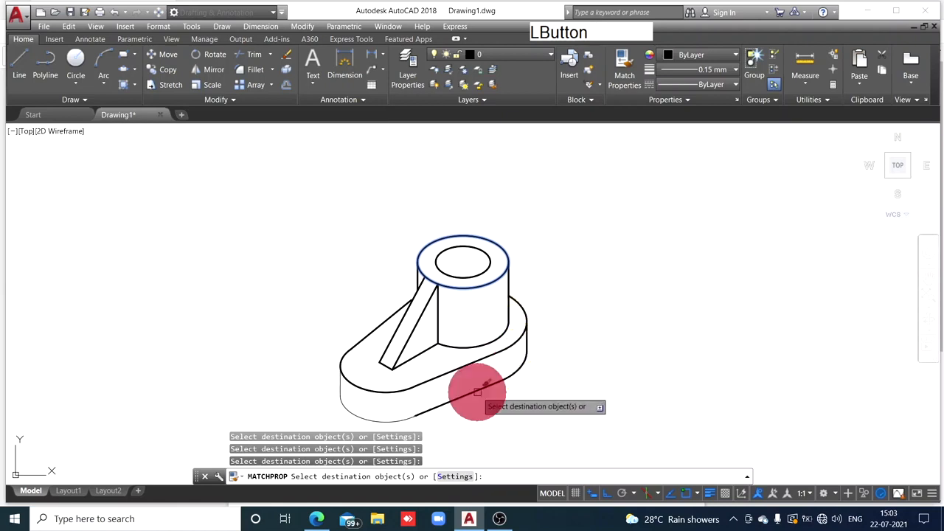
left_click(389, 419)
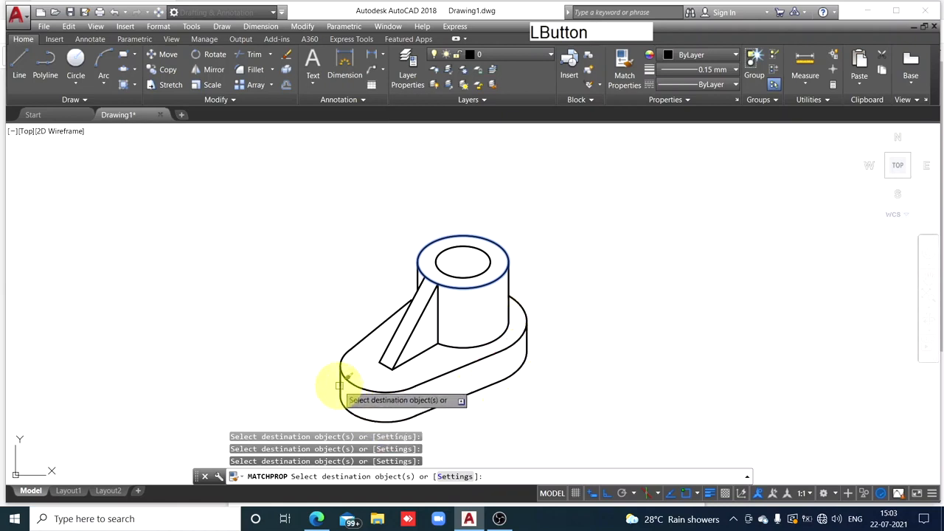
key("Escape")
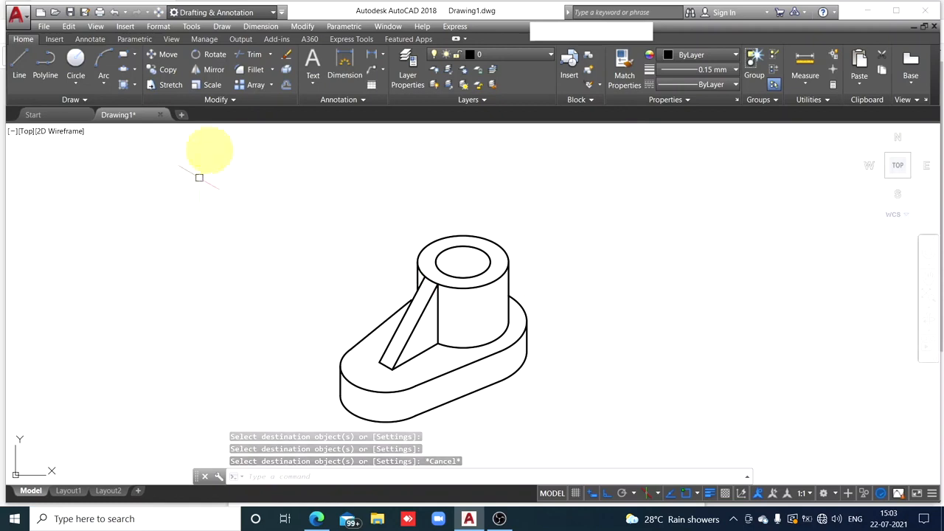
- Draw a line about 70 mm long in isoplane Top through the bore's centre along the 30° axis, extending past the boss on both sides
left_click(21, 79)
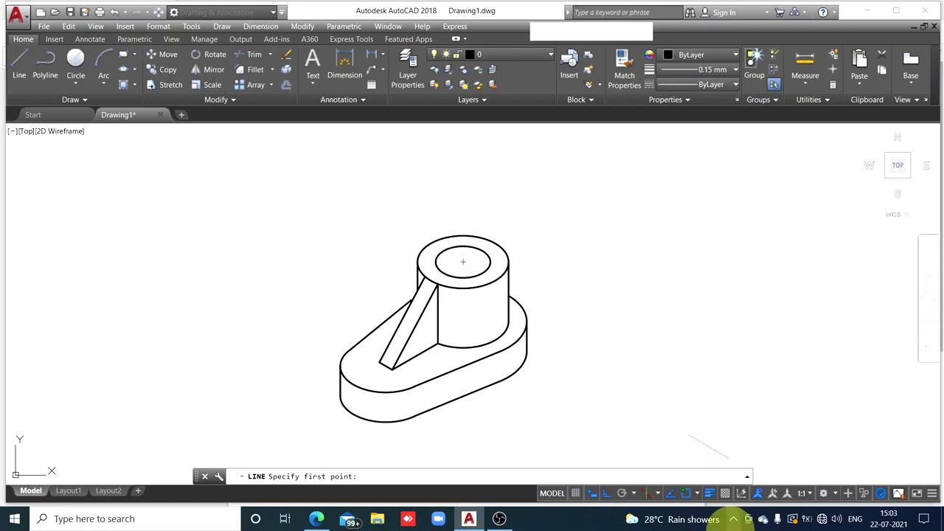
left_click(659, 494)
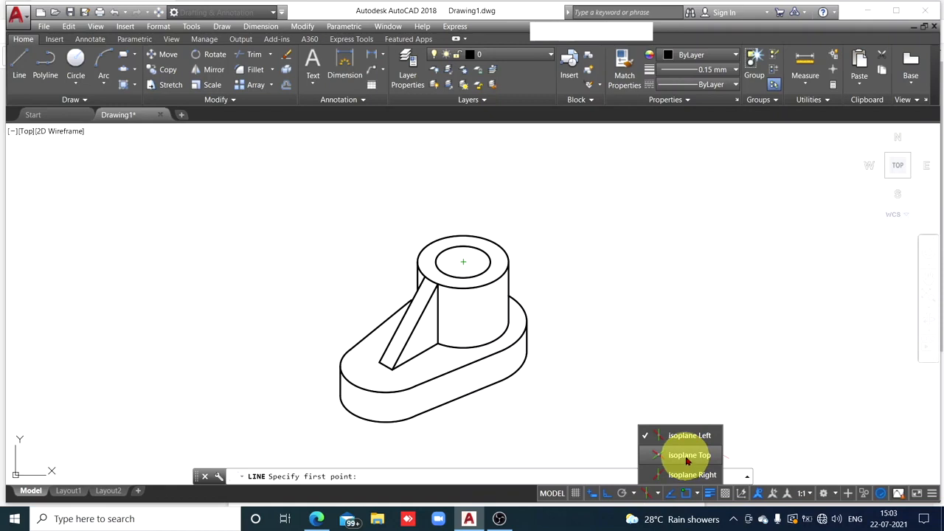
left_click(686, 457)
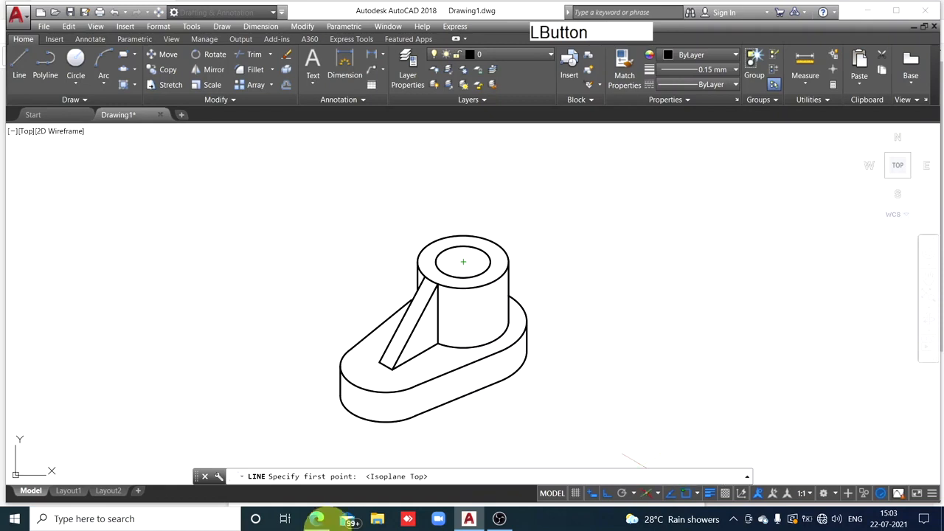
left_click(28, 78)
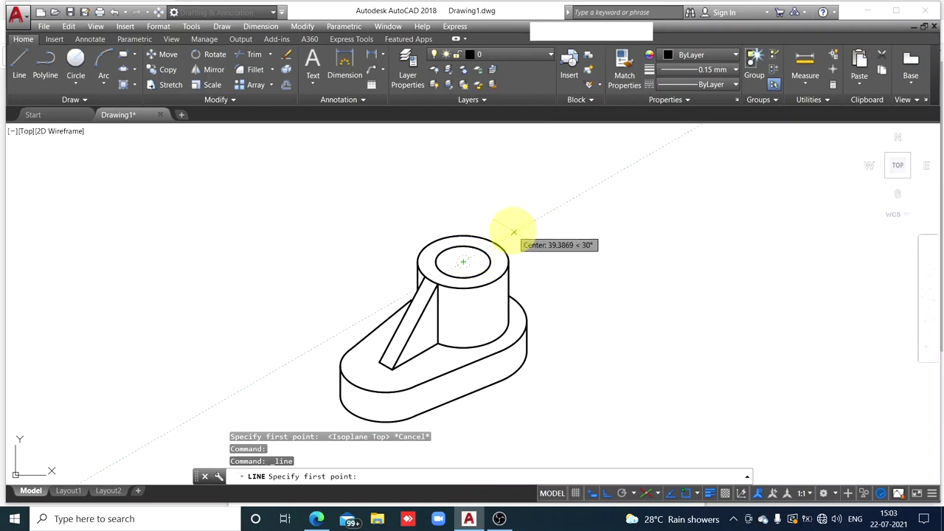
left_click(514, 233)
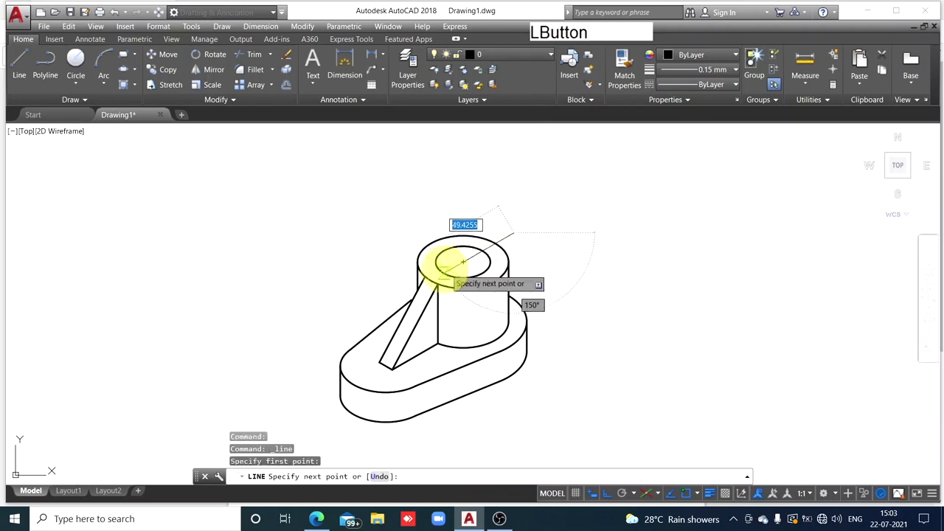
scroll(422, 283, "up", 5)
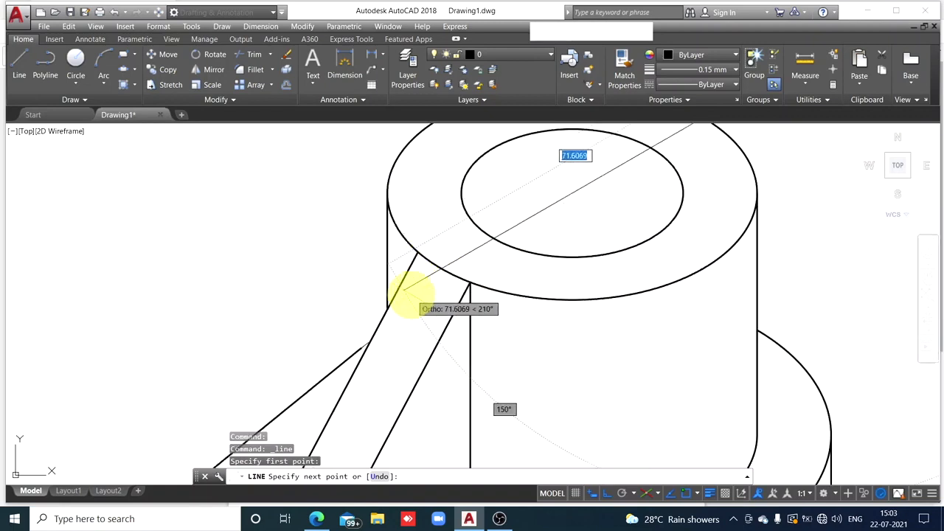
left_click(413, 285)
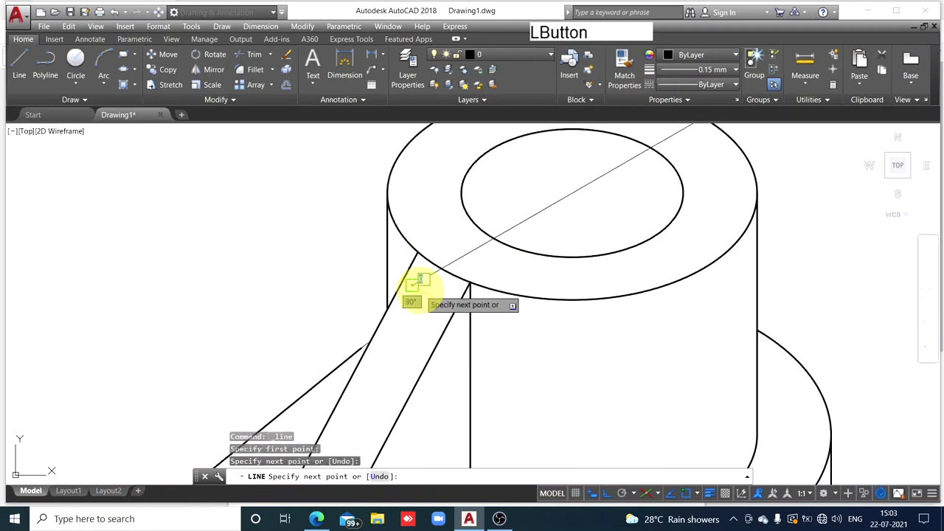
key("Escape")
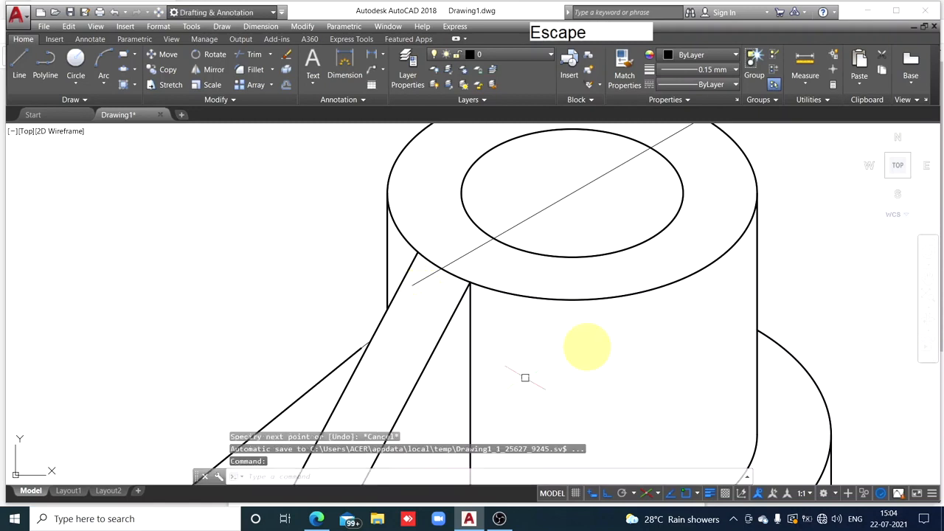
- Load the CENTER linetype from acadiso.lin into the drawing
left_click(530, 218)
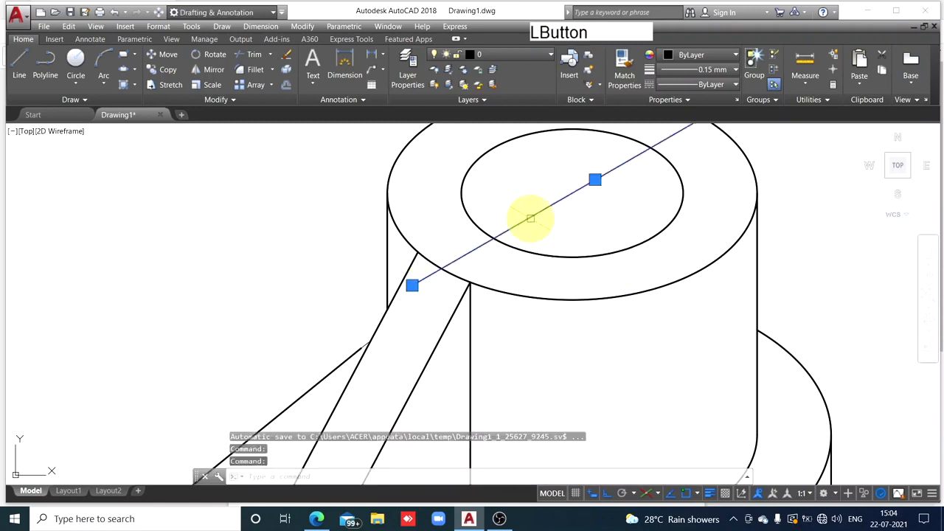
left_click(735, 84)
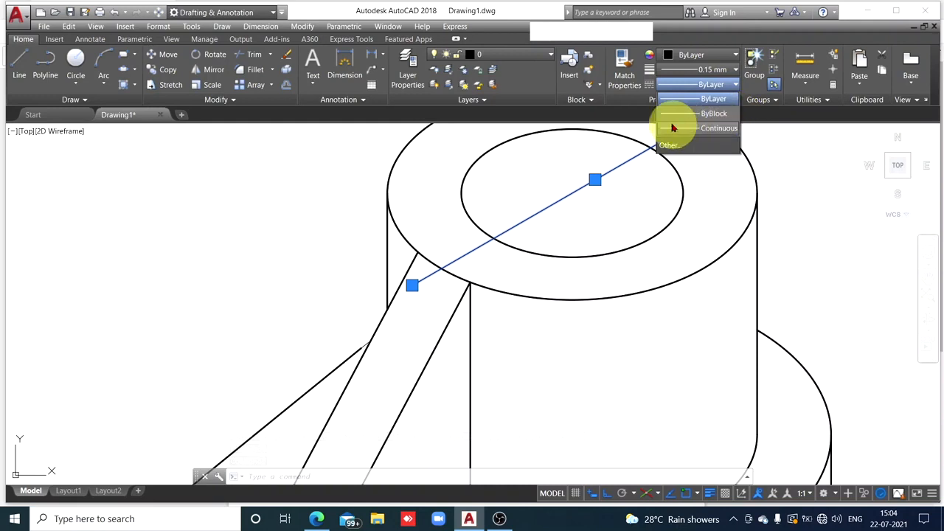
key("Escape")
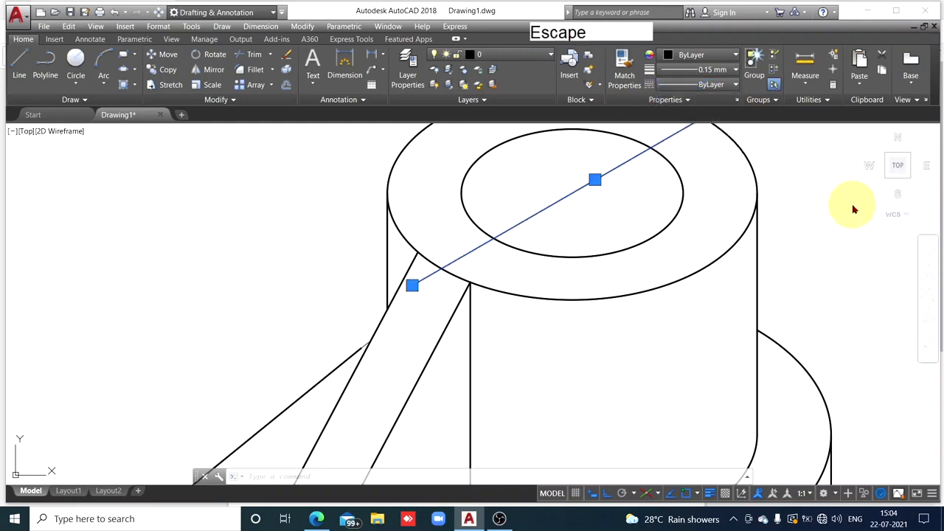
left_click(735, 85)
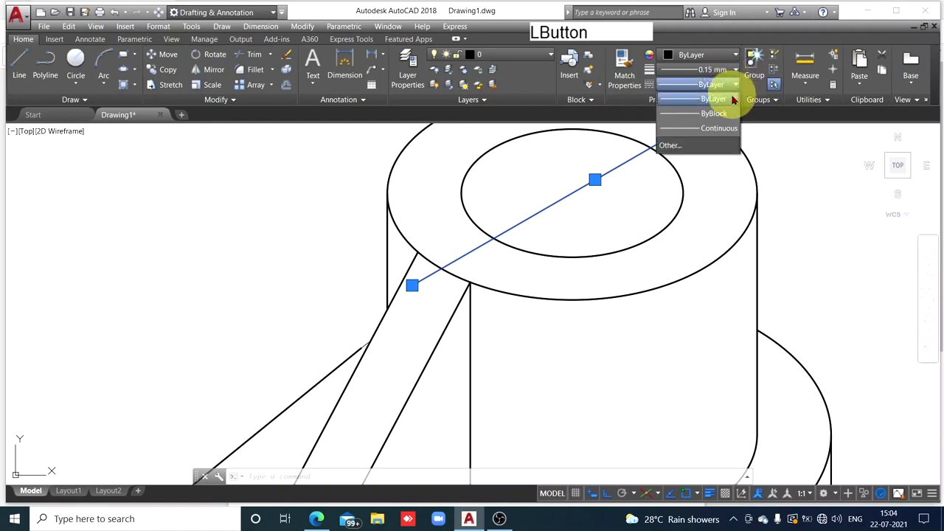
left_click(669, 145)
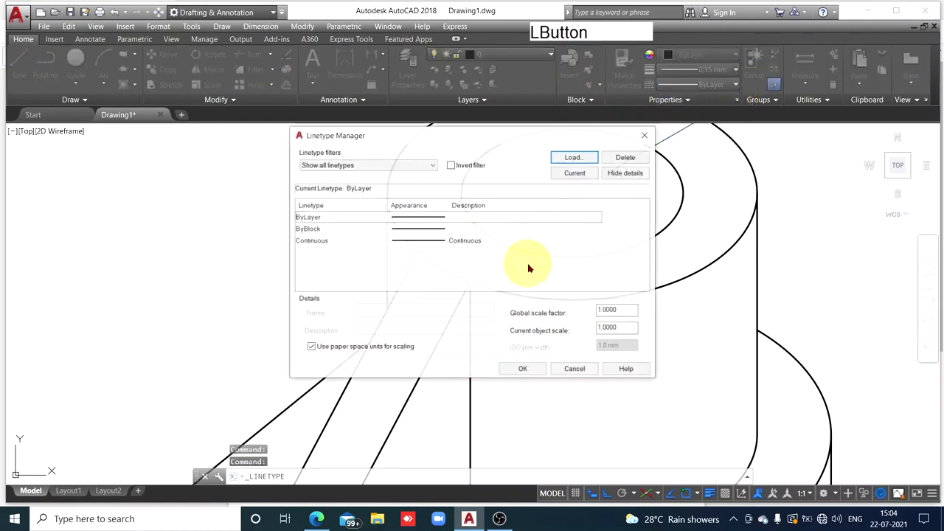
left_click(588, 157)
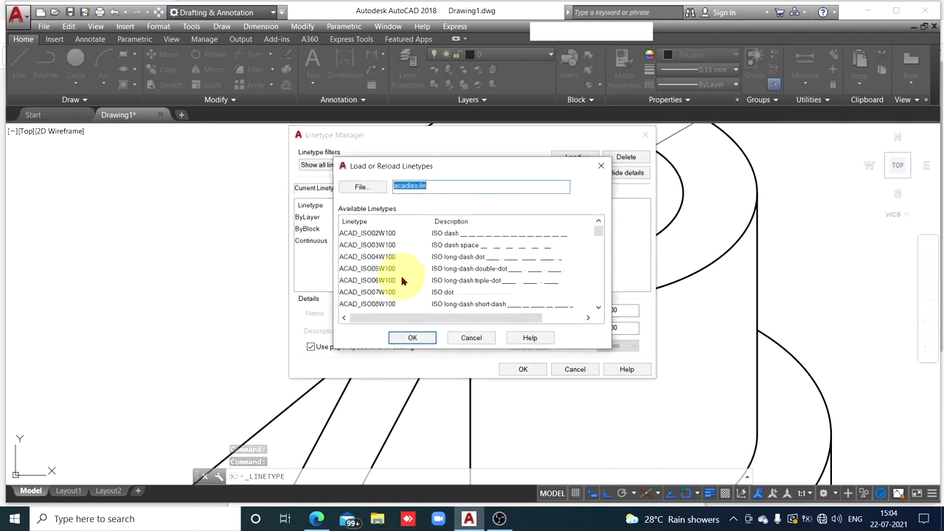
scroll(401, 277, "down", 5)
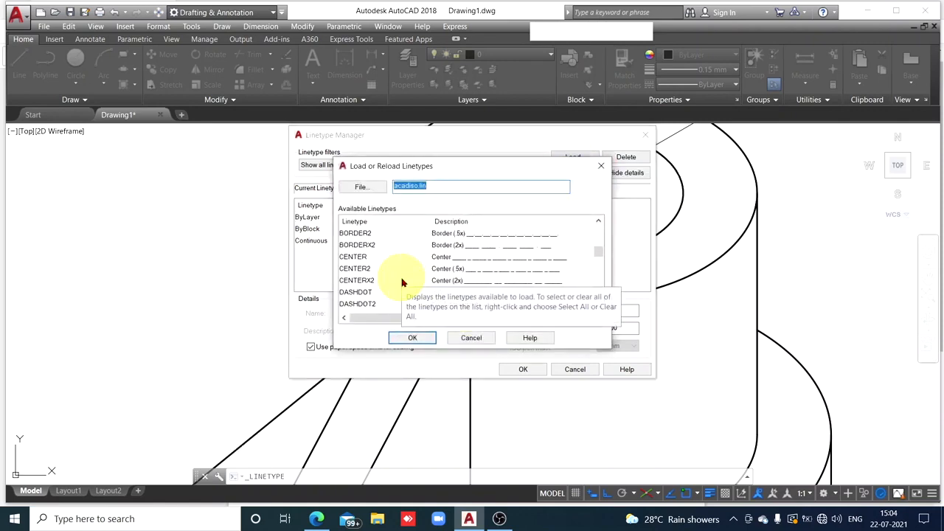
left_click(480, 235)
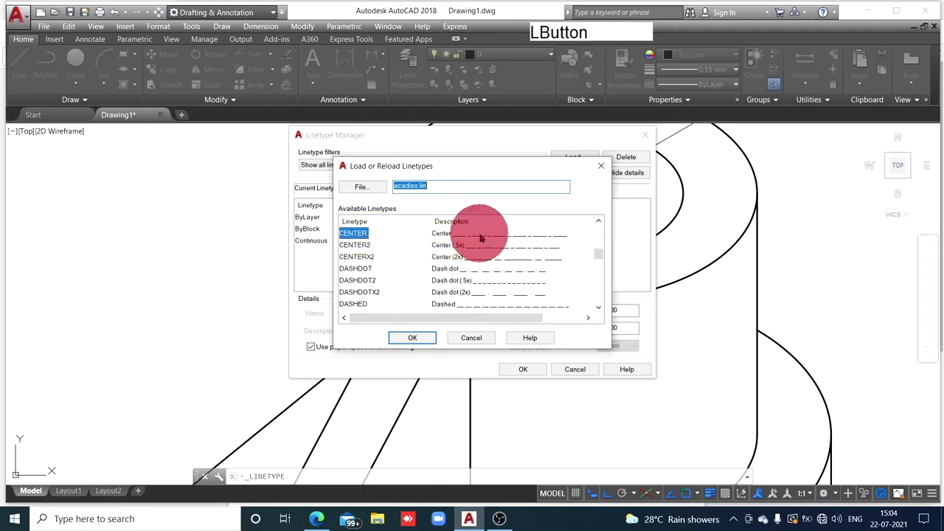
left_click(412, 337)
left_click(522, 367)
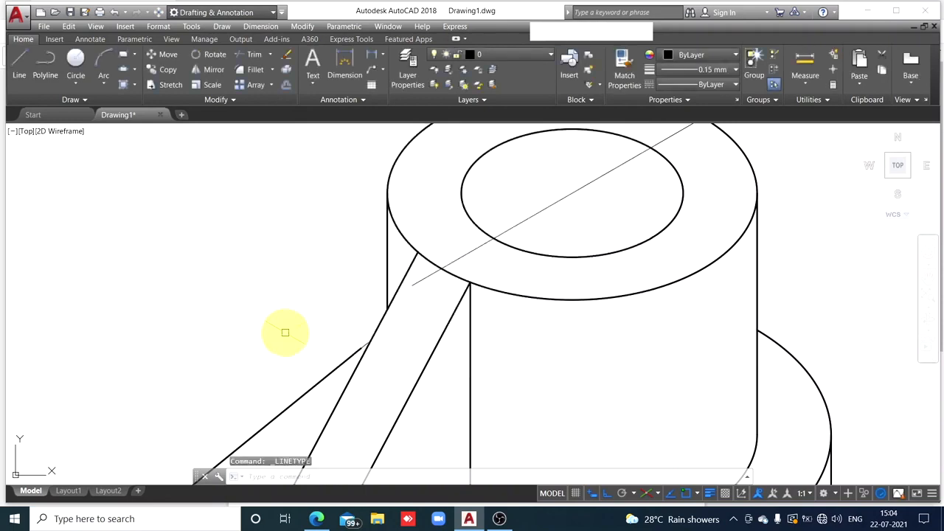
- Assign the CENTER linetype to the line across the boss's top face
left_click(554, 203)
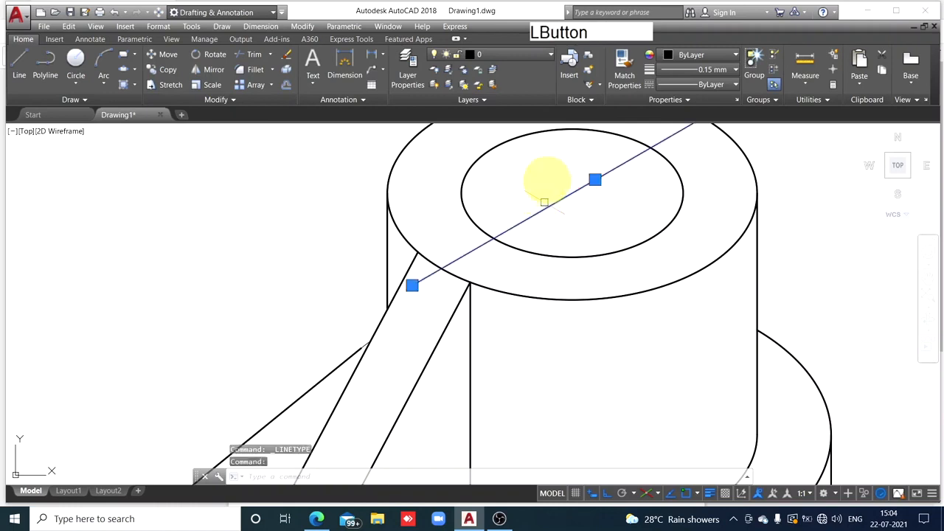
left_click(731, 84)
left_click(716, 129)
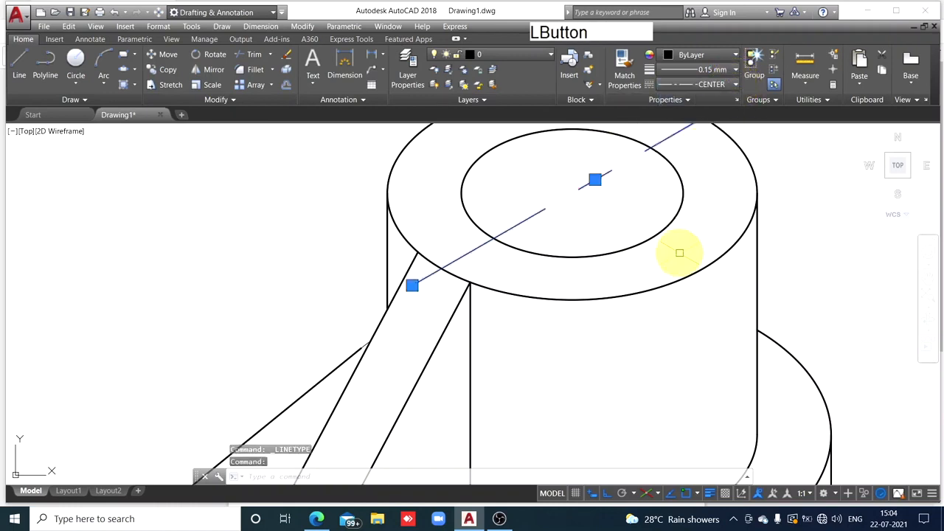
scroll(678, 251, "down", 5)
key("ctrl+z")
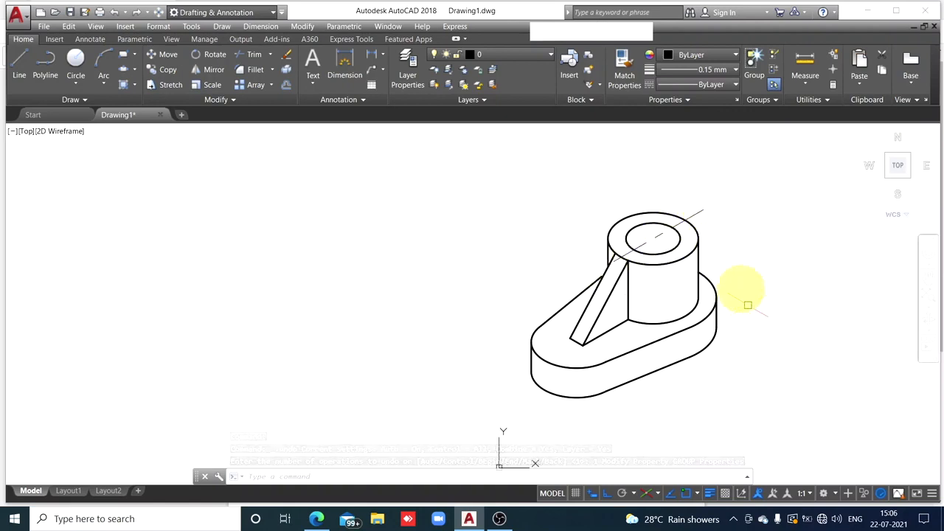
- Set the linetype scale of the centre line across the boss's top face to 0.5
left_click(697, 214)
mouse_move(701, 219)
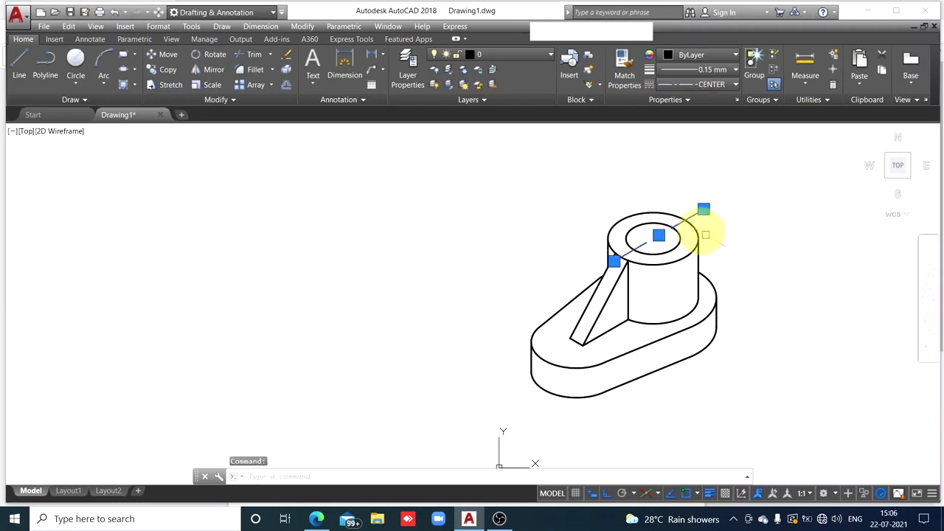
right_click(691, 218)
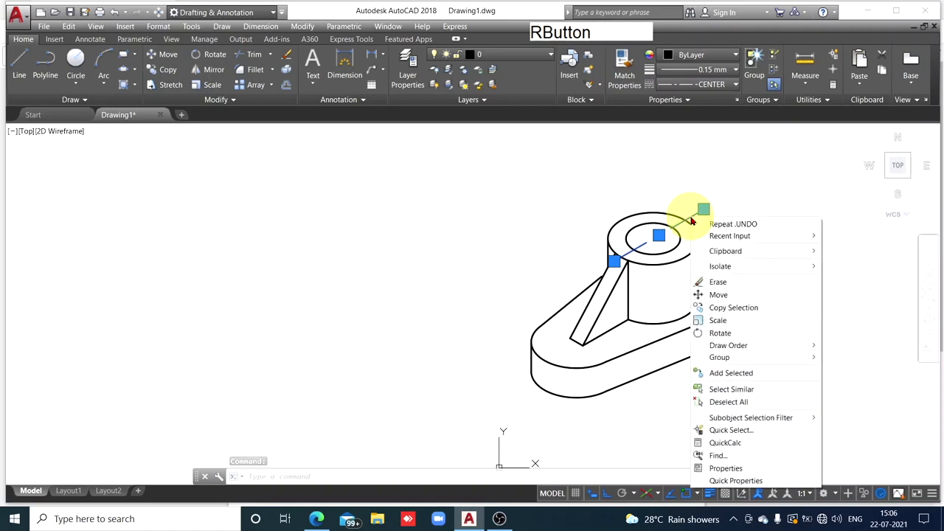
left_click(744, 469)
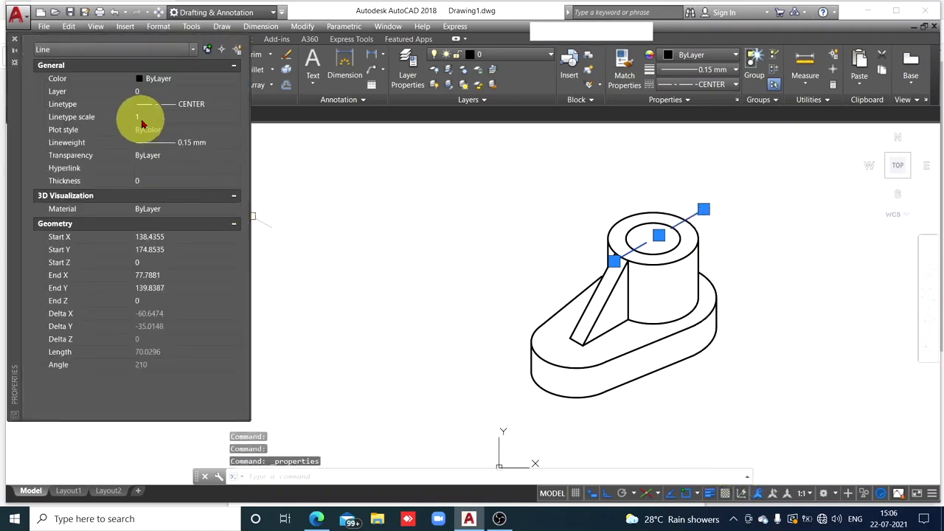
left_click(141, 118)
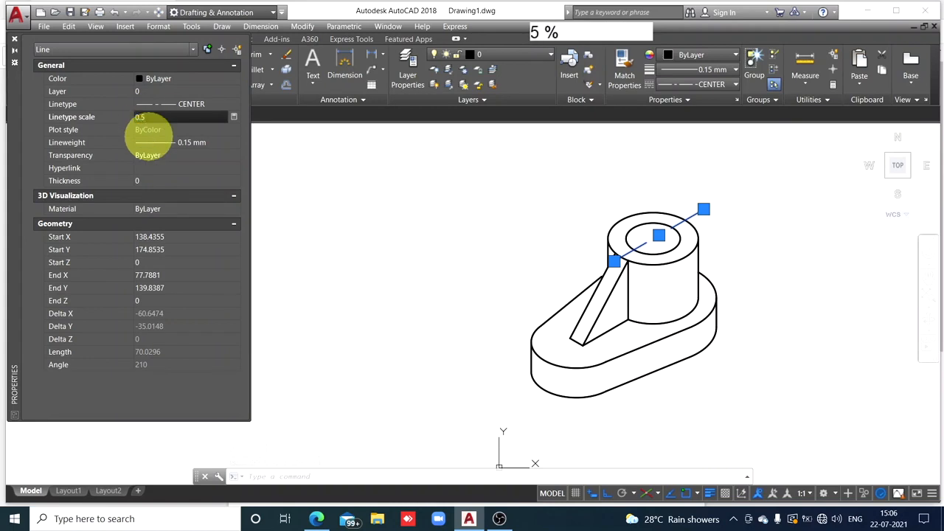
left_click(14, 40)
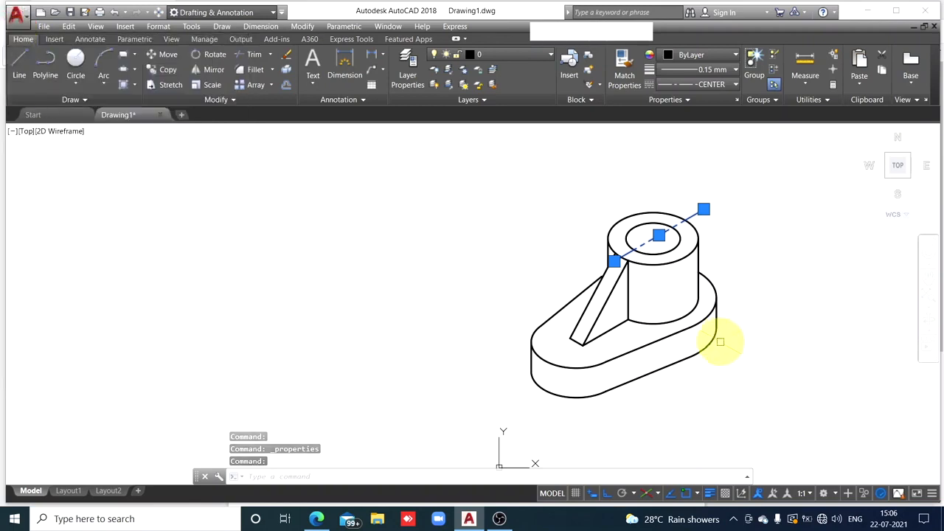
key("Escape")
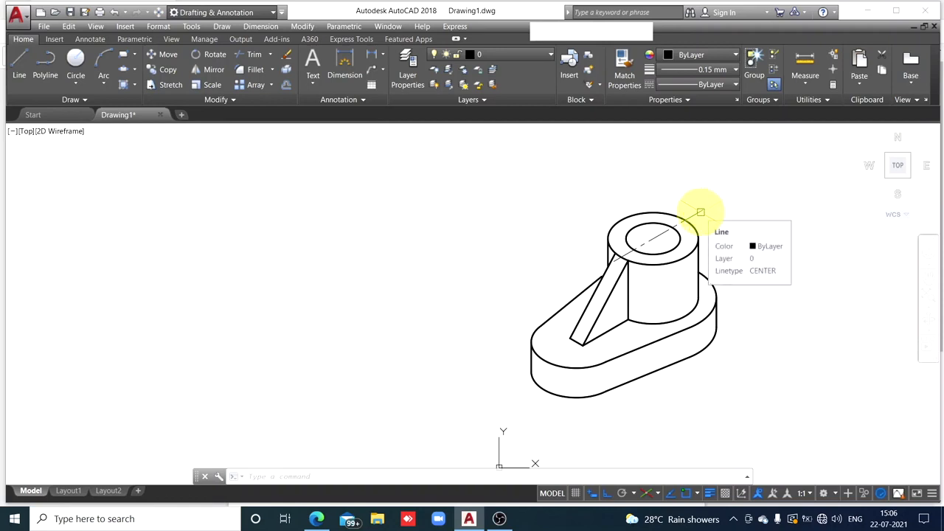
- Set the linetype scale of the boss's top-face centre line to 0.3 and deselect it
left_click(700, 213)
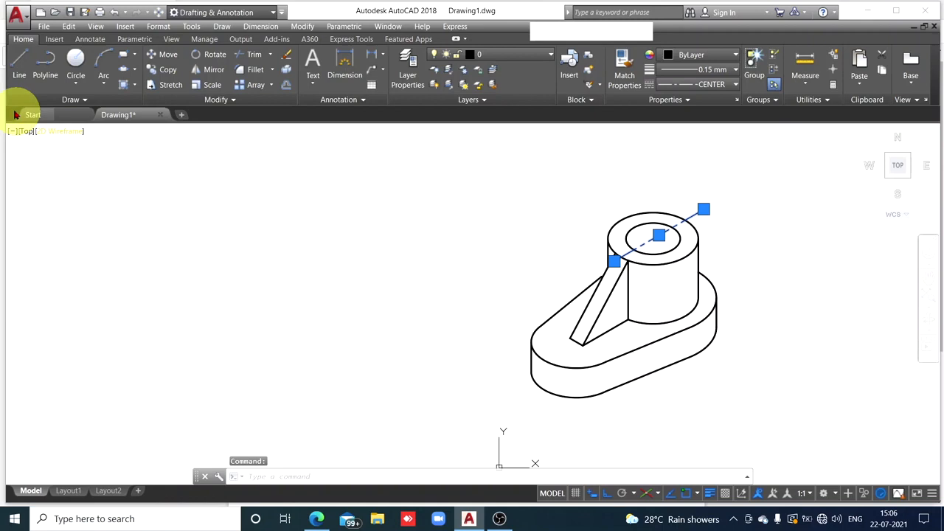
right_click(708, 216)
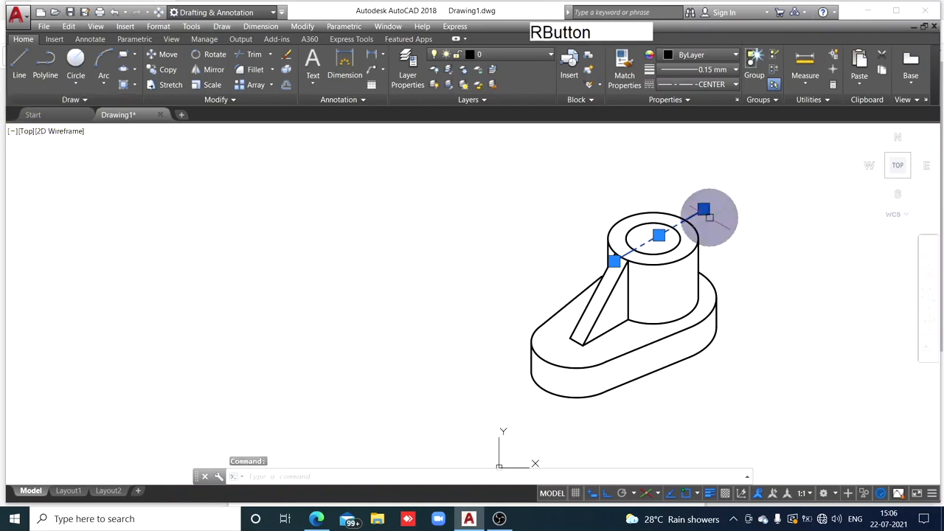
left_click(756, 472)
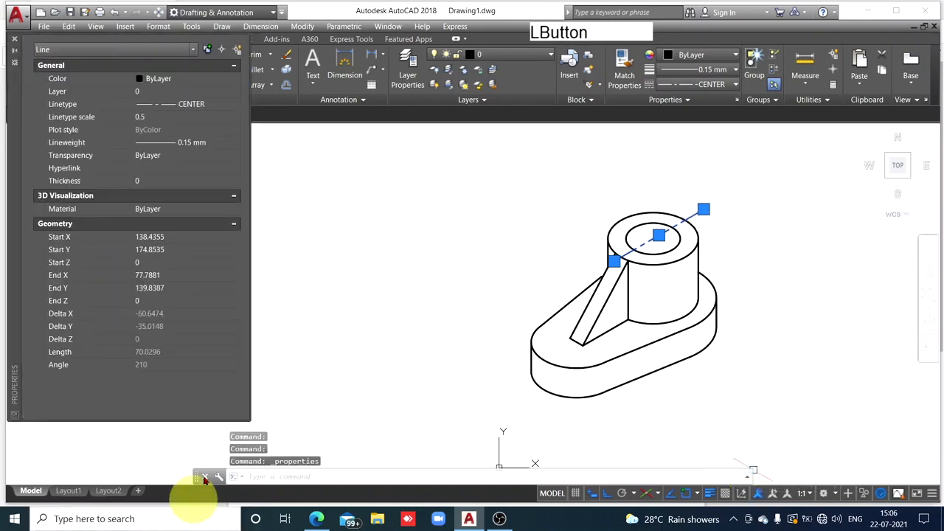
left_click(140, 117)
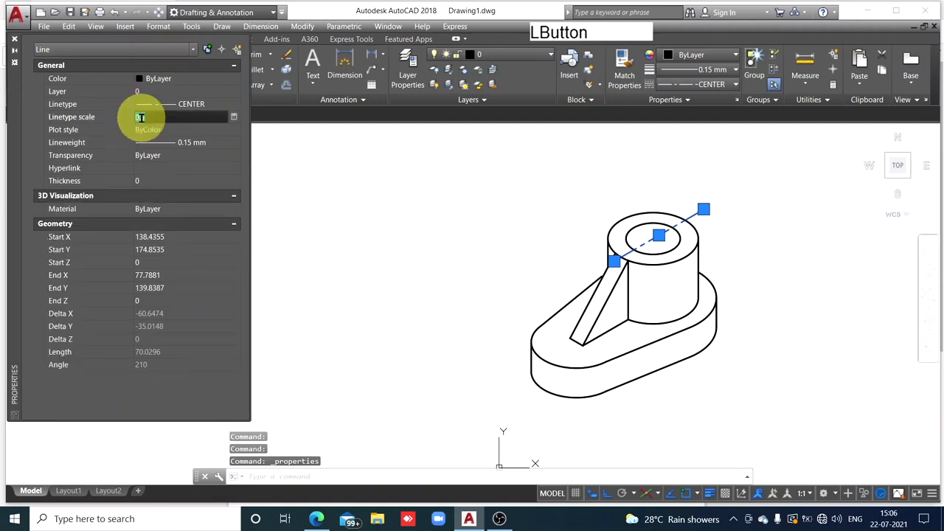
type("0.")
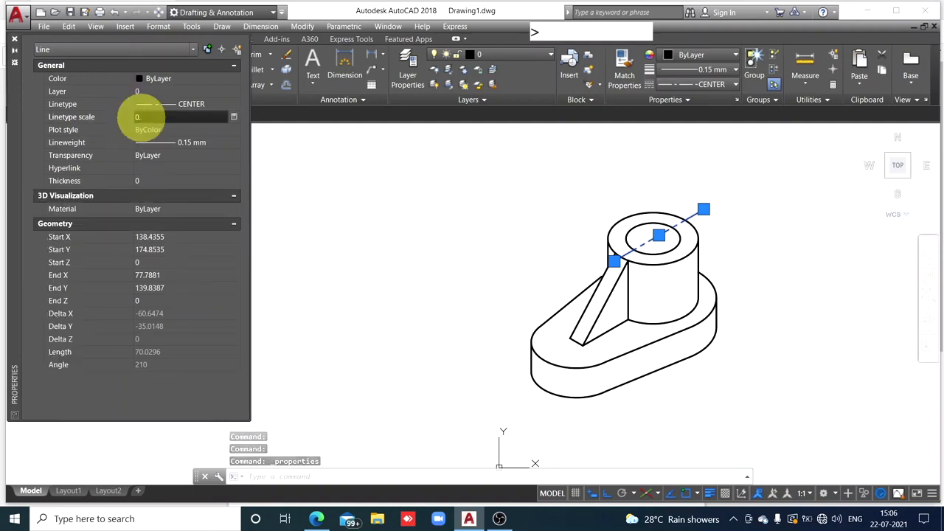
type("3")
key("Return")
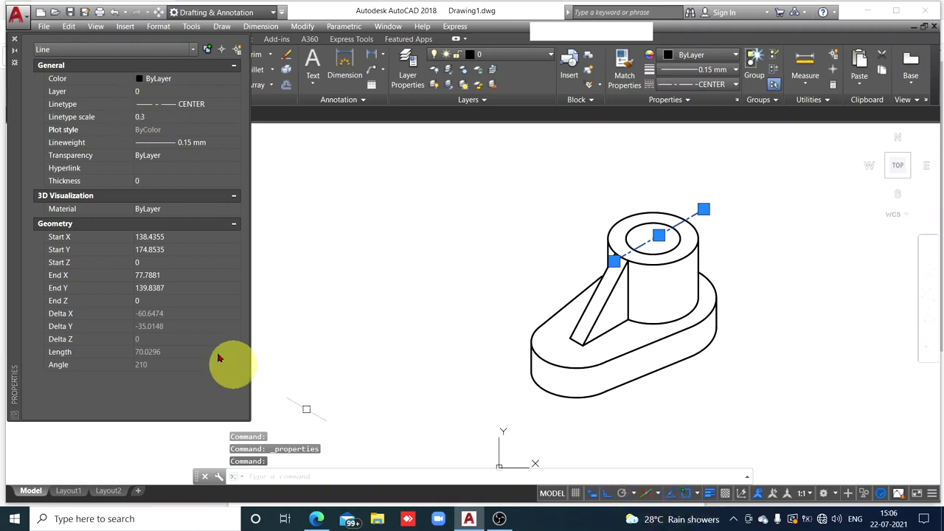
left_click(14, 38)
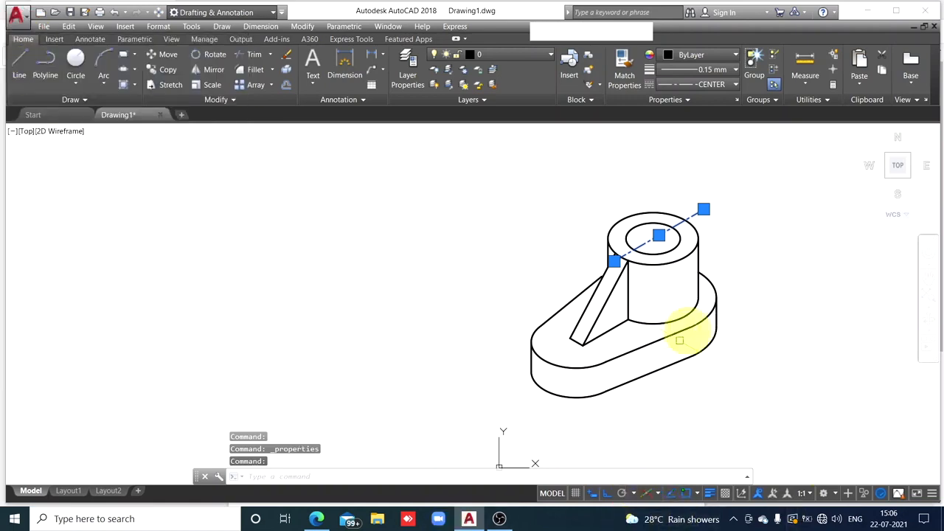
left_click(832, 233)
key("Escape")
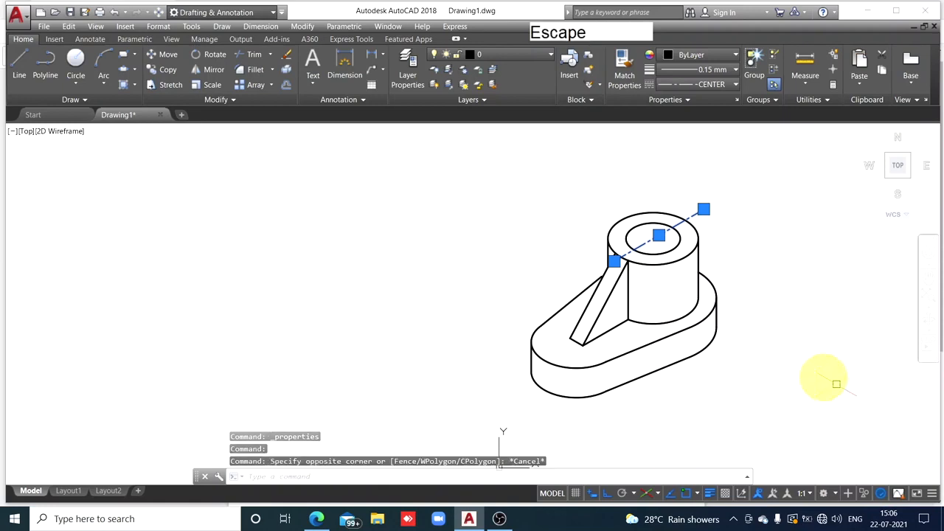
key("Escape")
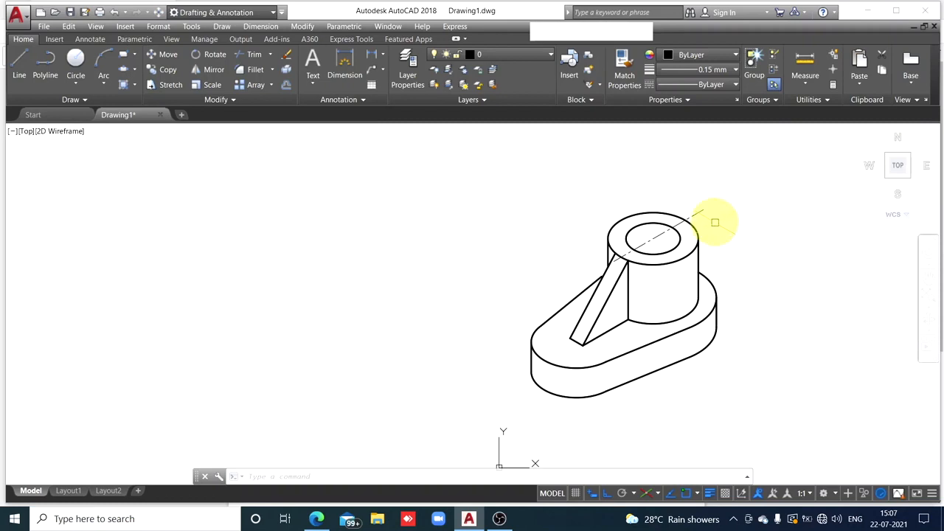
- Draw a line about 61 mm long through the bore's centre along the 330° axis, crossing the existing centre line
left_click(22, 74)
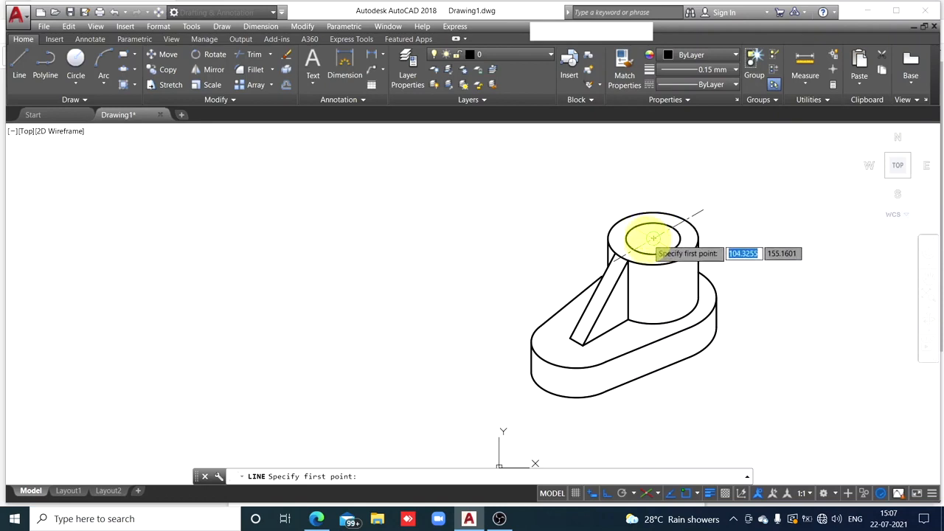
scroll(653, 237, "up", 3)
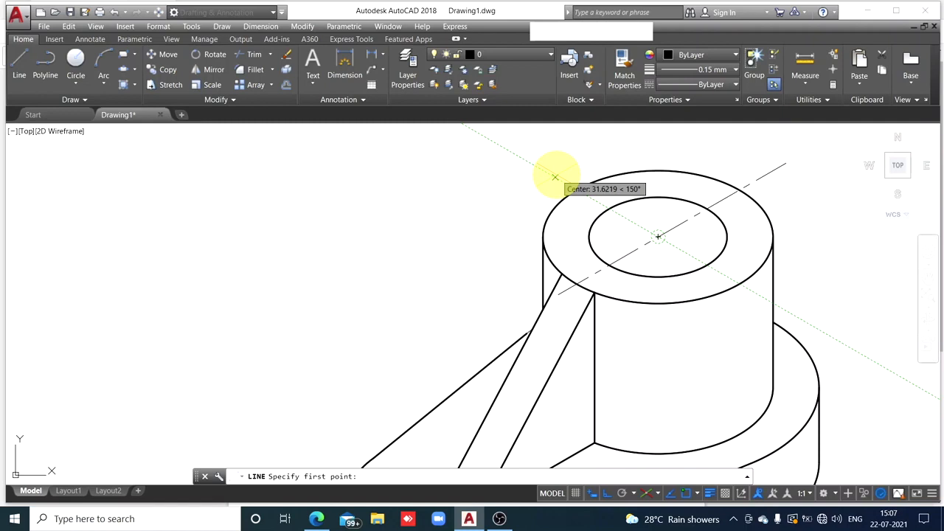
left_click(555, 177)
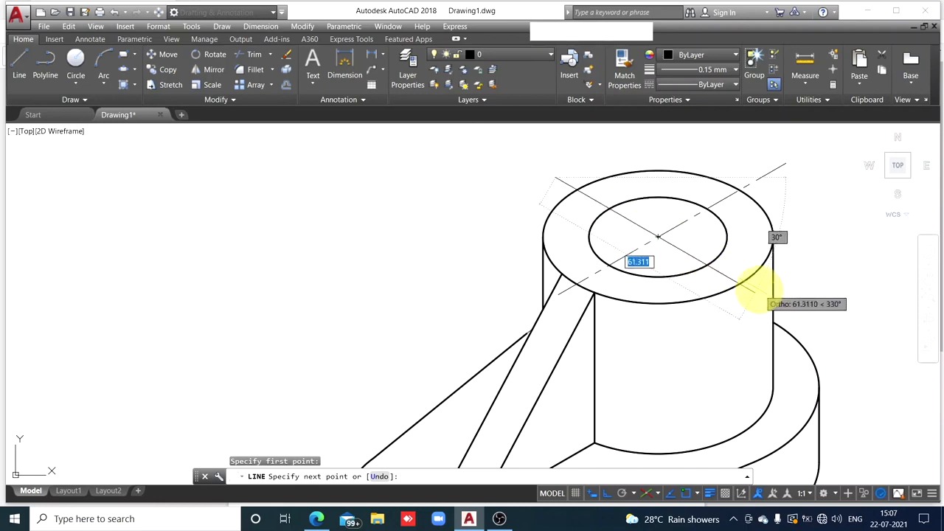
left_click(753, 289)
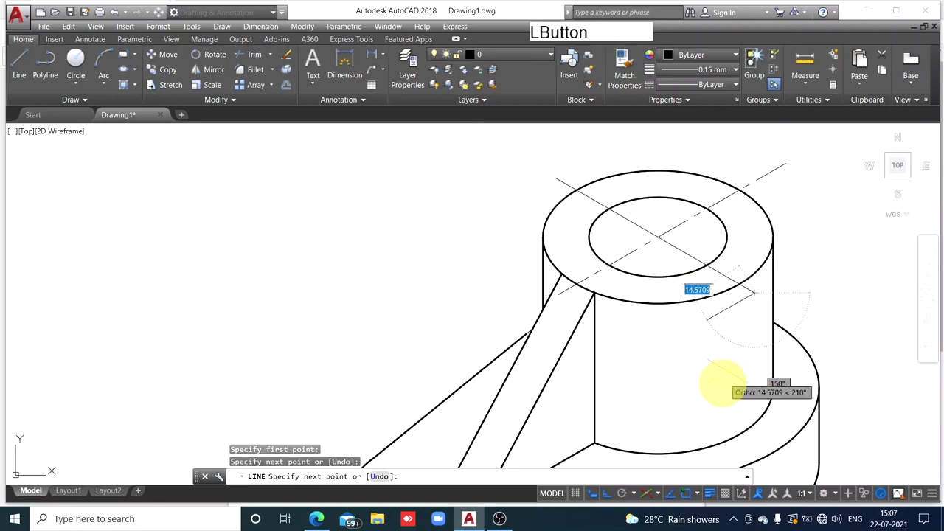
key("Escape")
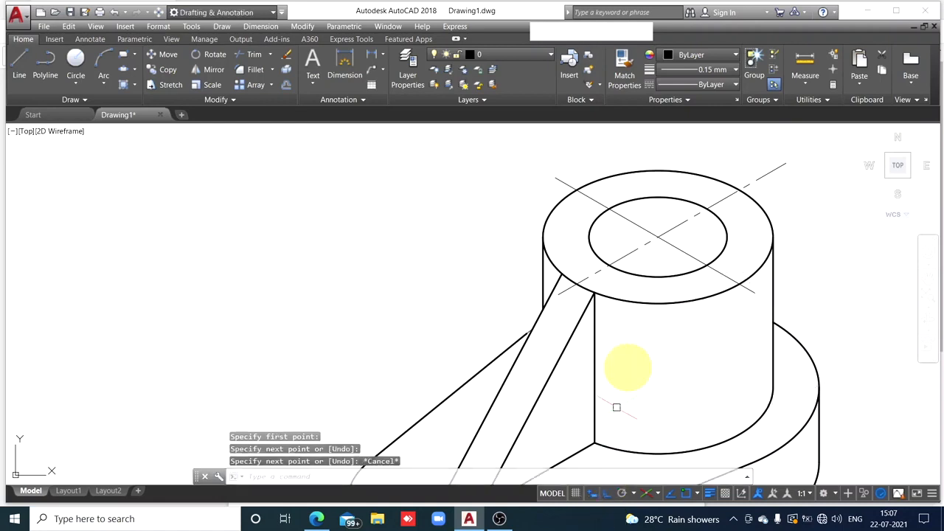
- Match the existing centre line's properties onto the new crossing line on the boss's top face
left_click(774, 171)
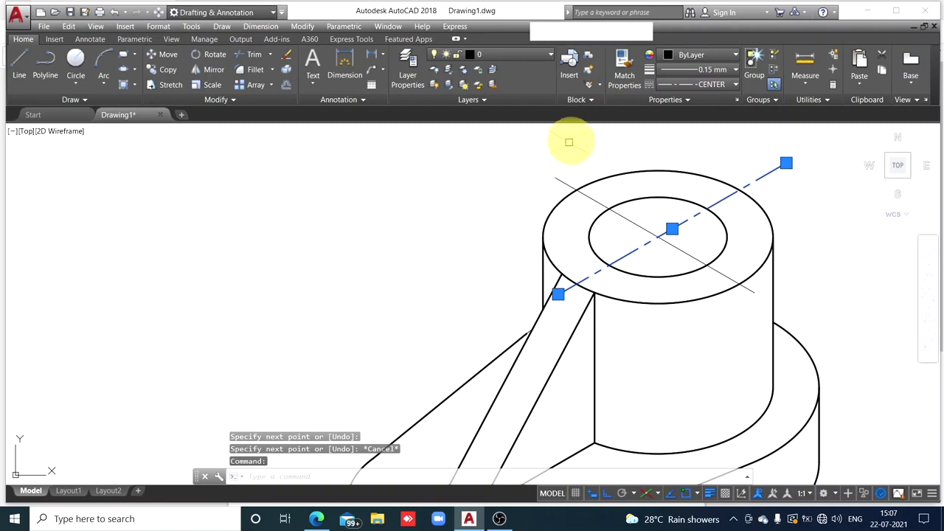
left_click(624, 77)
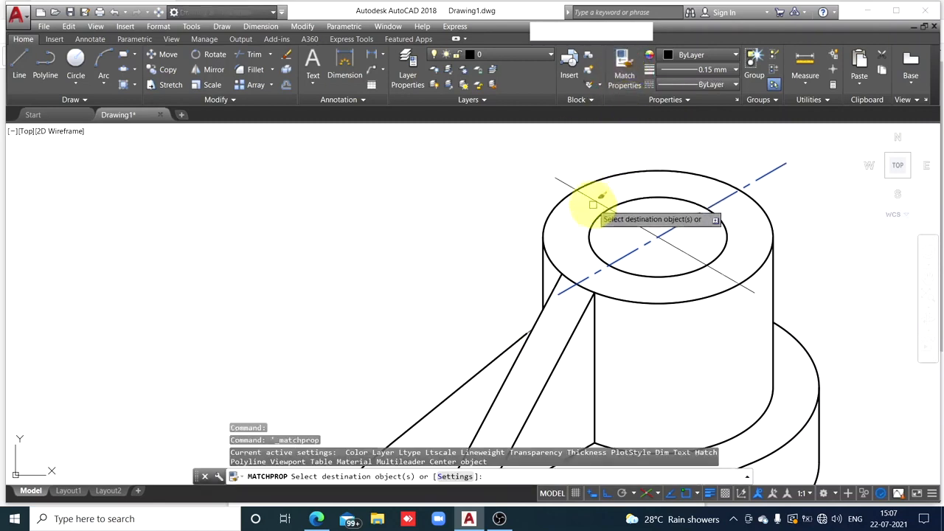
key("Escape")
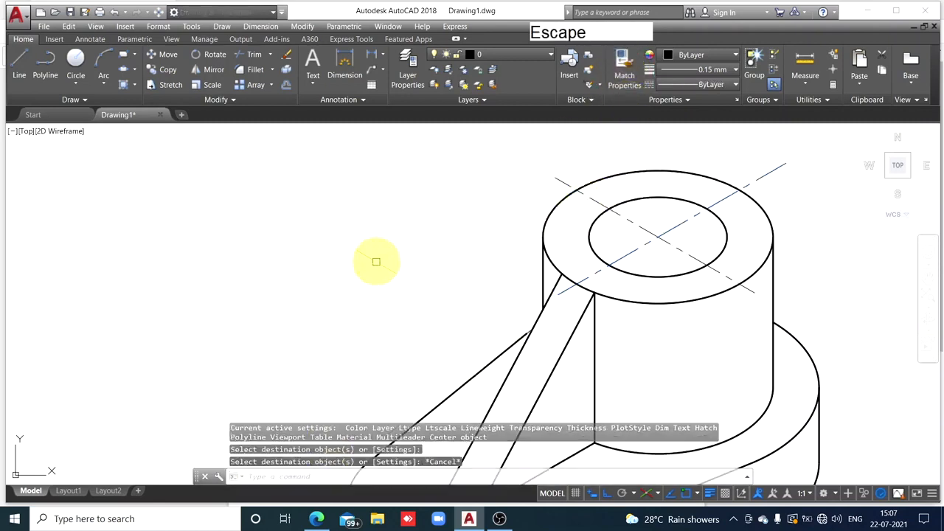
- Draw a vertical line in isoplane Left from just above the centre-line intersection down to just above the boss's lower front edge
scroll(360, 221, "down", 2)
mouse_move(611, 326)
middle_mouse_down()
mouse_move(802, 370)
mouse_move(727, 347)
mouse_move(617, 261)
middle_mouse_up()
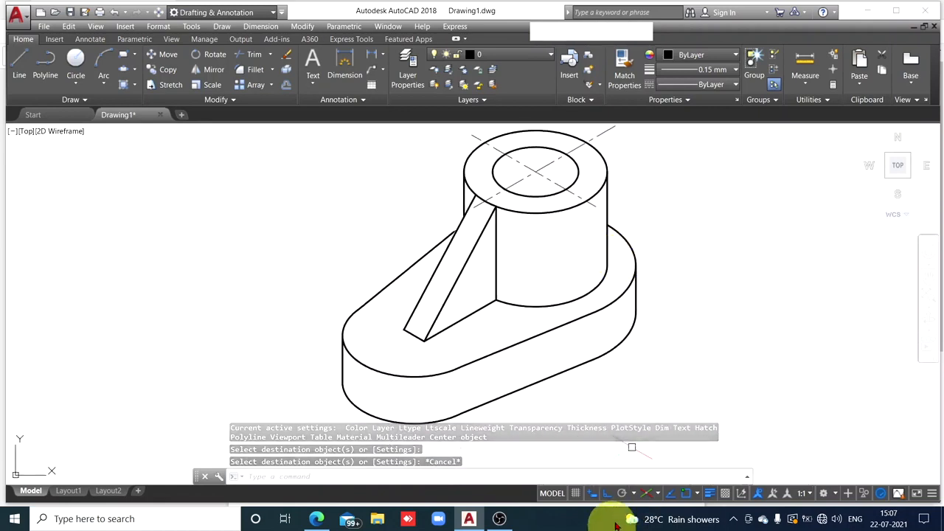
left_click(19, 77)
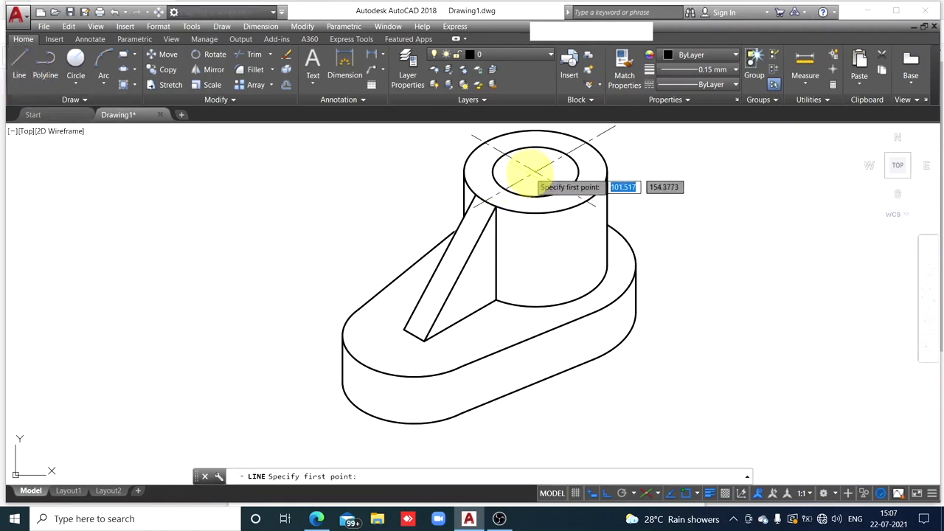
scroll(533, 170, "up", 4)
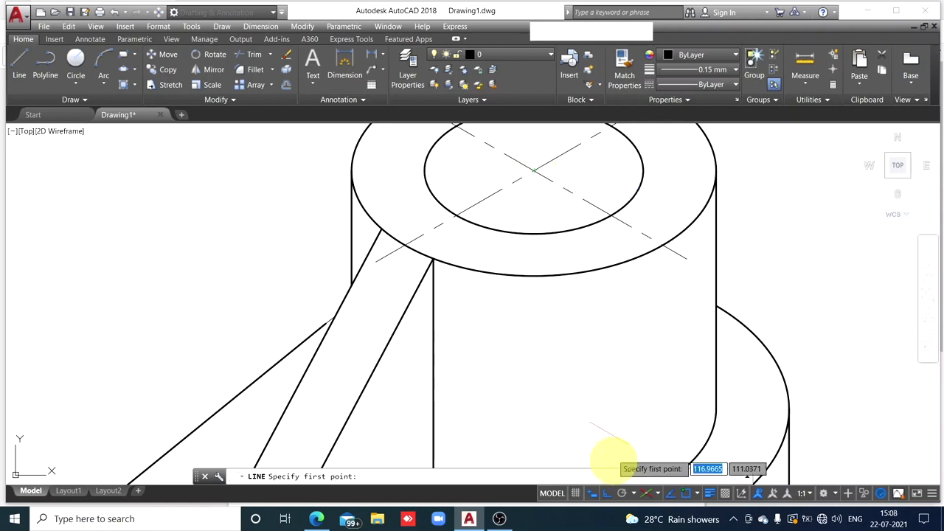
left_click(658, 494)
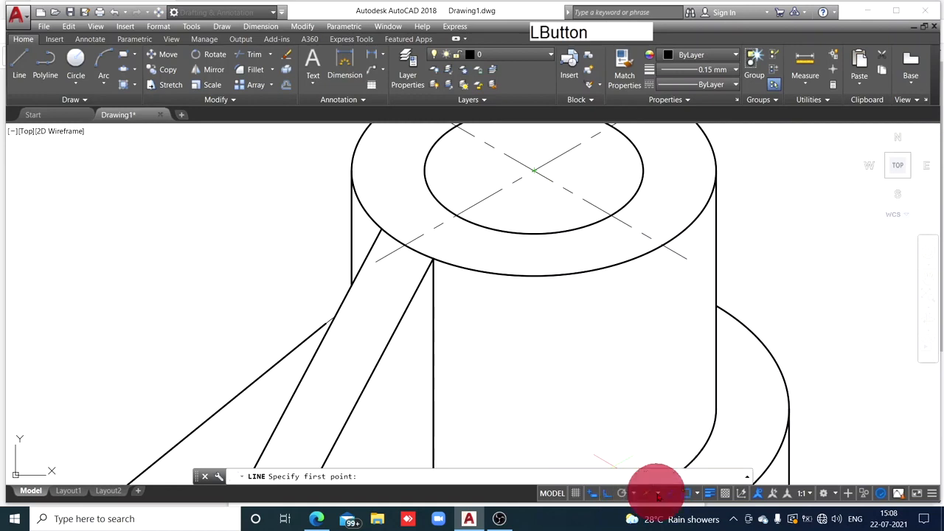
left_click(677, 436)
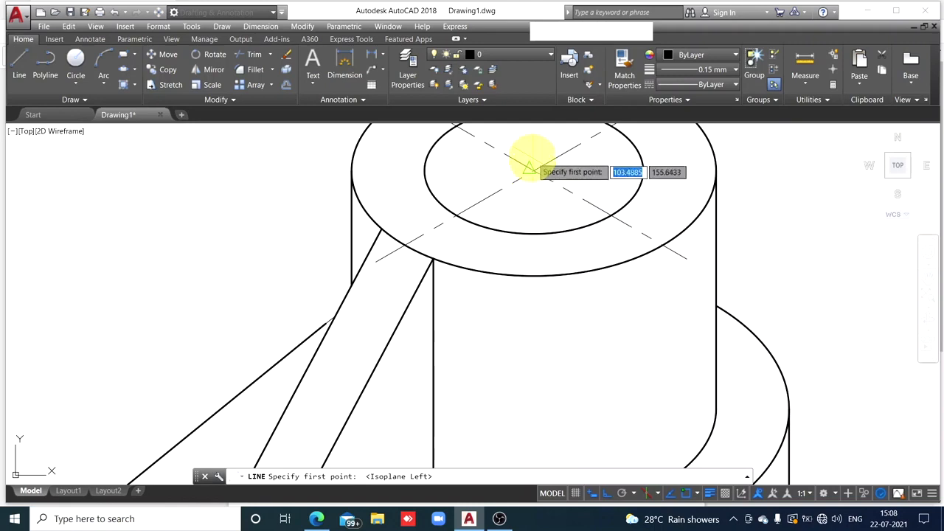
scroll(532, 171, "up", 2)
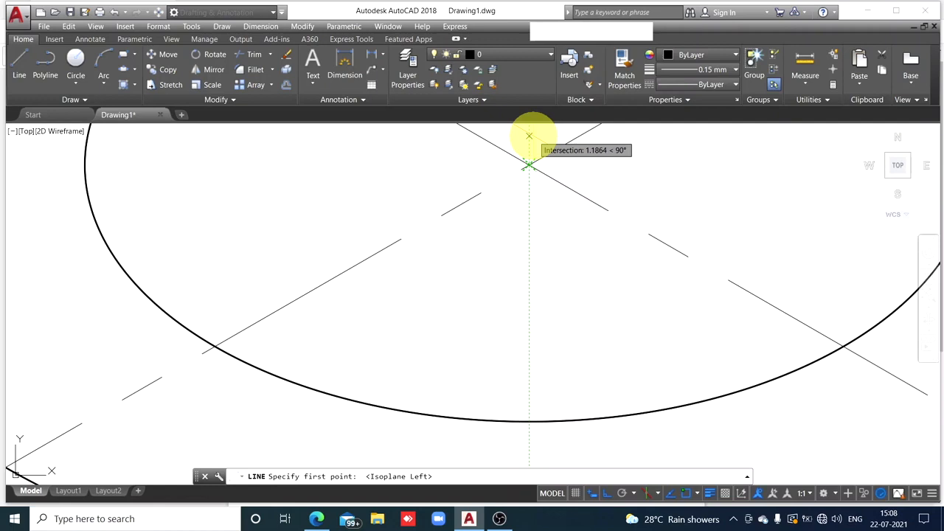
left_click(529, 136)
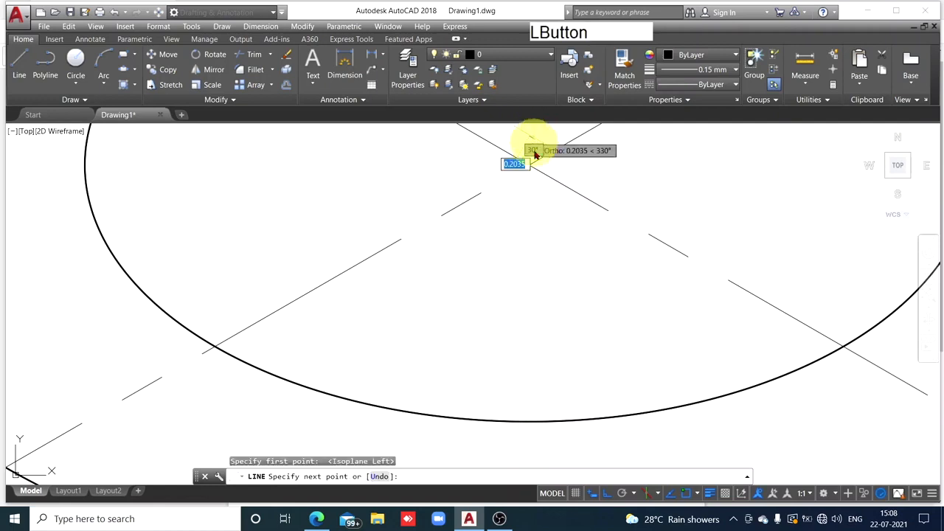
scroll(512, 323, "down", 8)
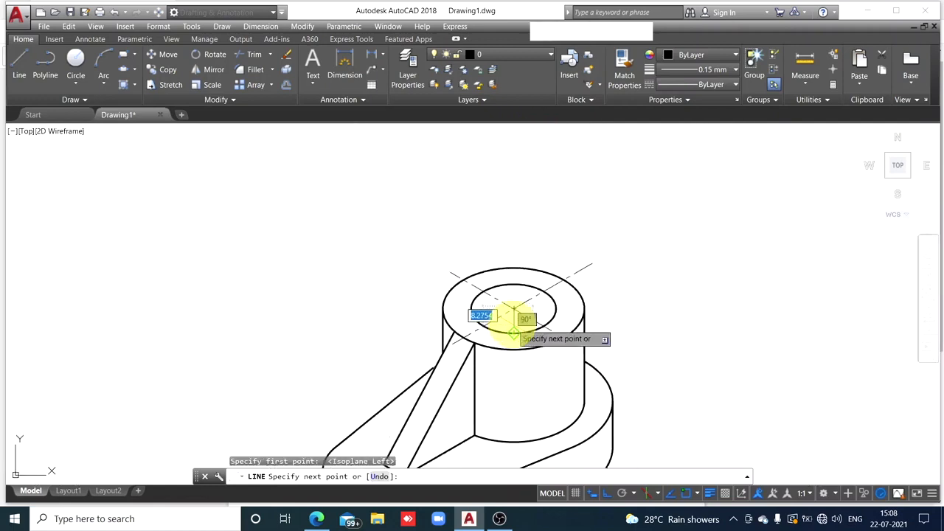
middle_click_drag(512, 323, 499, 165)
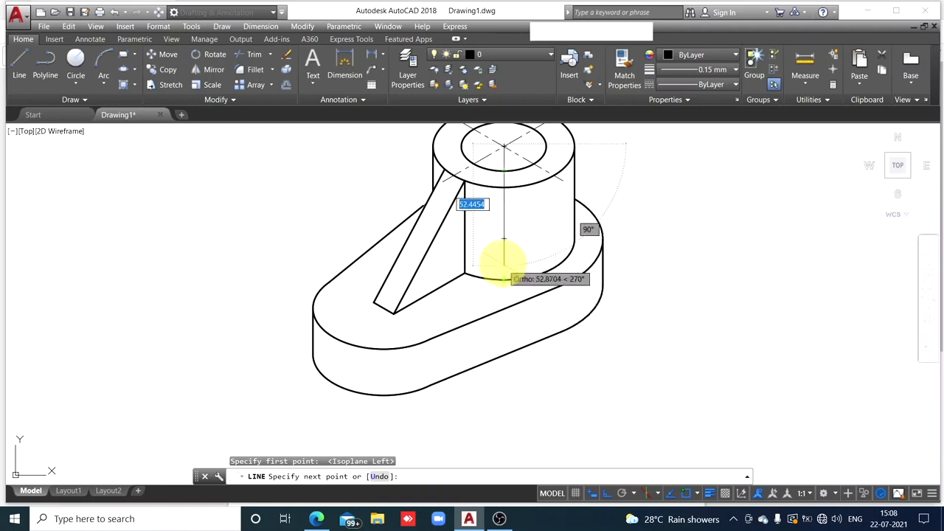
left_click(504, 238)
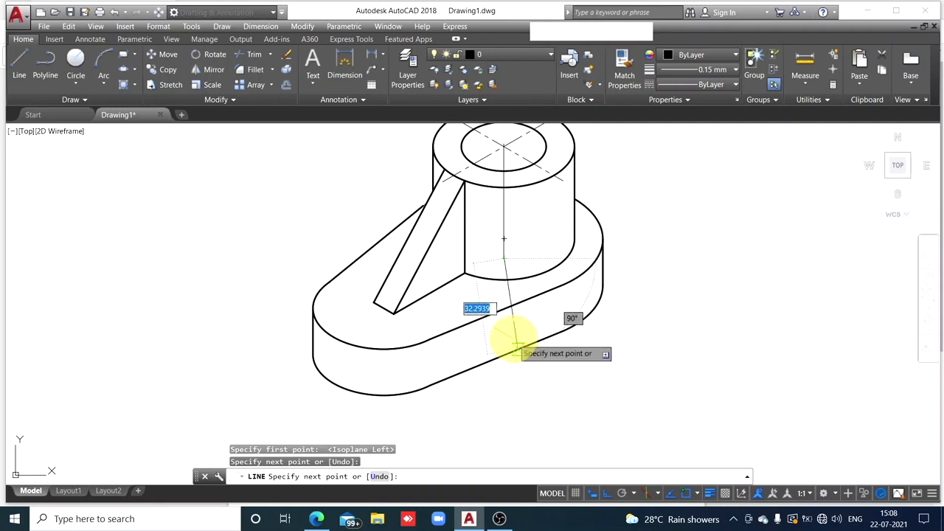
key("Escape")
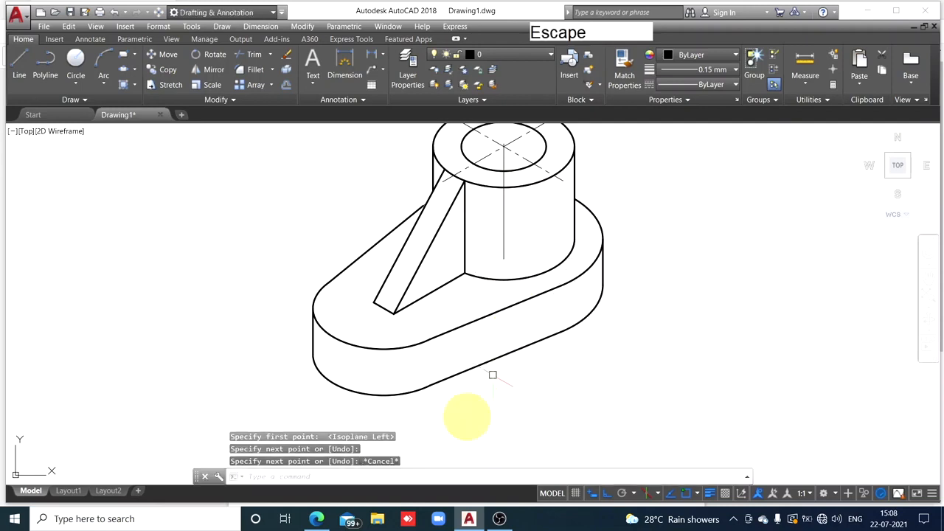
- Draw a line in isoplane Top along the 30° axis from outside the base's front edge through the rib foot's midpoint, slightly past the vertical line
left_click(20, 63)
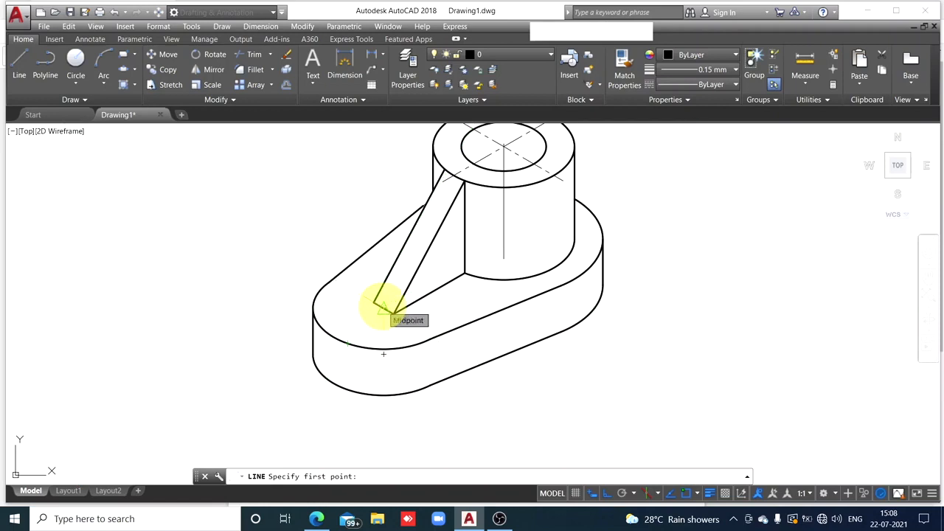
scroll(381, 306, "up", 4)
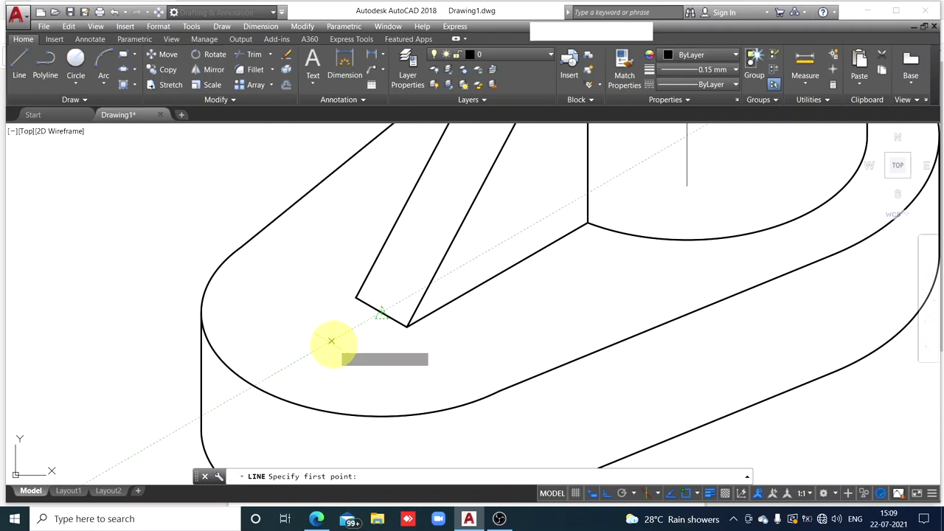
left_click(224, 403)
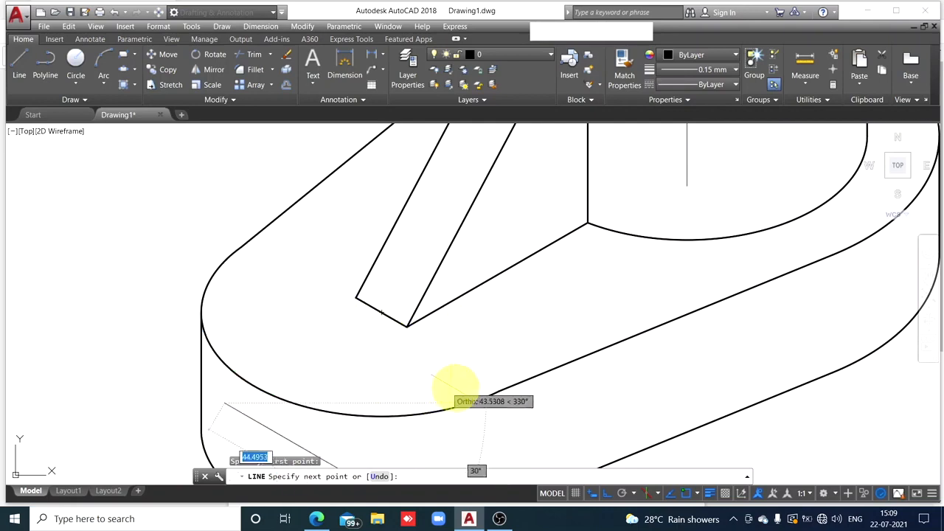
left_click(658, 494)
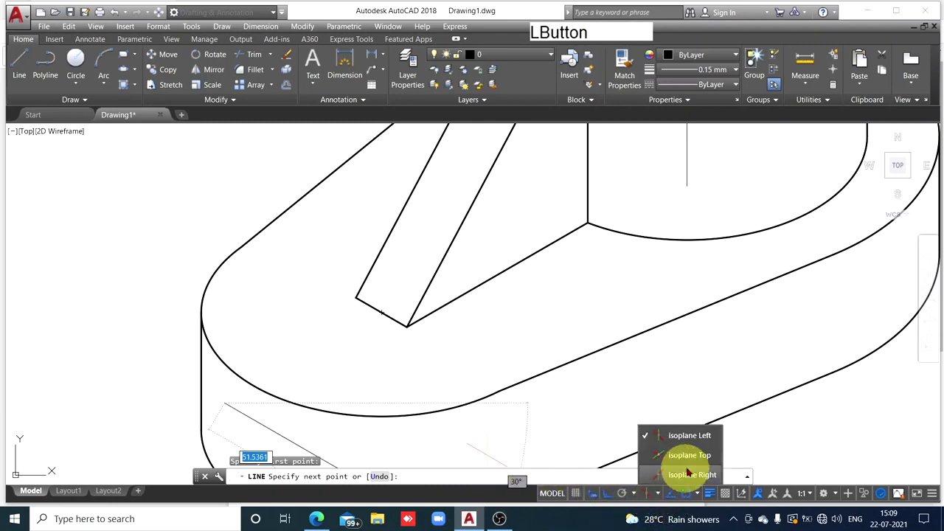
left_click(690, 455)
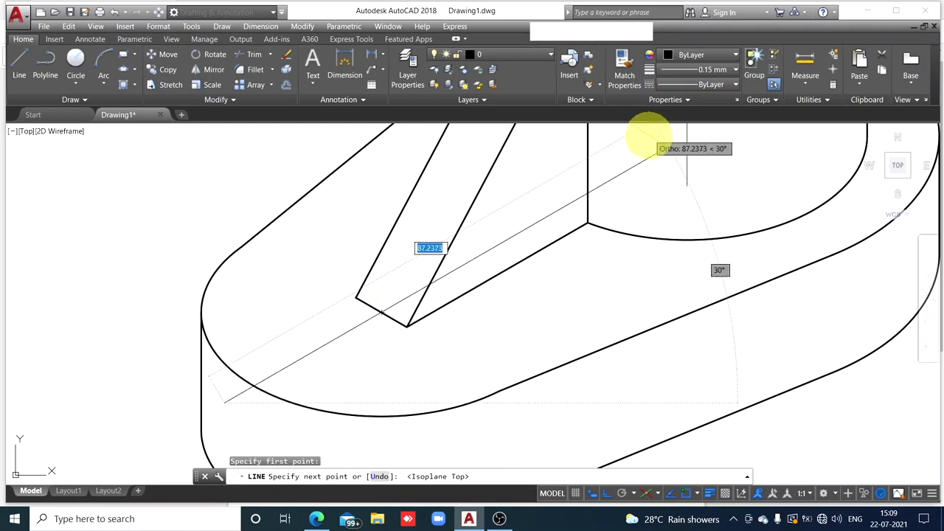
mouse_move(649, 150)
middle_mouse_down()
mouse_move(649, 140)
mouse_move(586, 305)
mouse_move(624, 336)
middle_mouse_up()
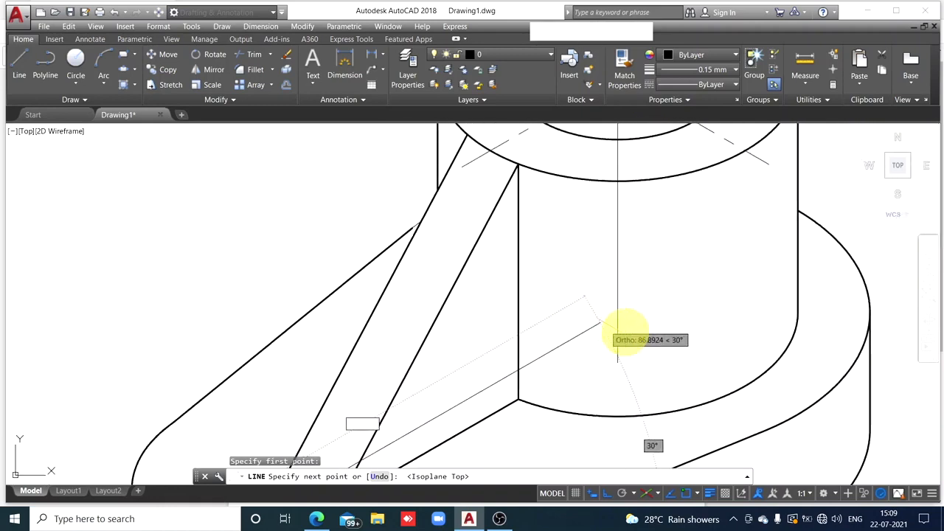
left_click(649, 296)
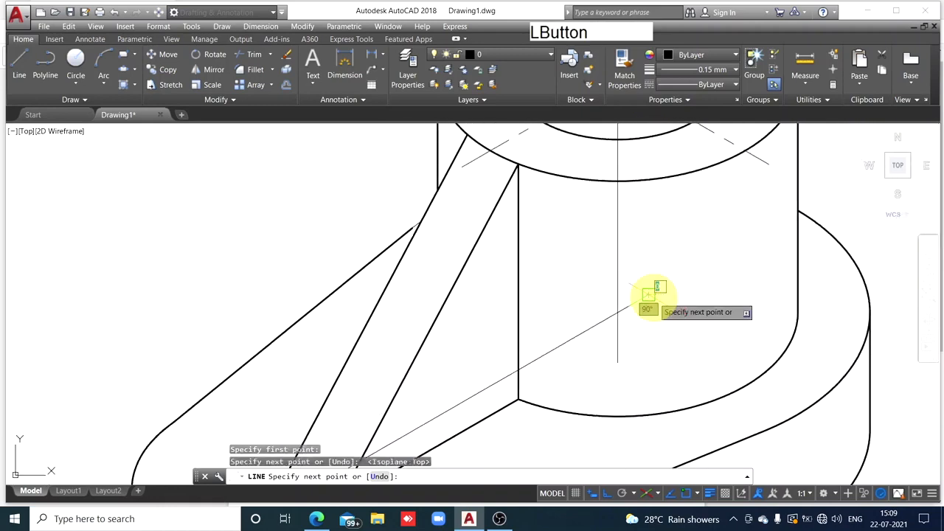
key("Escape")
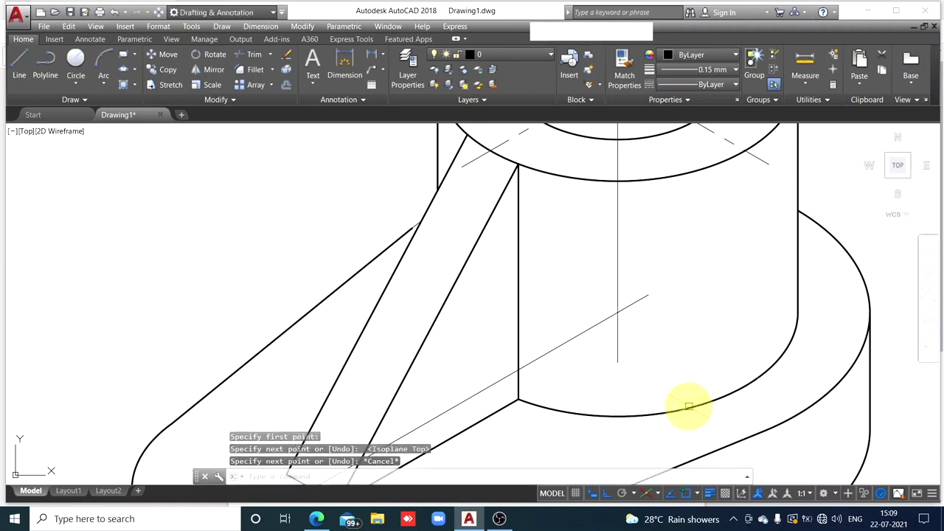
key("Escape")
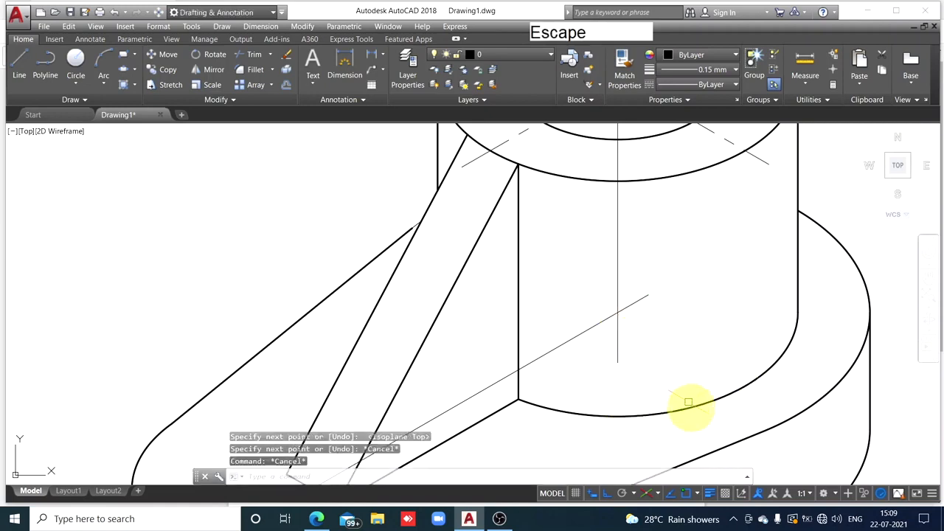
- Match the boss top-face centre line's properties onto the base's 30° line and the boss's vertical line
scroll(685, 398, "down", 4)
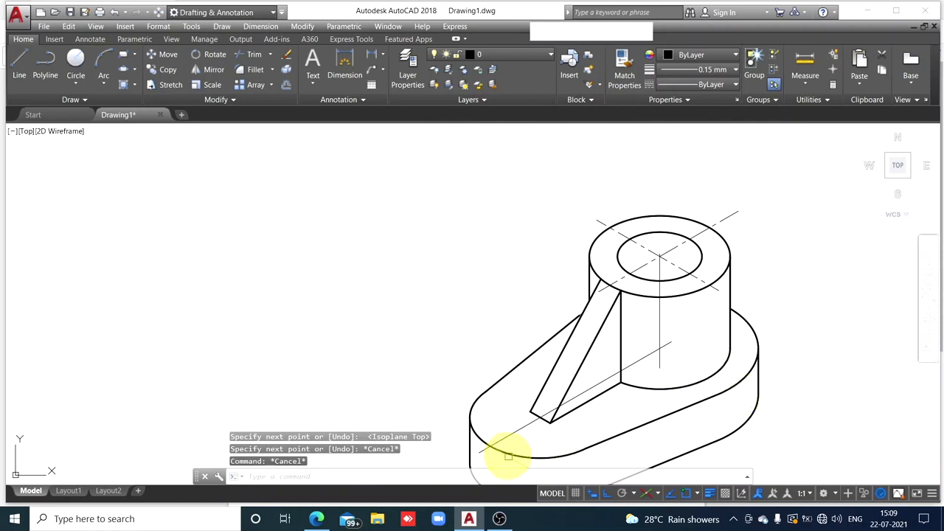
left_click(675, 263)
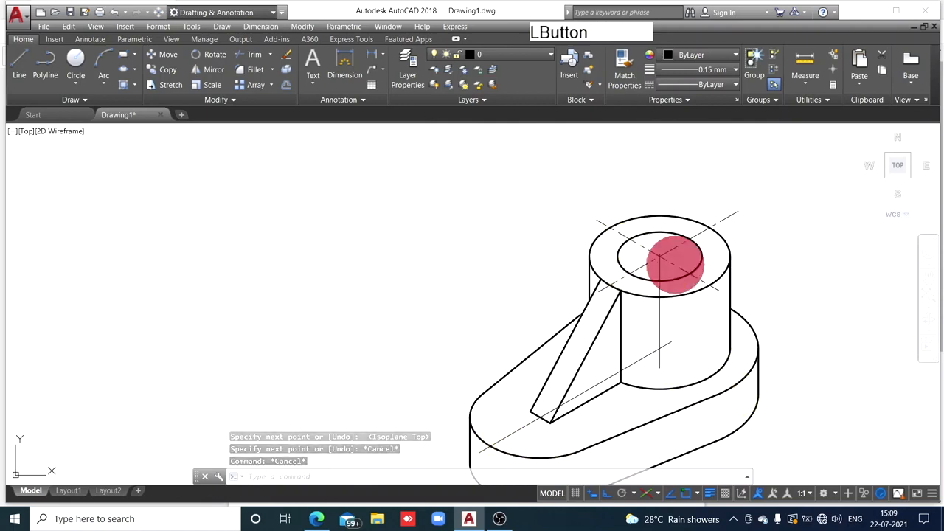
left_click(624, 67)
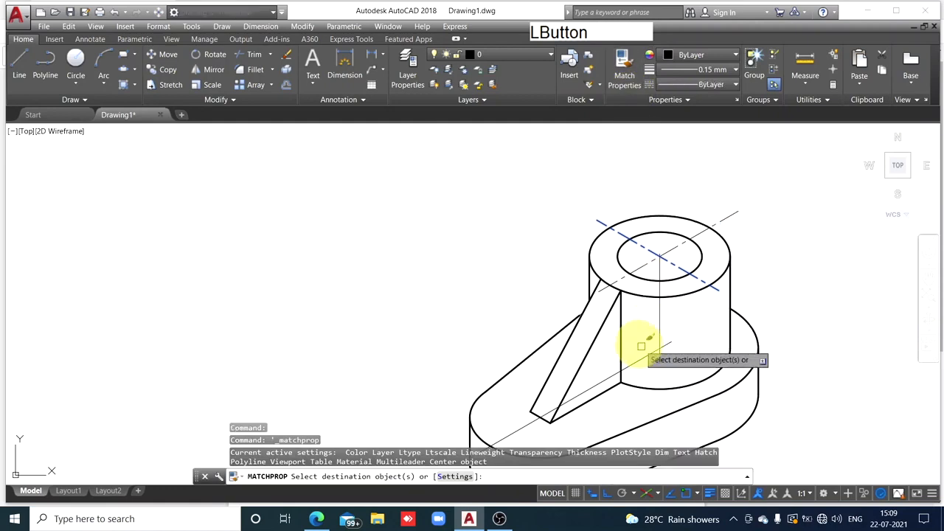
left_click(612, 375)
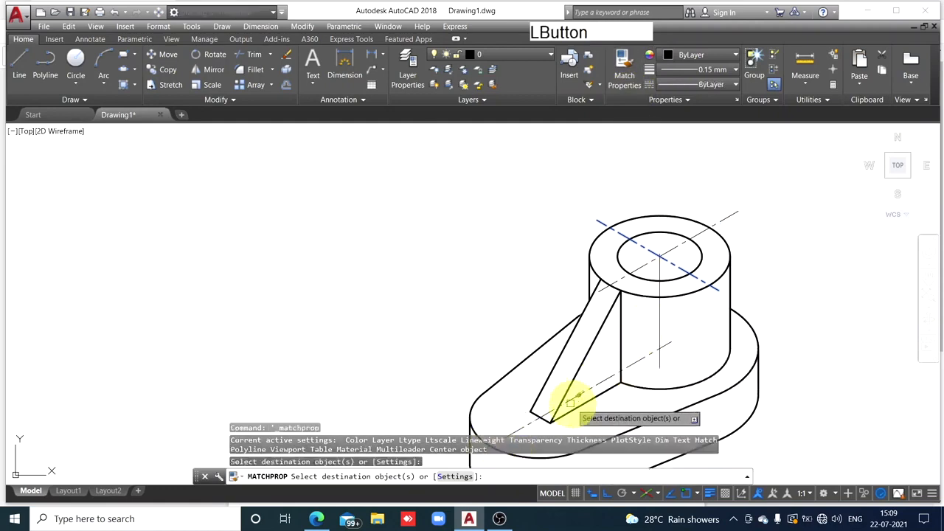
left_click(658, 323)
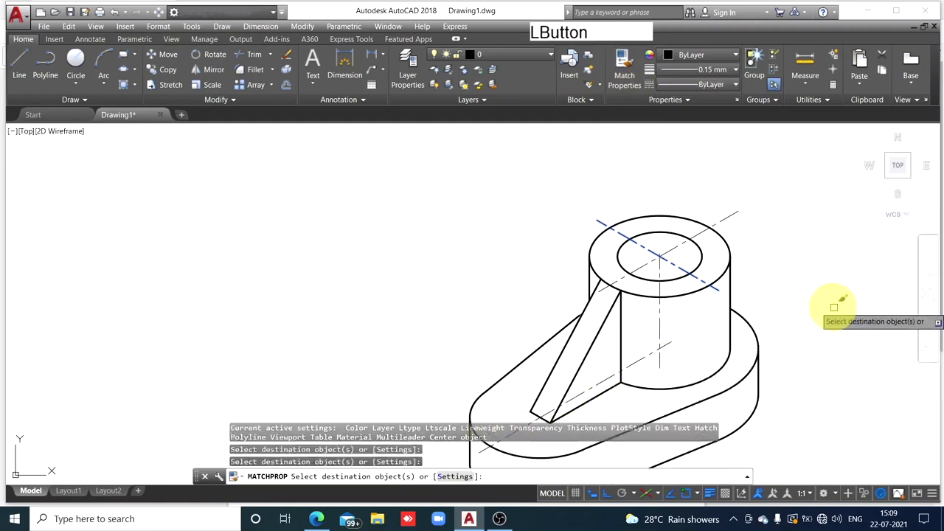
key("Escape")
scroll(752, 400, "down", 1)
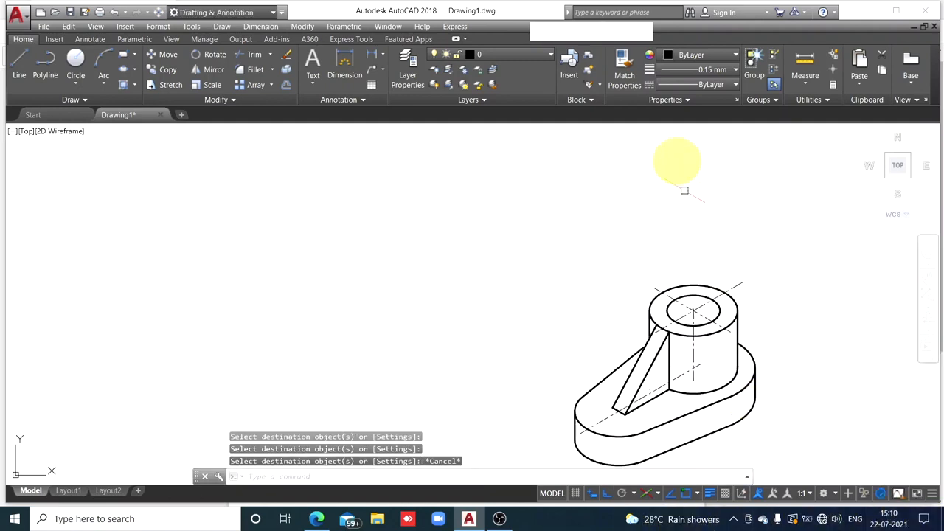
- Draw a short line along the 150° axis through the intersection of the vertical centre line and the base's 30° centre line
left_click(20, 65)
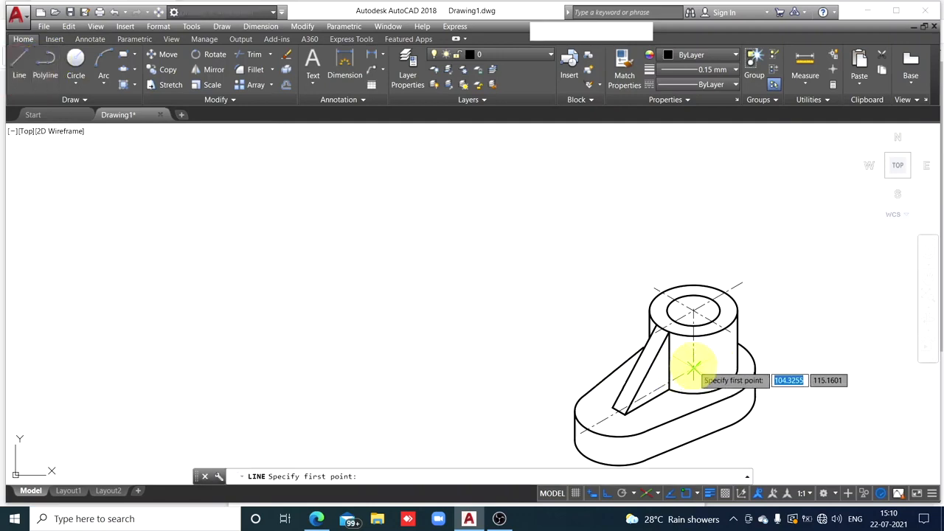
scroll(693, 367, "up", 4)
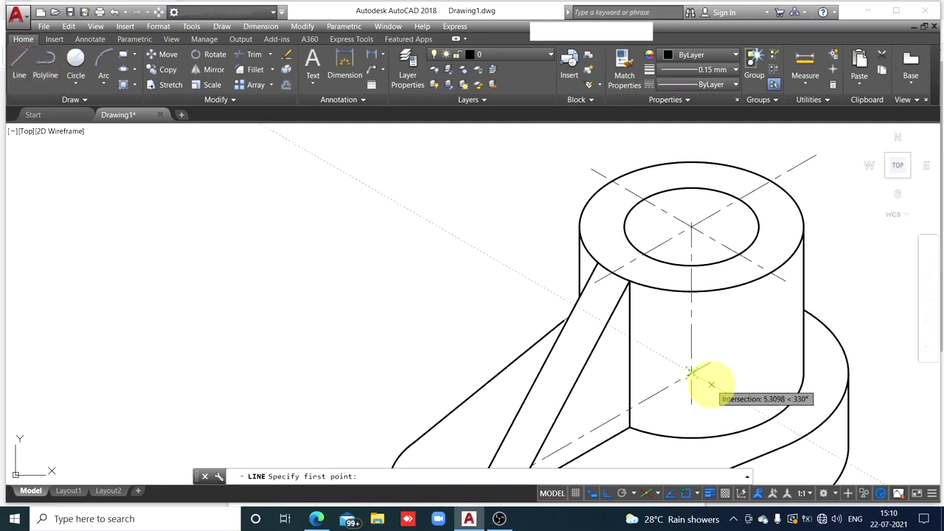
left_click(714, 385)
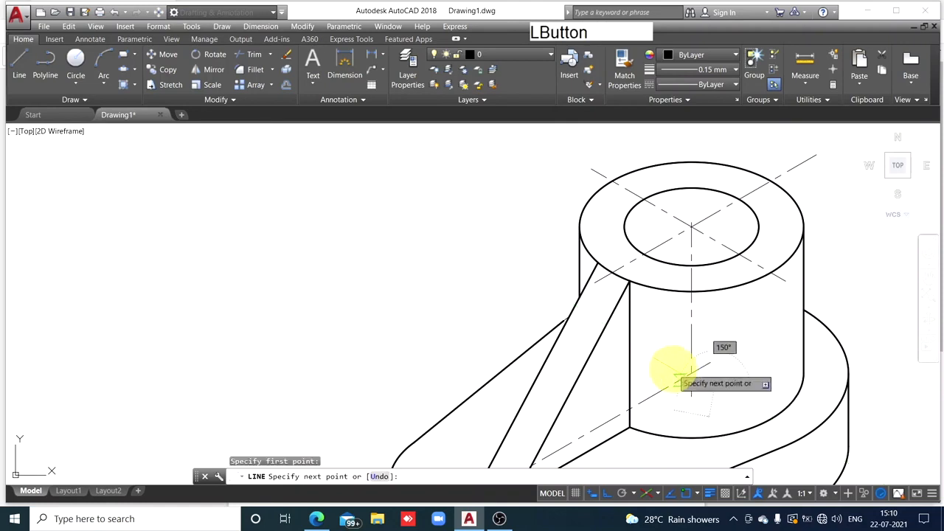
scroll(666, 366, "up", 5)
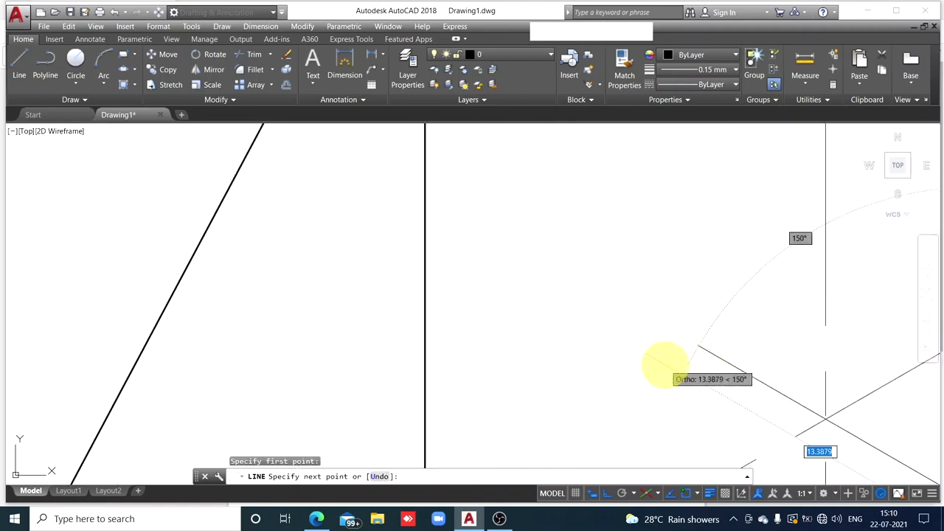
left_click(694, 367)
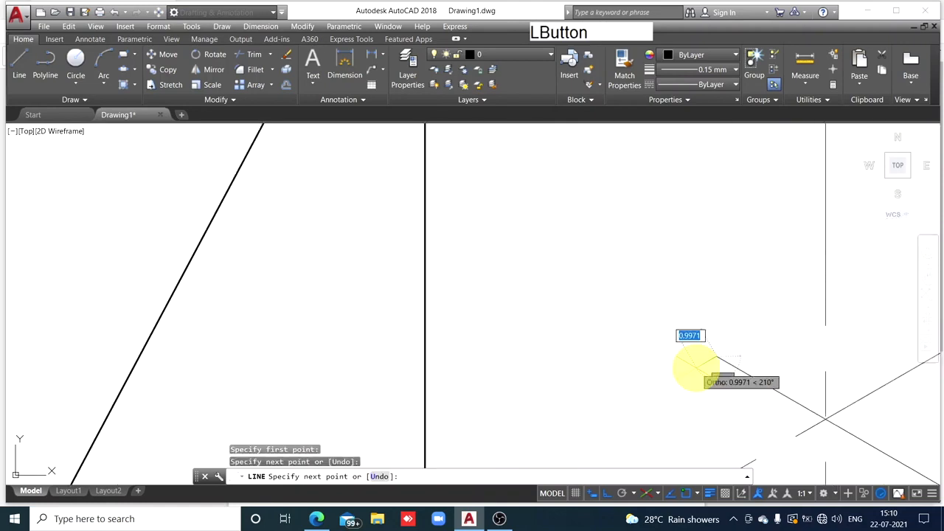
key("Escape")
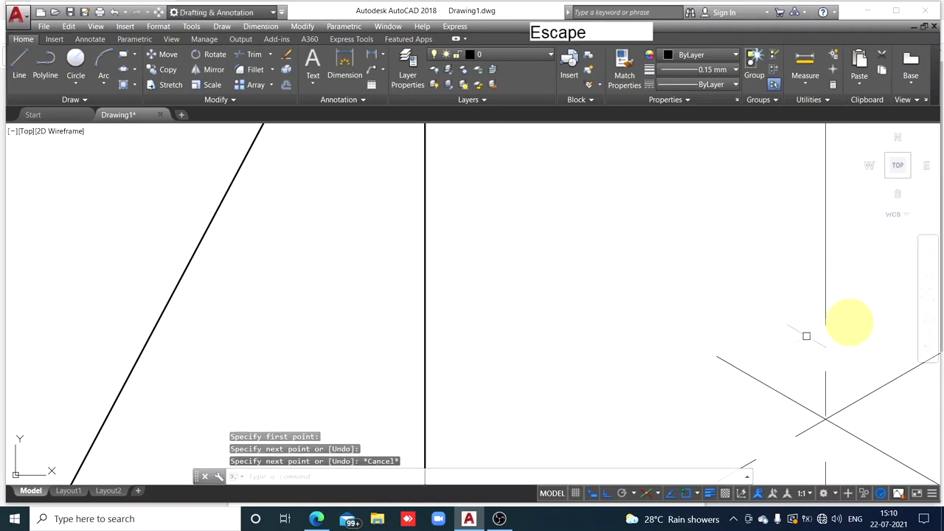
- Match the vertical centre line's properties onto the short crossing line at the boss's foot
left_click(827, 263)
left_click(624, 77)
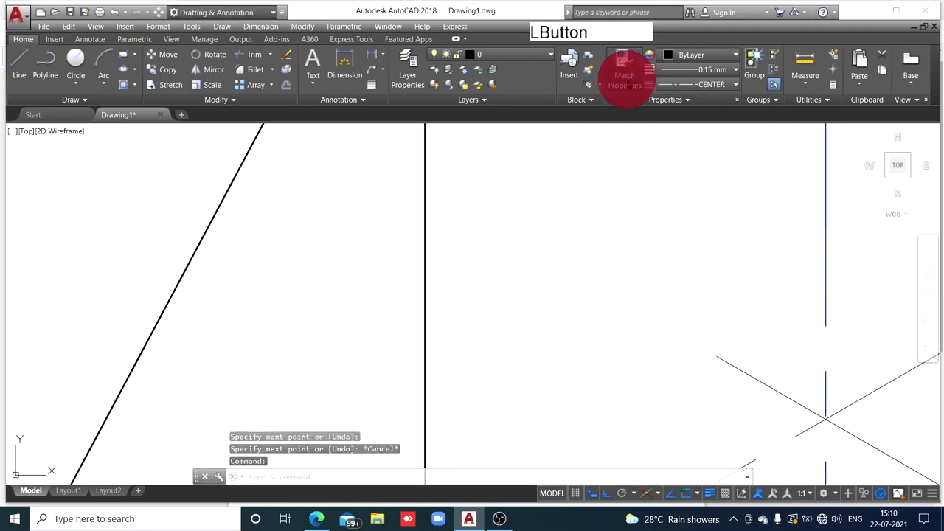